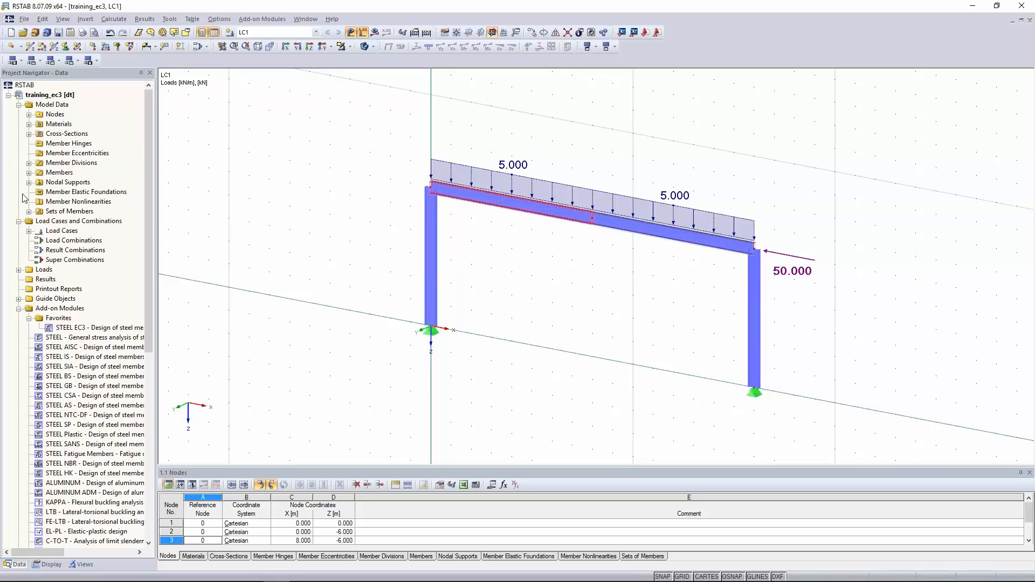
Step: Check which members belong to the set of members in the model data and narrow the project navigator
{"action": "left_click", "coordinate": [29, 211]}
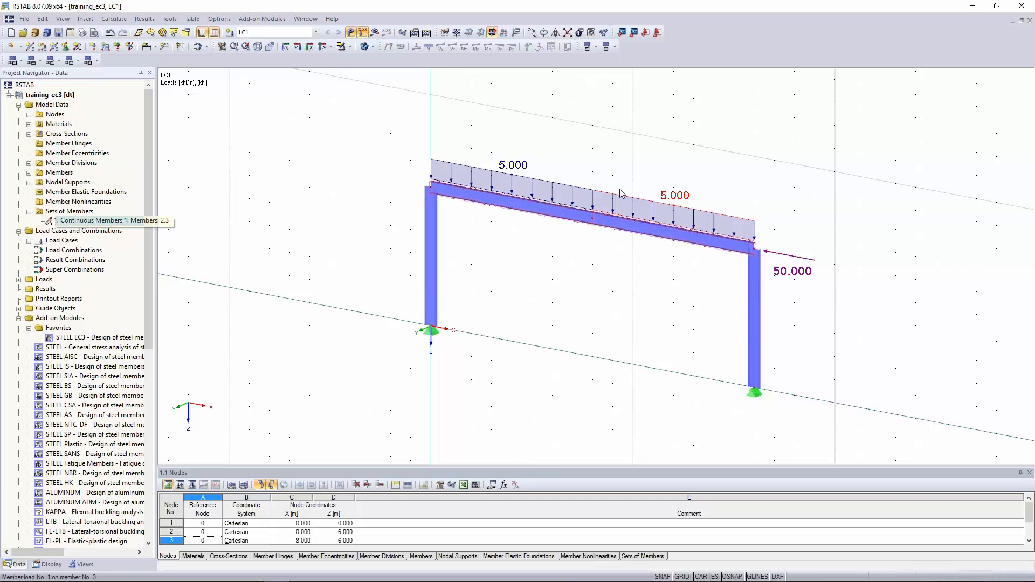
{"action": "left_click", "coordinate": [29, 212]}
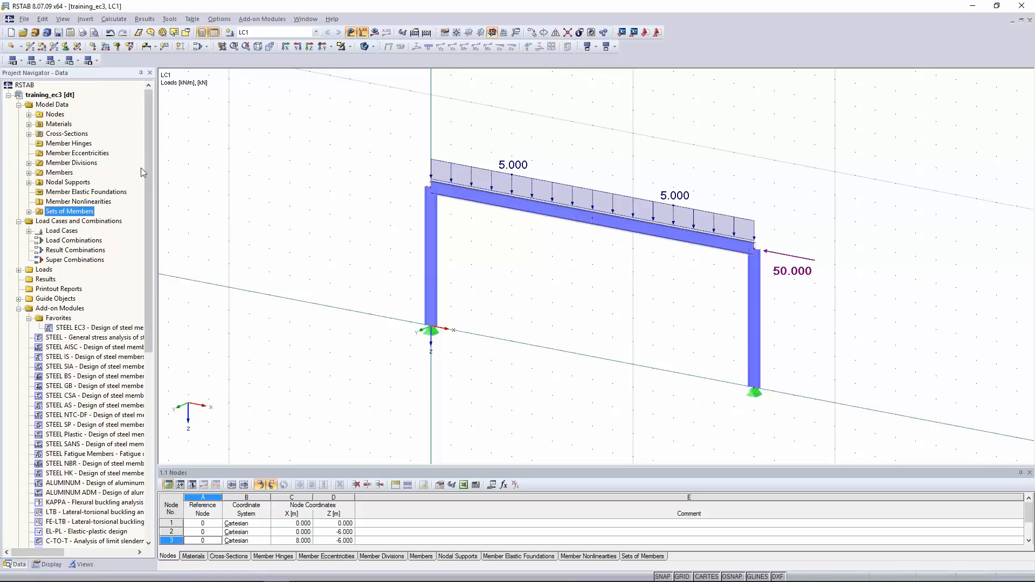
{"action": "left_click_drag", "start_coordinate": [133, 166], "coordinate": [97, 167]}
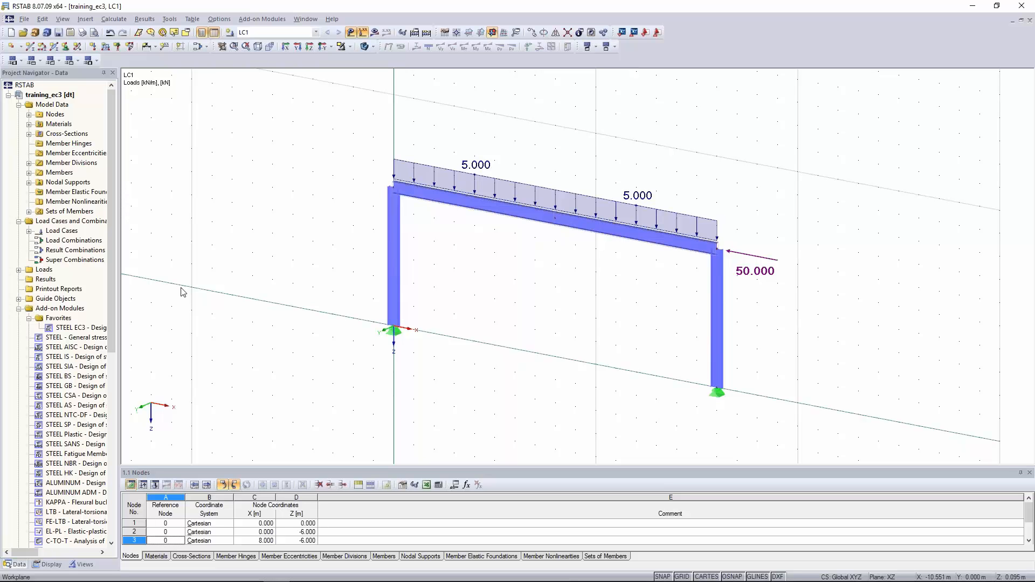
Step: Open the STEEL EC3 add-on module and select load case LC1 for ultimate limit state design
{"action": "double_click", "coordinate": [75, 327]}
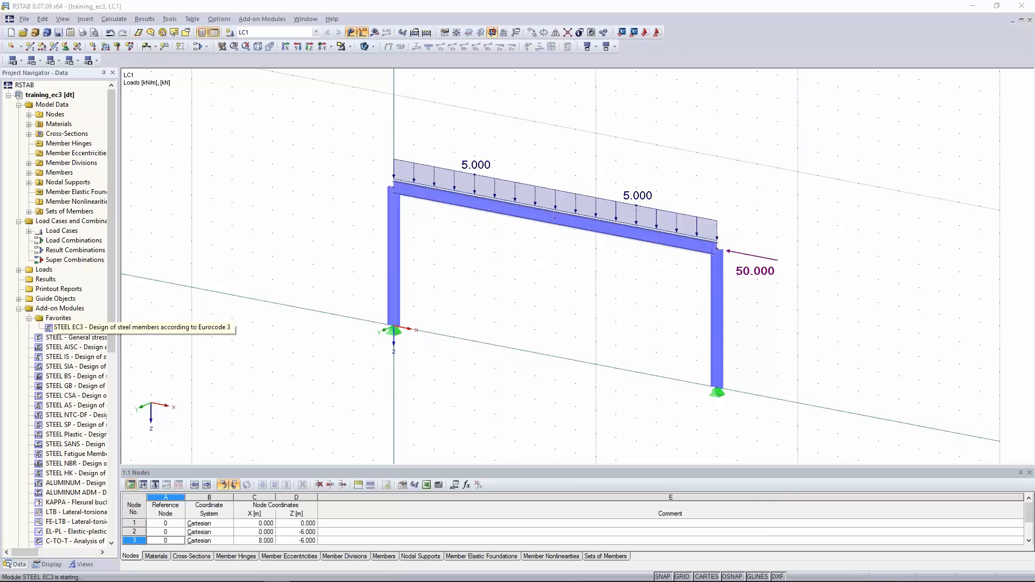
{"action": "left_click_drag", "start_coordinate": [411, 97], "coordinate": [306, 279]}
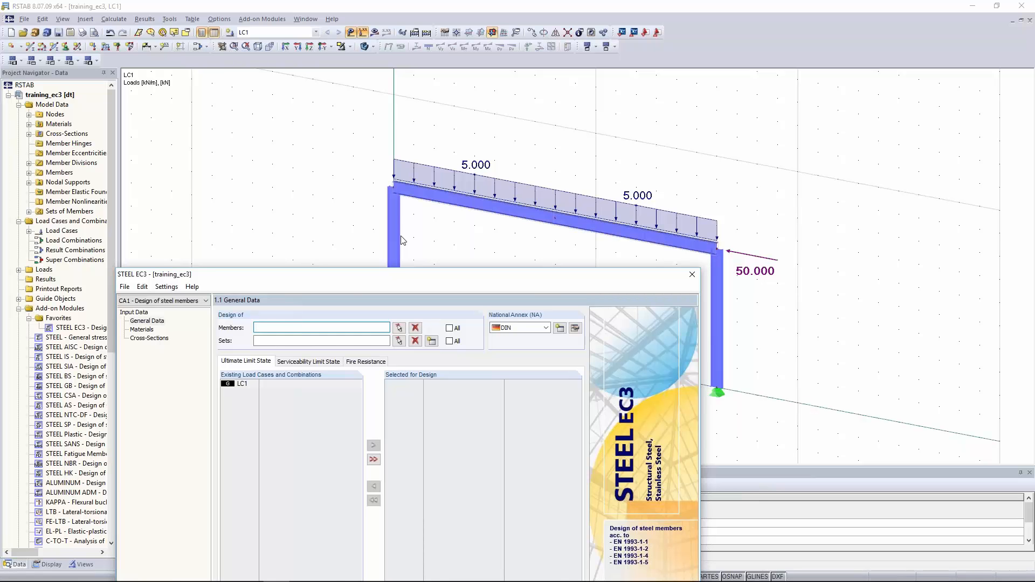
{"action": "left_click_drag", "start_coordinate": [348, 279], "coordinate": [364, 120]}
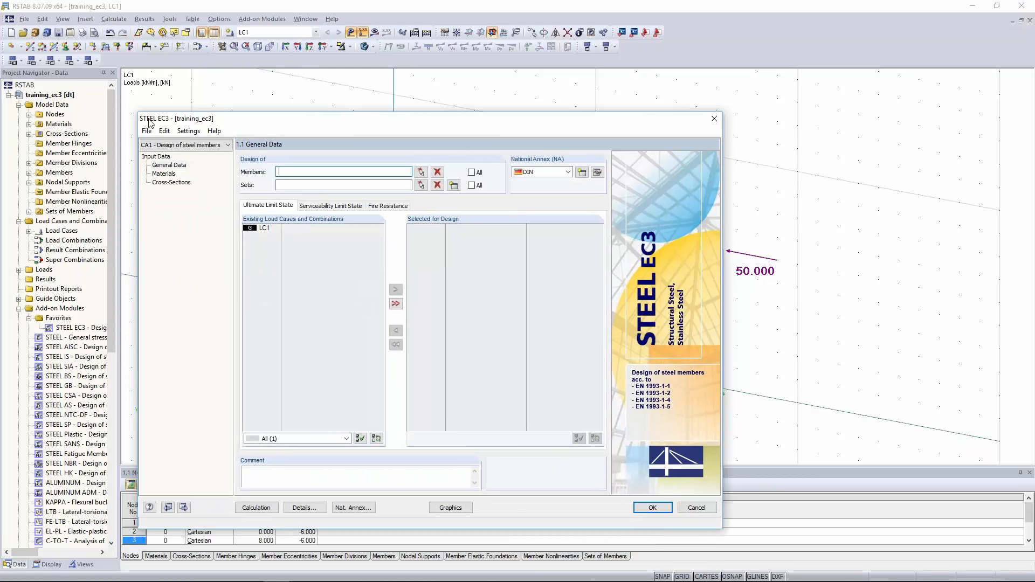
{"action": "double_click", "coordinate": [264, 228]}
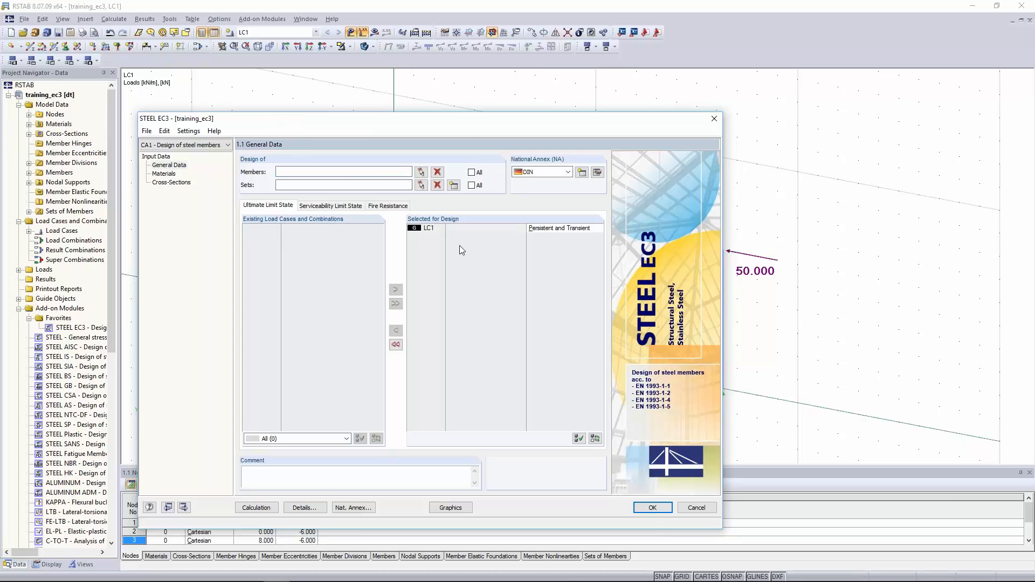
{"action": "mouse_move", "coordinate": [471, 128]}
{"action": "left_mouse_down"}
{"action": "mouse_move", "coordinate": [370, 151]}
{"action": "mouse_move", "coordinate": [459, 112]}
{"action": "left_mouse_up"}
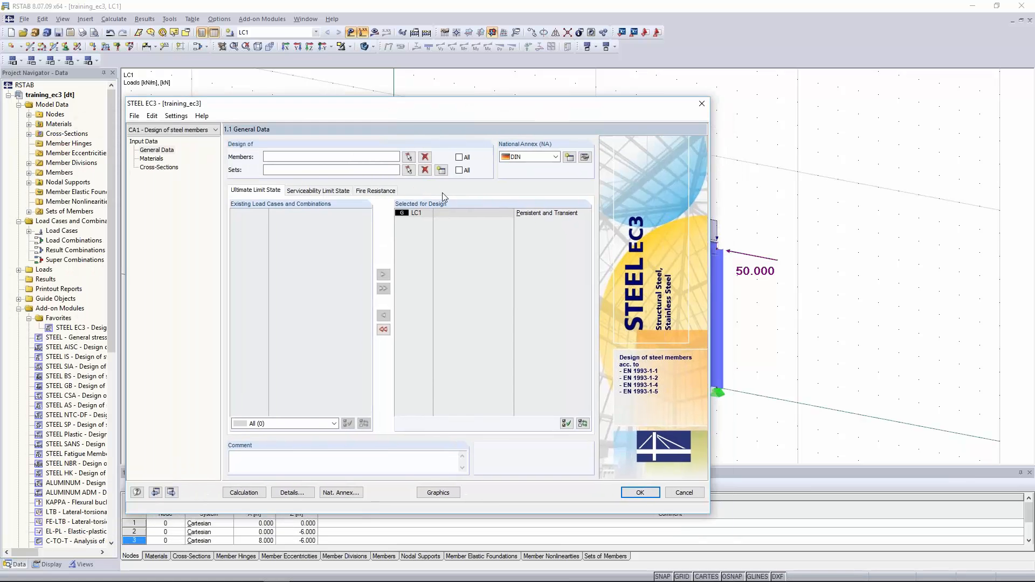
Step: Include all sets of members in the design and set the National Annex to CEN European Union
{"action": "left_click", "coordinate": [459, 170]}
{"action": "left_click", "coordinate": [517, 157]}
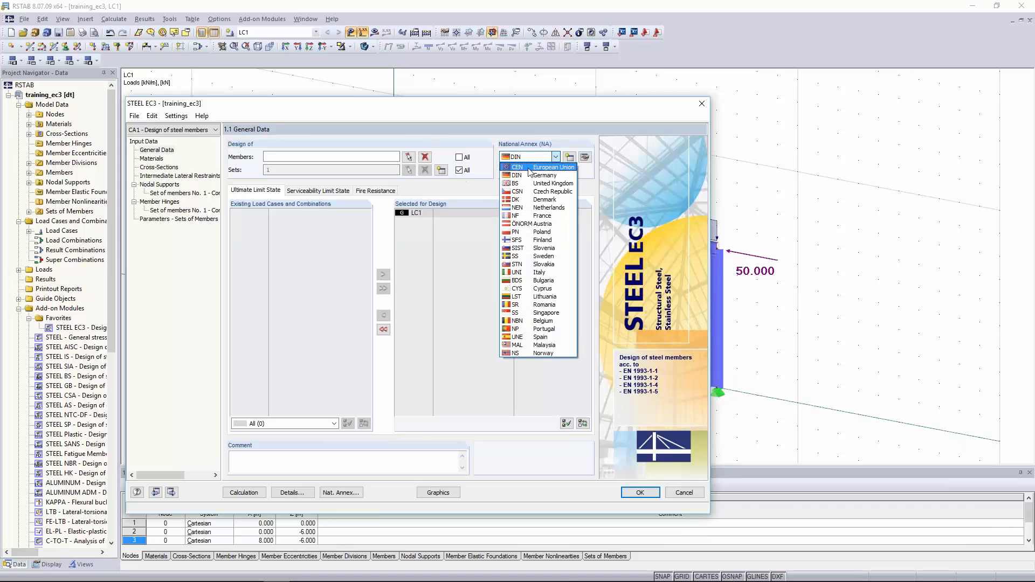
{"action": "left_click", "coordinate": [540, 169]}
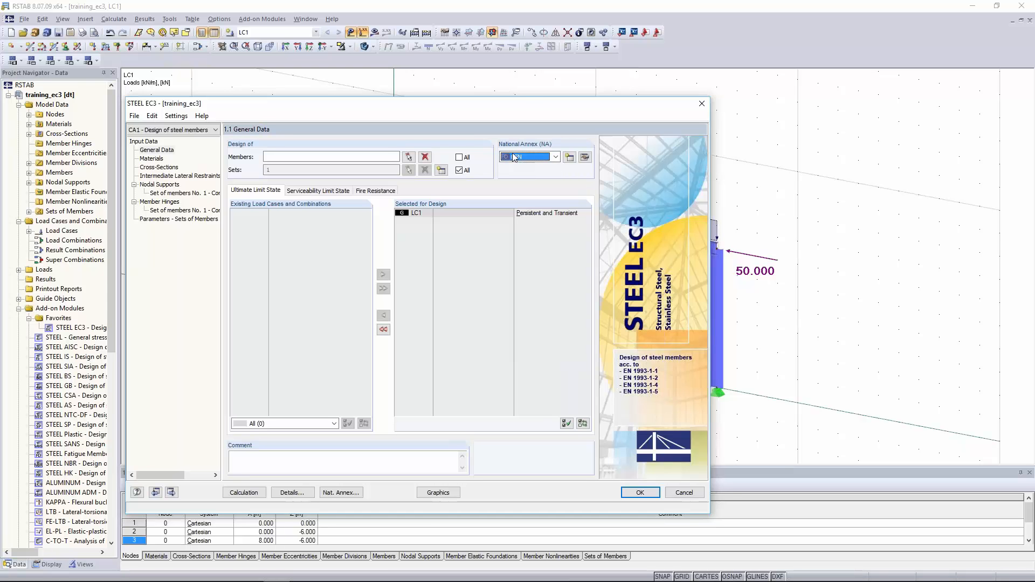
{"action": "left_click_drag", "start_coordinate": [532, 98], "coordinate": [545, 81]}
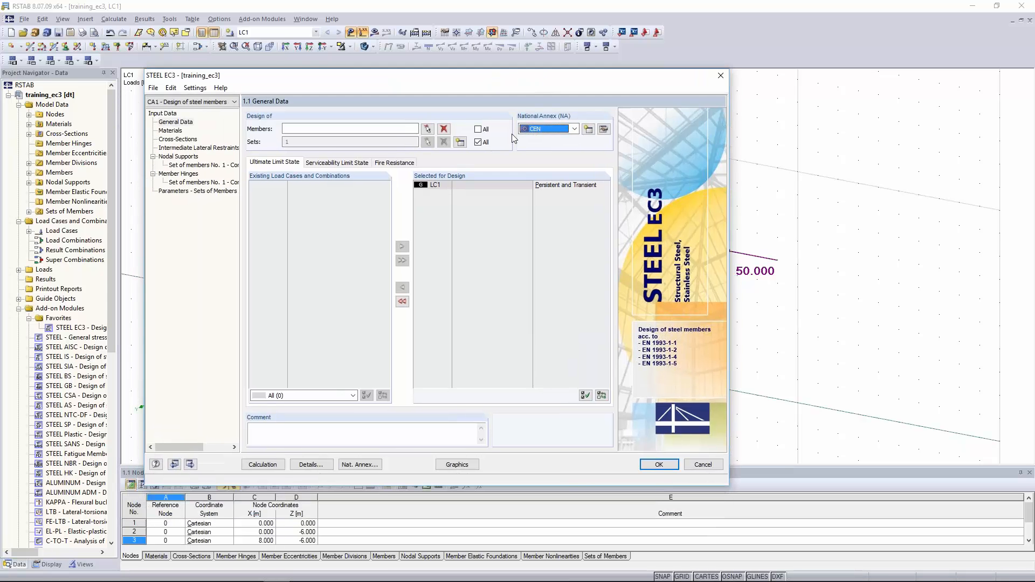
Step: Set the stability analysis method for sets of members to 6.3.1 ... 6.3.3 (Equivalent Member Method) in the design details
{"action": "left_click", "coordinate": [322, 467]}
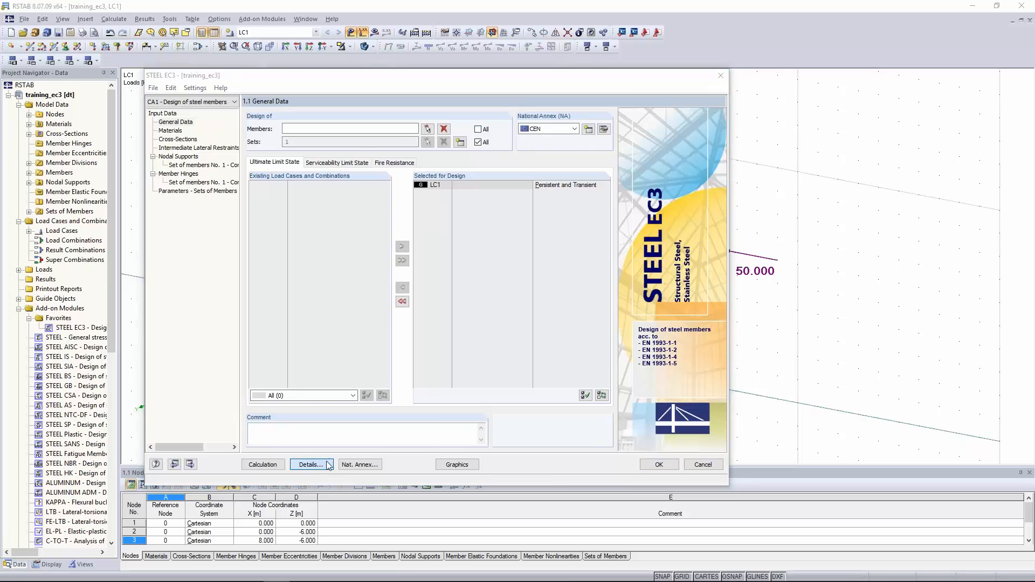
{"action": "left_click", "coordinate": [318, 115]}
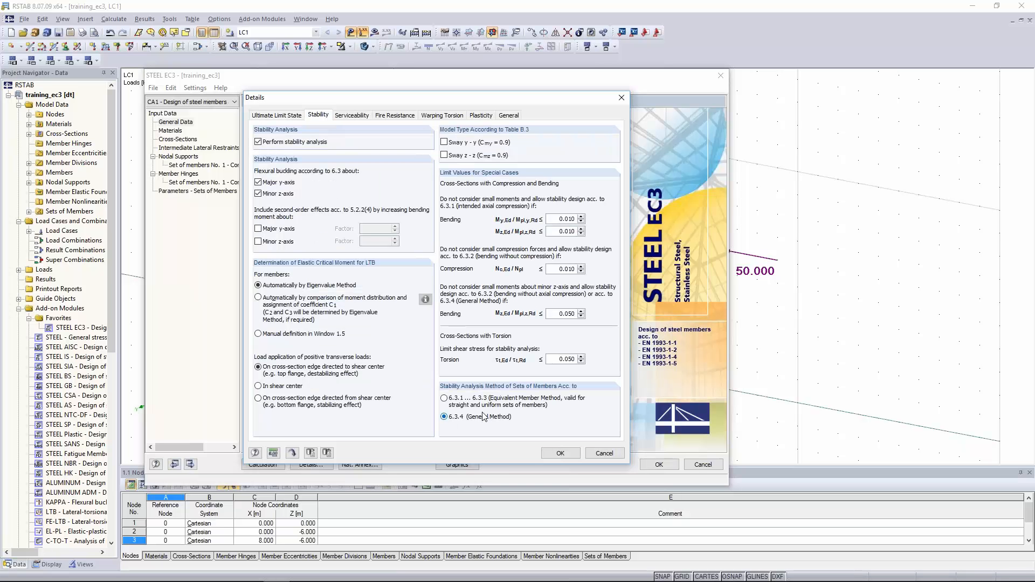
{"action": "left_click", "coordinate": [517, 405]}
{"action": "left_click", "coordinate": [561, 453]}
Step: Review the material, cross-section and intermediate lateral restraint inputs against the beam in the model
{"action": "left_click", "coordinate": [171, 131]}
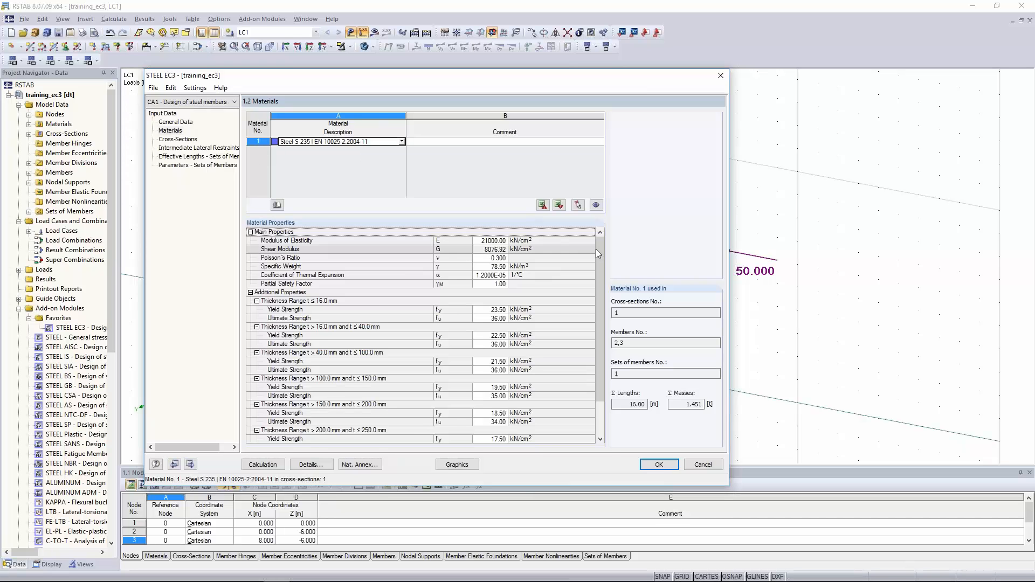
{"action": "left_click", "coordinate": [181, 139]}
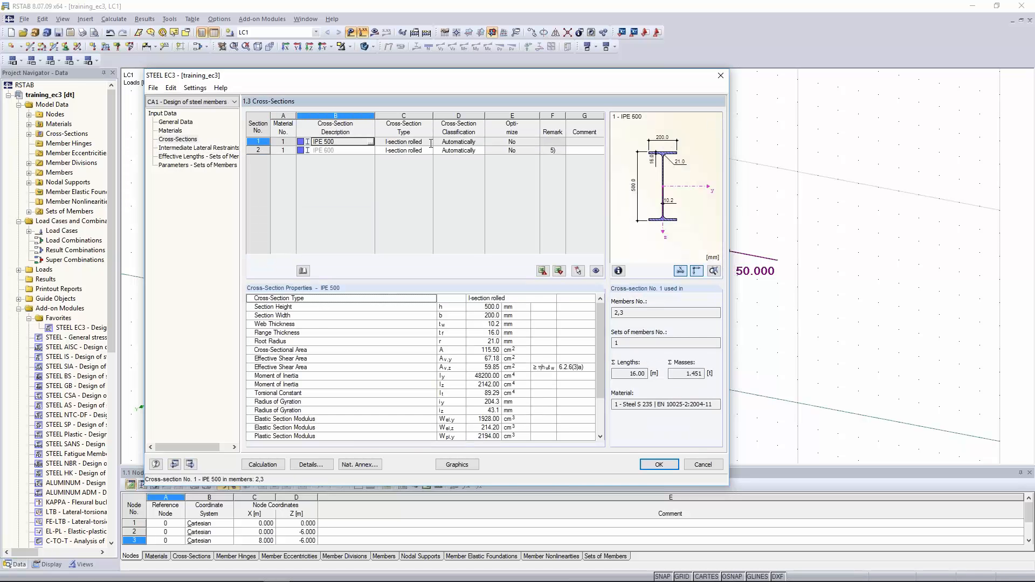
{"action": "left_click", "coordinate": [197, 149]}
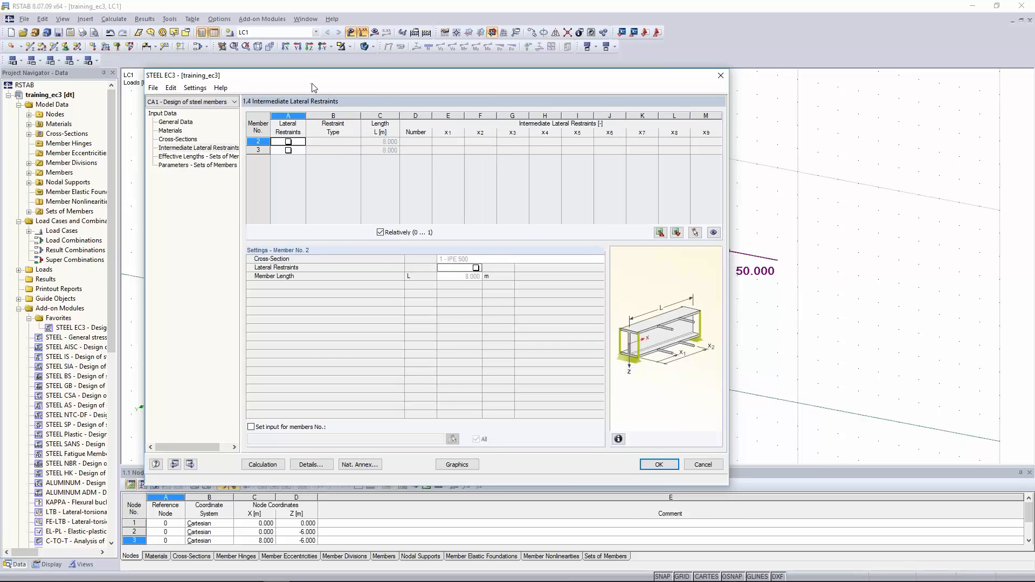
{"action": "left_click_drag", "start_coordinate": [354, 78], "coordinate": [363, 303]}
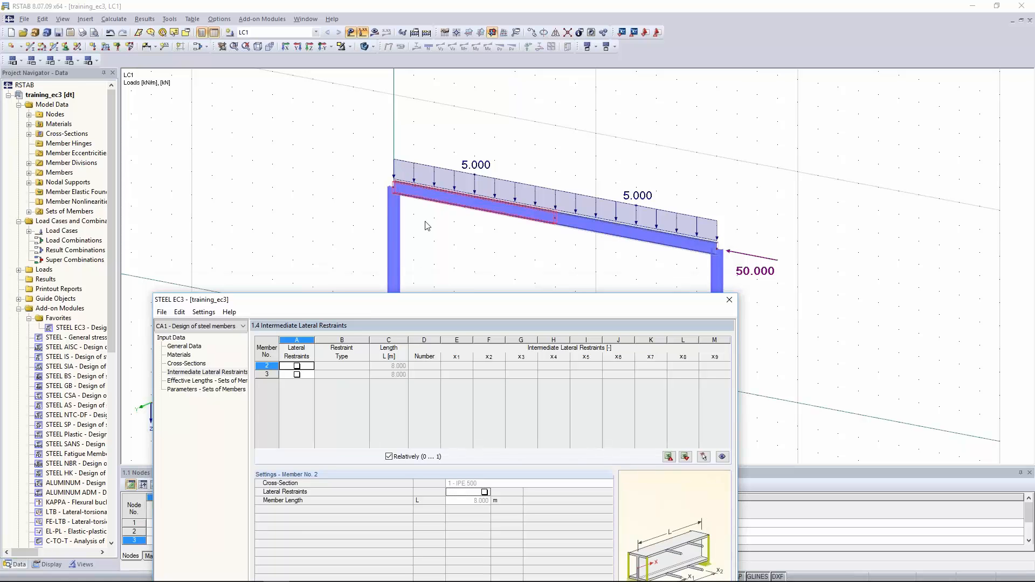
{"action": "left_click_drag", "start_coordinate": [407, 298], "coordinate": [416, 83]}
Step: Try enabling intermediate lateral restraints for member 2 and clear the option again
{"action": "left_click", "coordinate": [306, 151]}
{"action": "left_click", "coordinate": [360, 303]}
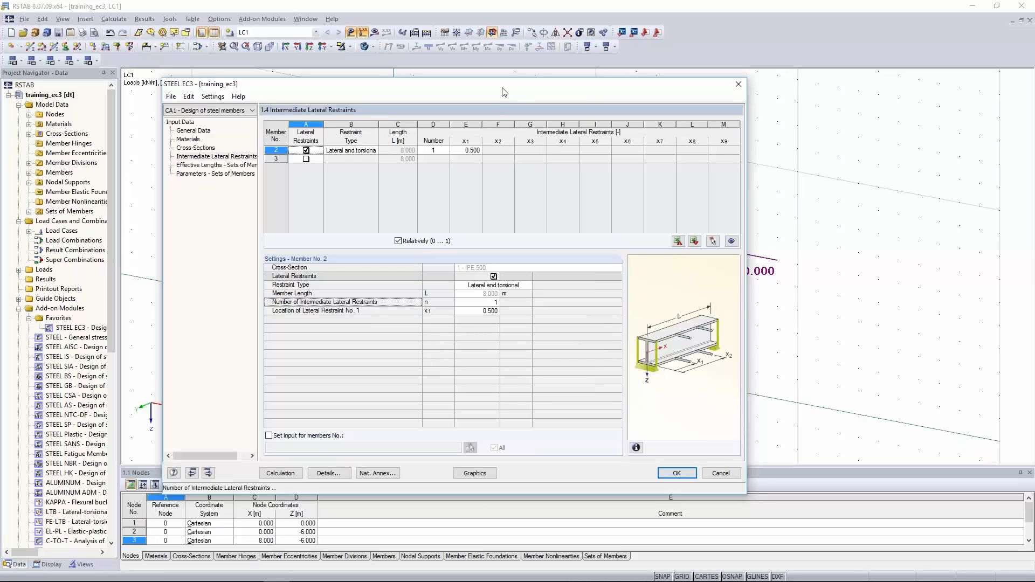
{"action": "left_click_drag", "start_coordinate": [501, 99], "coordinate": [493, 273]}
{"action": "left_click", "coordinate": [297, 324]}
{"action": "left_click_drag", "start_coordinate": [305, 259], "coordinate": [342, 89]}
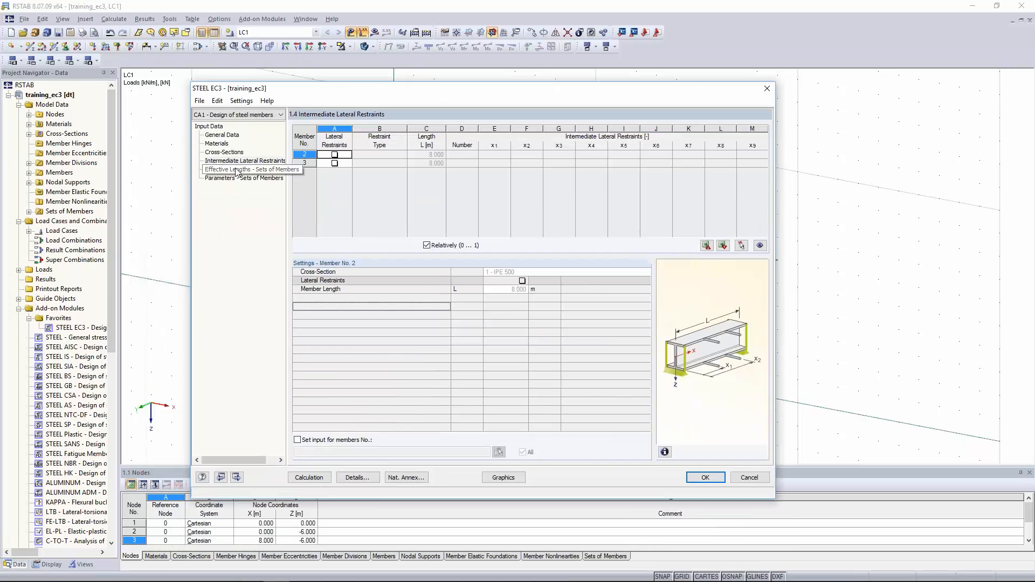
Step: Examine the set's effective lengths and factors for buckling about axes y and z and for lateral-torsional buckling
{"action": "left_click", "coordinate": [232, 171]}
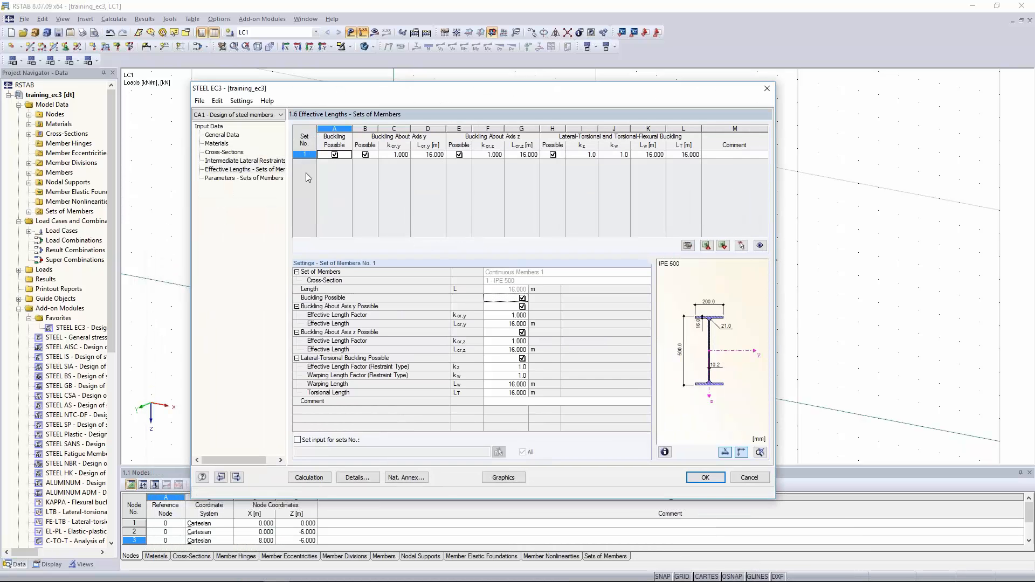
{"action": "left_click", "coordinate": [305, 155]}
{"action": "left_click", "coordinate": [427, 155]}
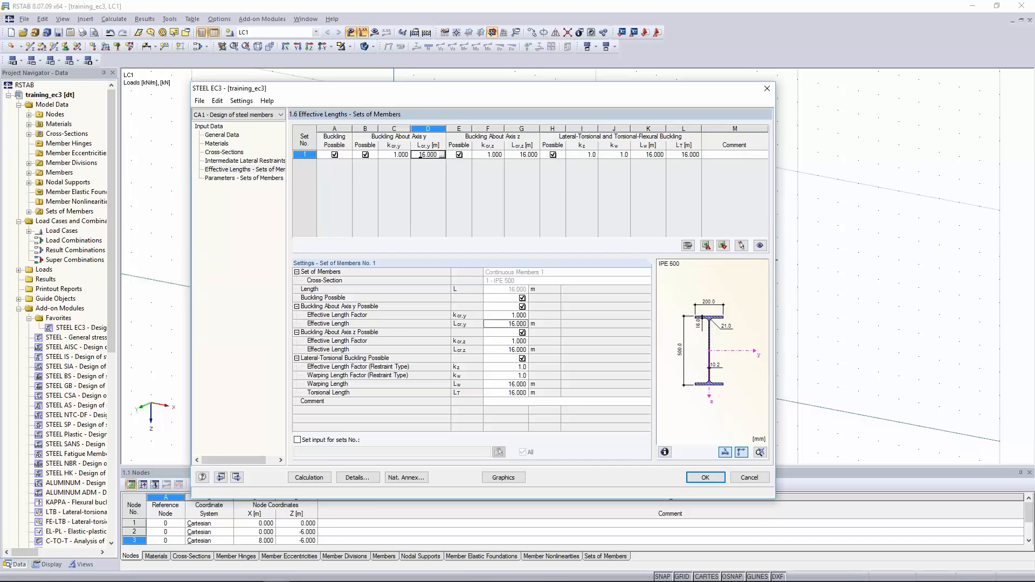
{"action": "left_click", "coordinate": [534, 154]}
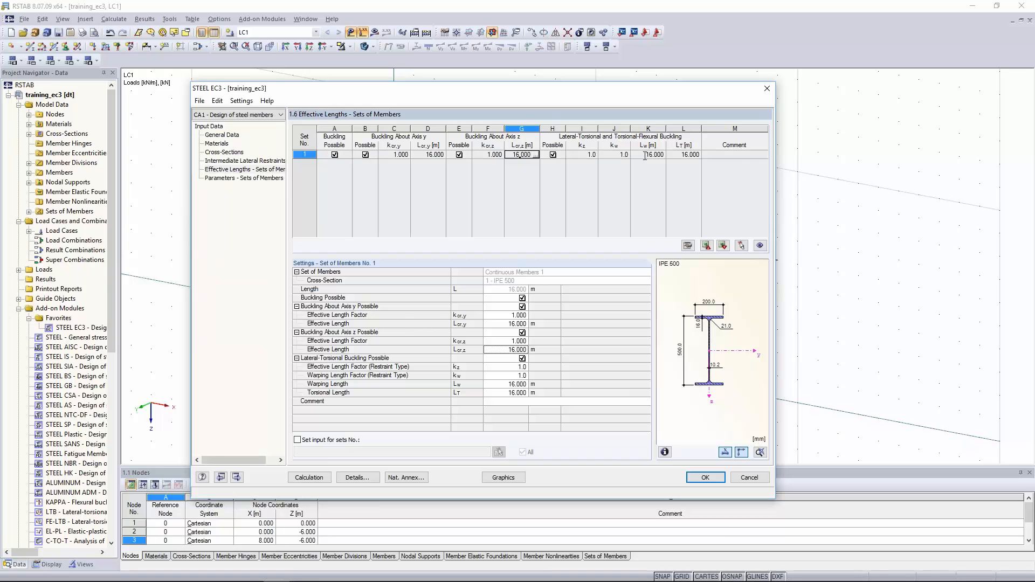
{"action": "left_click_drag", "start_coordinate": [657, 154], "coordinate": [560, 157]}
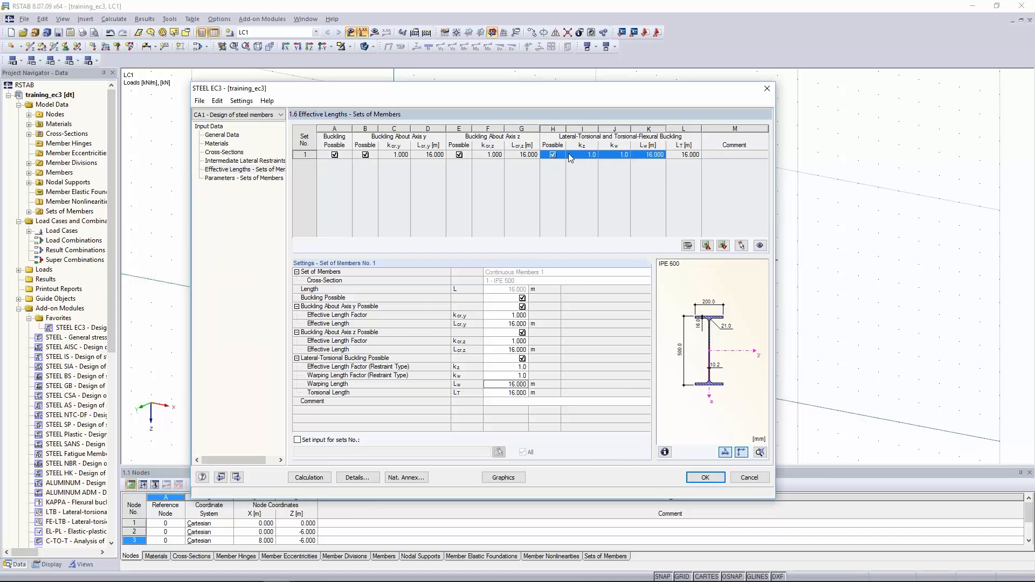
{"action": "left_click_drag", "start_coordinate": [686, 157], "coordinate": [564, 163]}
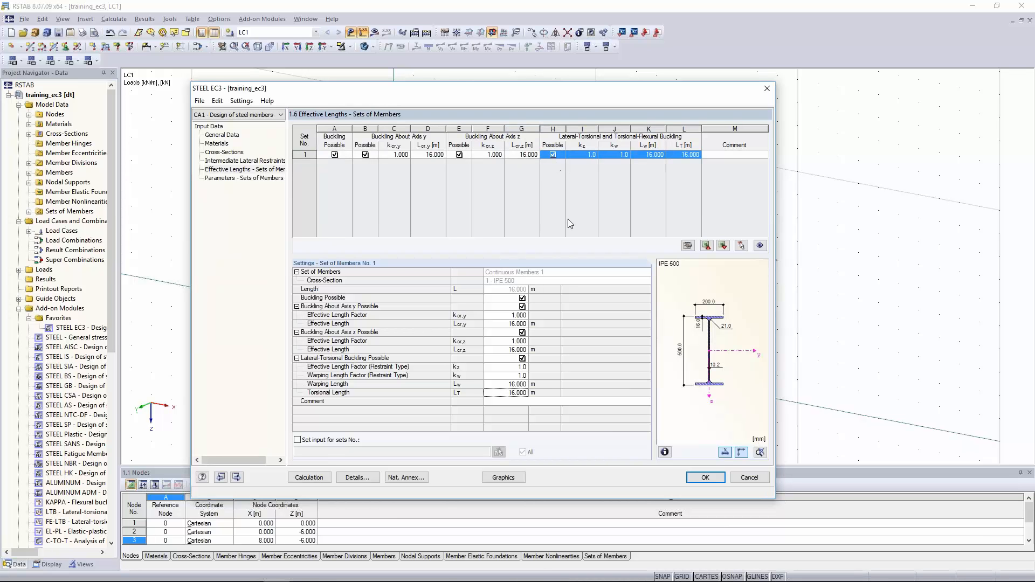
{"action": "left_click", "coordinate": [582, 155]}
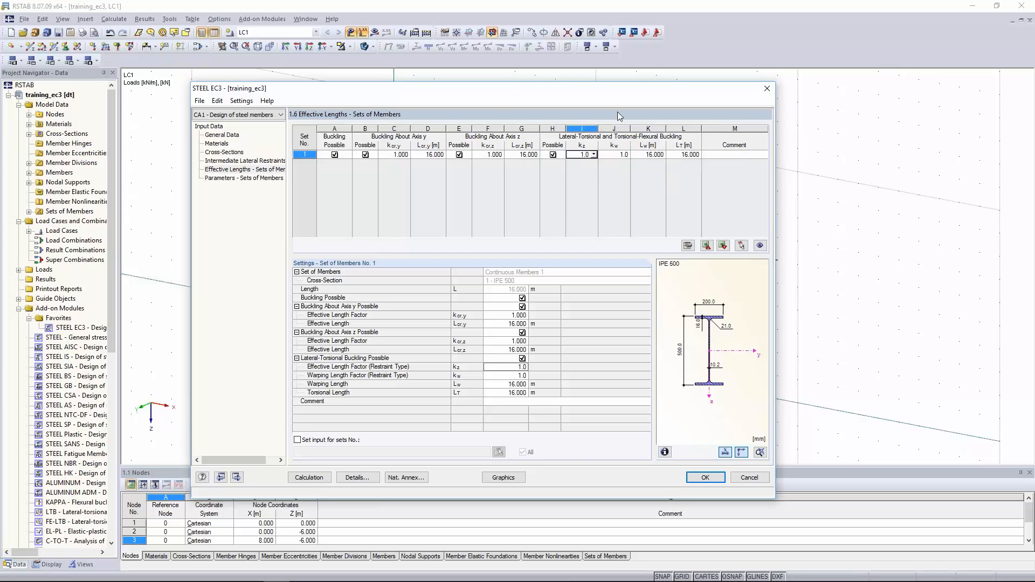
{"action": "left_click_drag", "start_coordinate": [593, 93], "coordinate": [590, 98]}
{"action": "left_click_drag", "start_coordinate": [391, 159], "coordinate": [526, 162]}
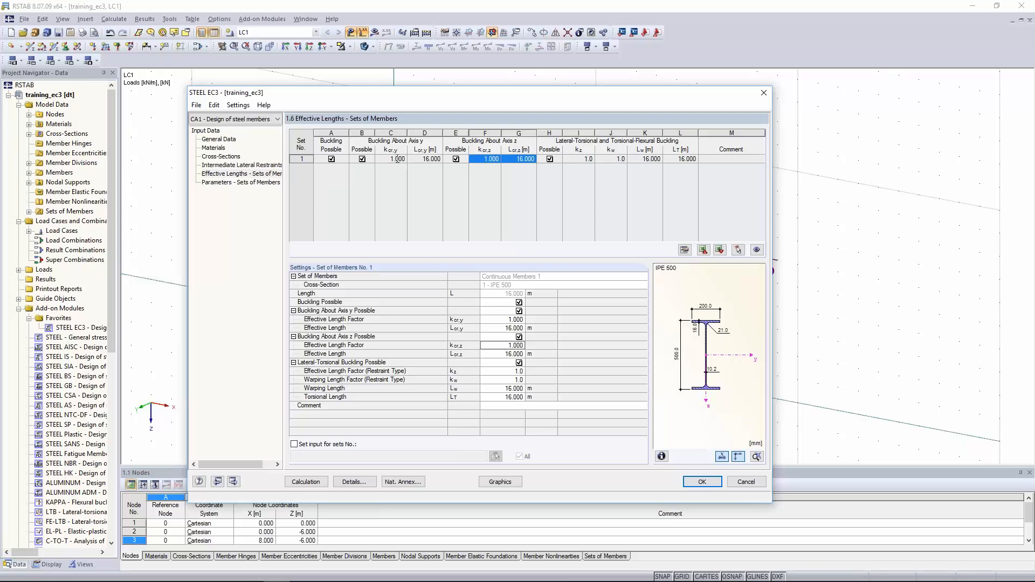
{"action": "left_click", "coordinate": [483, 159]}
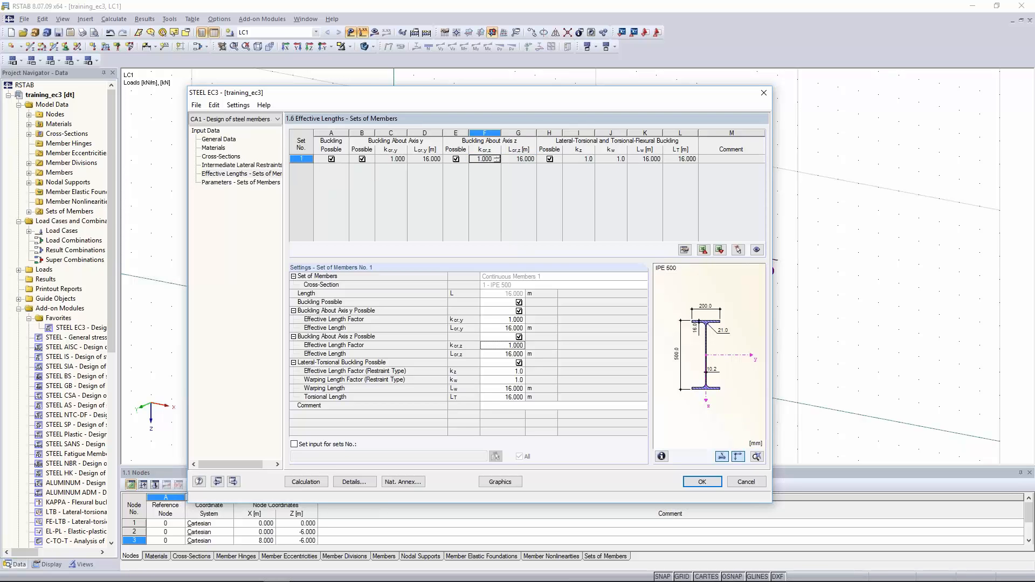
{"action": "left_click_drag", "start_coordinate": [571, 159], "coordinate": [609, 159]}
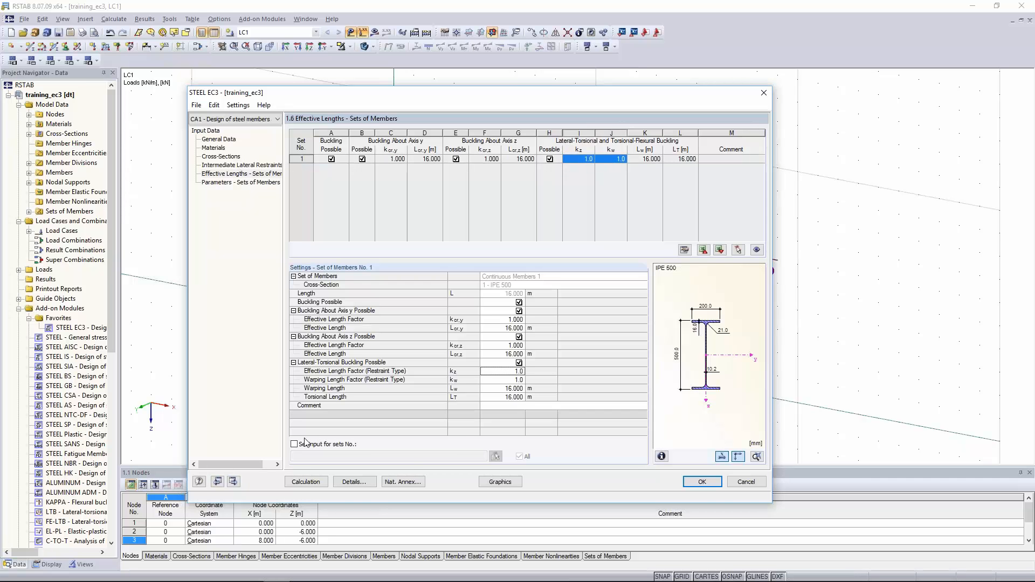
Step: Run the STEEL EC3 calculation and check the design ratio and governing formula for LC1
{"action": "left_click", "coordinate": [309, 483]}
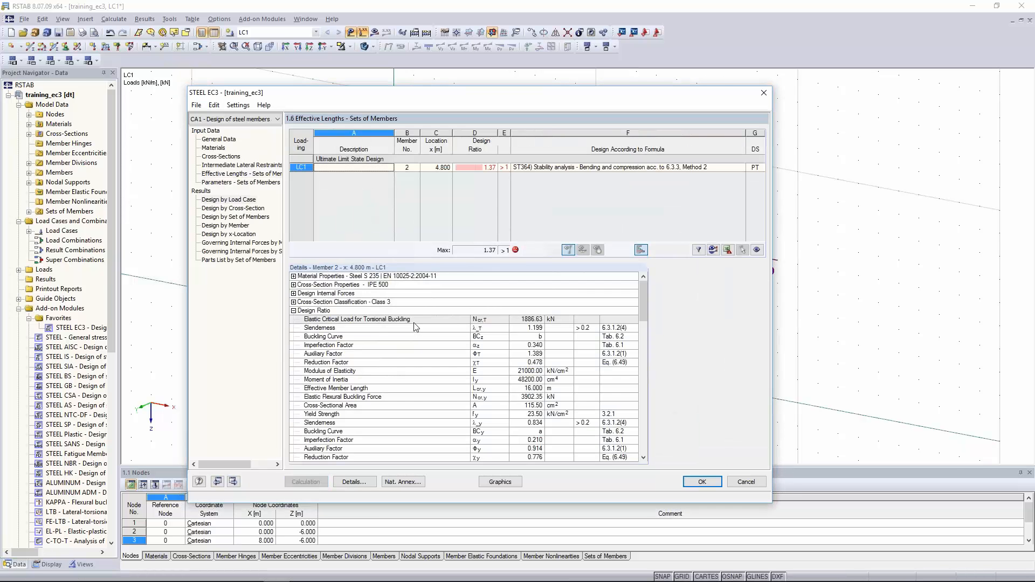
{"action": "left_click_drag", "start_coordinate": [477, 167], "coordinate": [522, 166]}
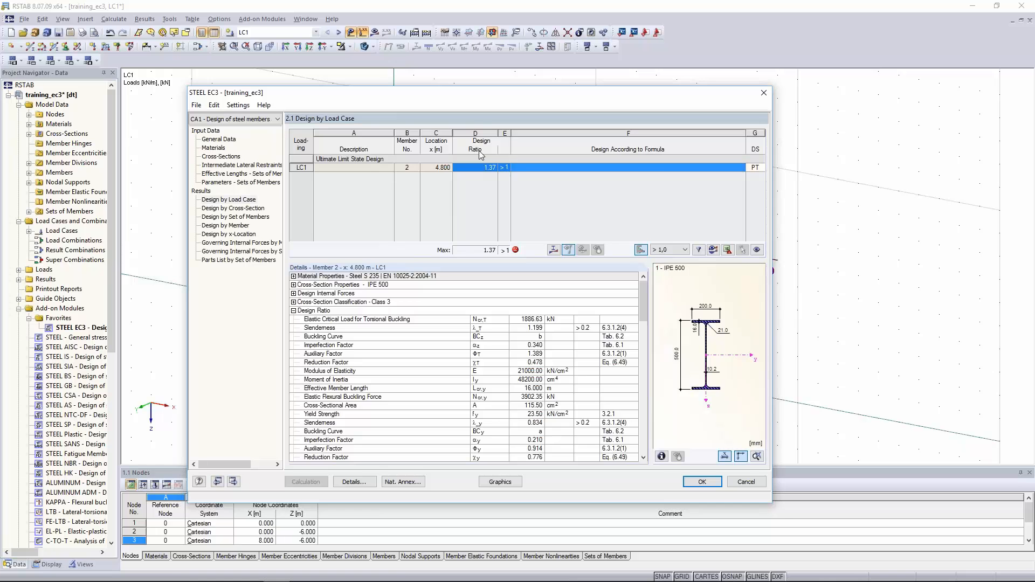
{"action": "left_click_drag", "start_coordinate": [495, 101], "coordinate": [520, 119]}
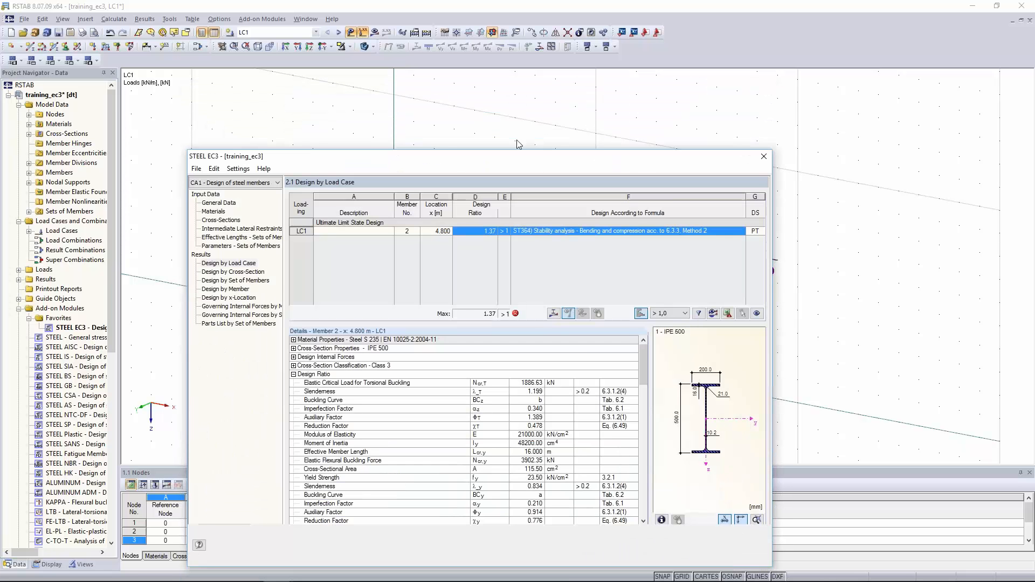
Step: Examine the cross-section classification in the design details of member 2
{"action": "left_click", "coordinate": [298, 322]}
{"action": "left_click", "coordinate": [291, 323]}
{"action": "left_click_drag", "start_coordinate": [346, 333], "coordinate": [381, 401]}
{"action": "left_click", "coordinate": [319, 324]}
{"action": "mouse_move", "coordinate": [641, 315]}
{"action": "left_mouse_down"}
{"action": "mouse_move", "coordinate": [640, 338]}
{"action": "mouse_move", "coordinate": [640, 314]}
{"action": "left_mouse_up"}
{"action": "double_click", "coordinate": [363, 322]}
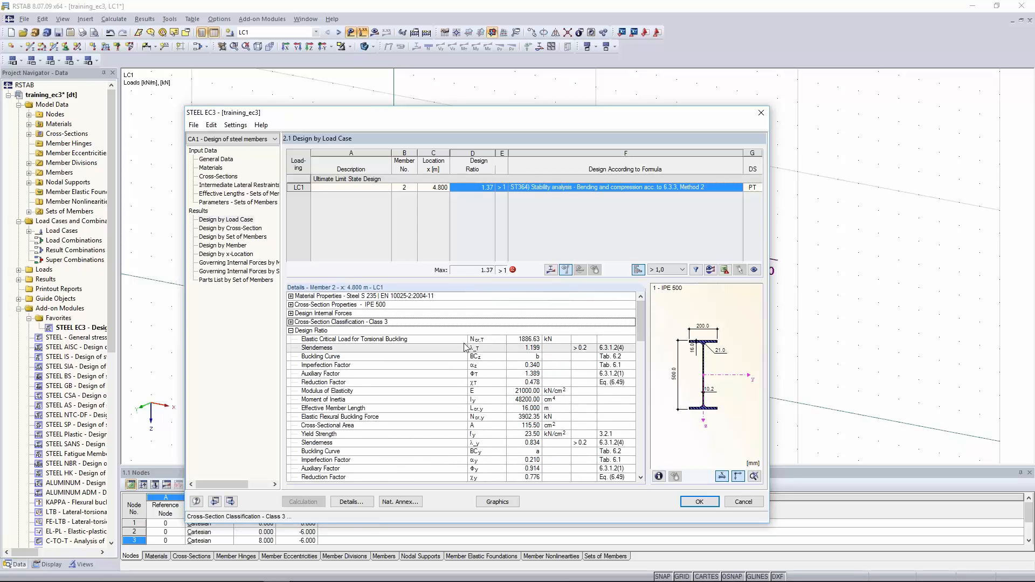
Step: Examine the torsional buckling load, elastic critical moment for lateral-torsional buckling and moment factors in the design ratio details
{"action": "left_click_drag", "start_coordinate": [365, 340], "coordinate": [522, 341]}
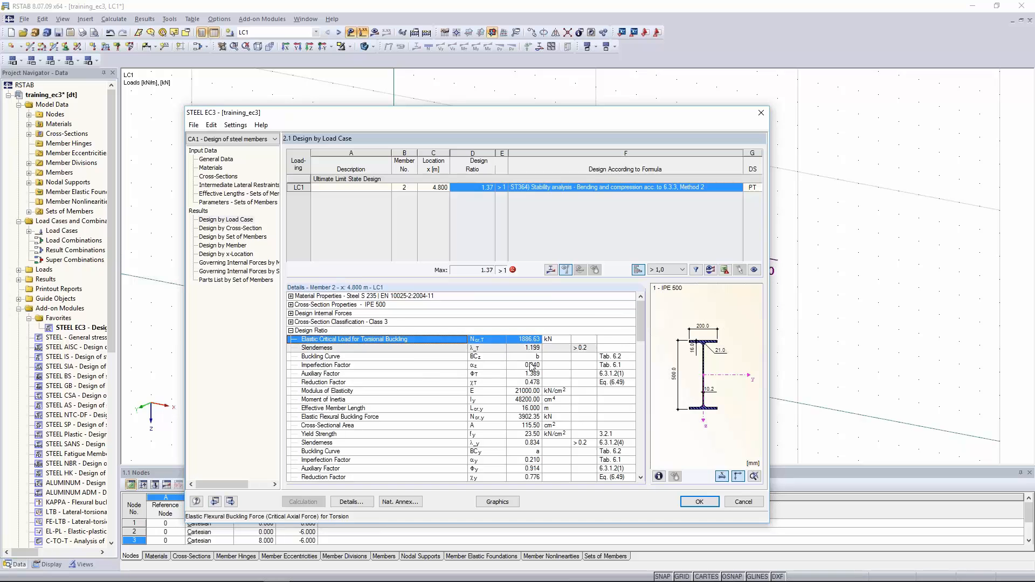
{"action": "left_click_drag", "start_coordinate": [533, 409], "coordinate": [402, 417]}
{"action": "left_click_drag", "start_coordinate": [642, 322], "coordinate": [646, 382]}
{"action": "left_click_drag", "start_coordinate": [528, 375], "coordinate": [393, 376]}
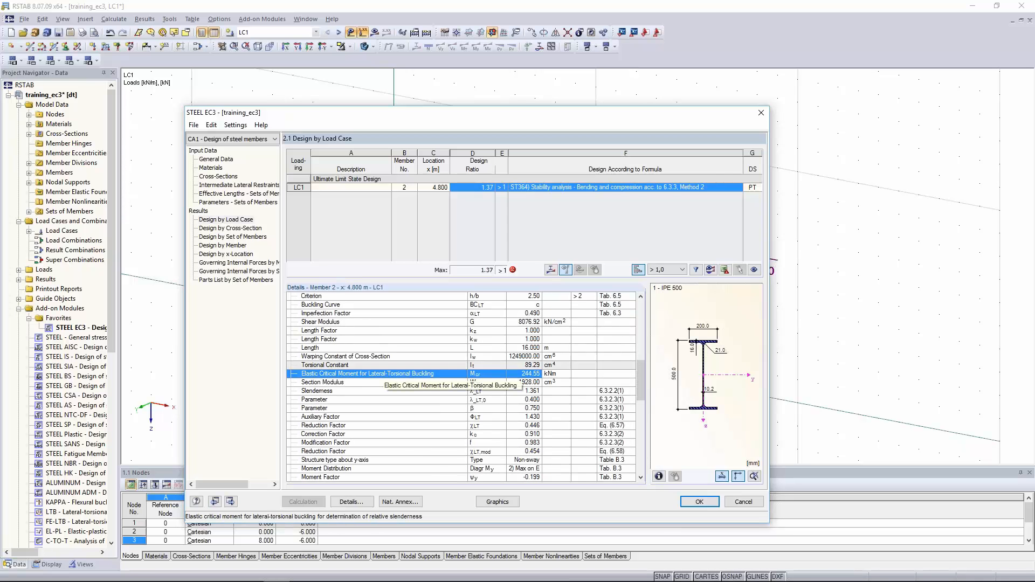
{"action": "scroll", "coordinate": [537, 384], "scroll_direction": "down", "scroll_amount": 6}
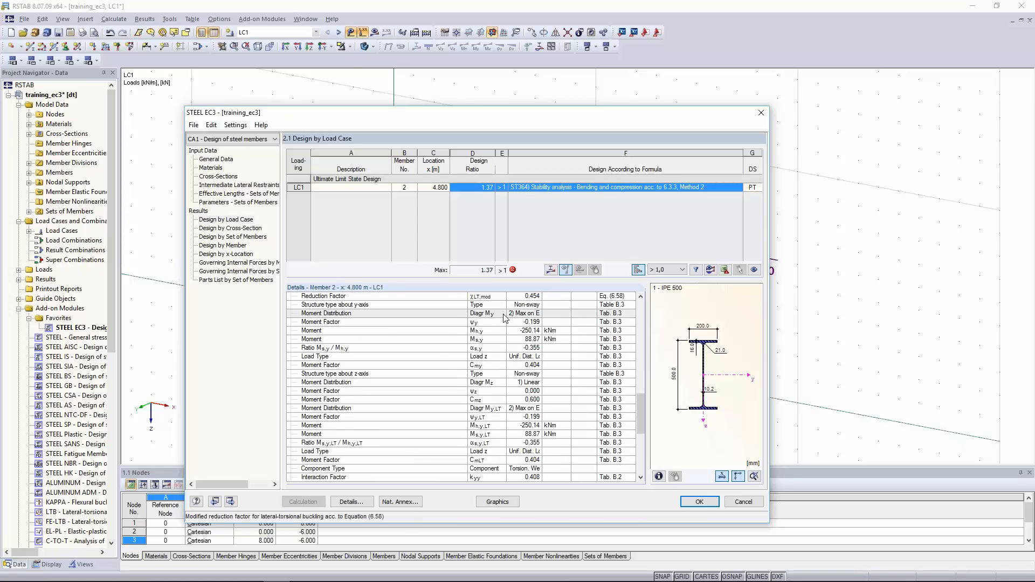
Step: Compare the cross-section classification along the beam graphically with the LC1 bending moments My and axial forces N
{"action": "left_click", "coordinate": [497, 502]}
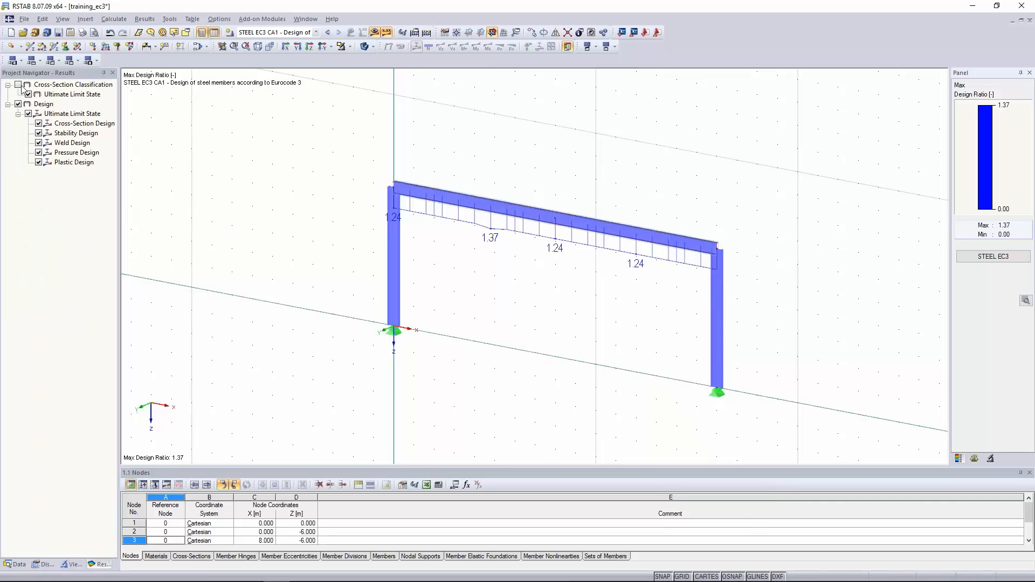
{"action": "left_click", "coordinate": [19, 86]}
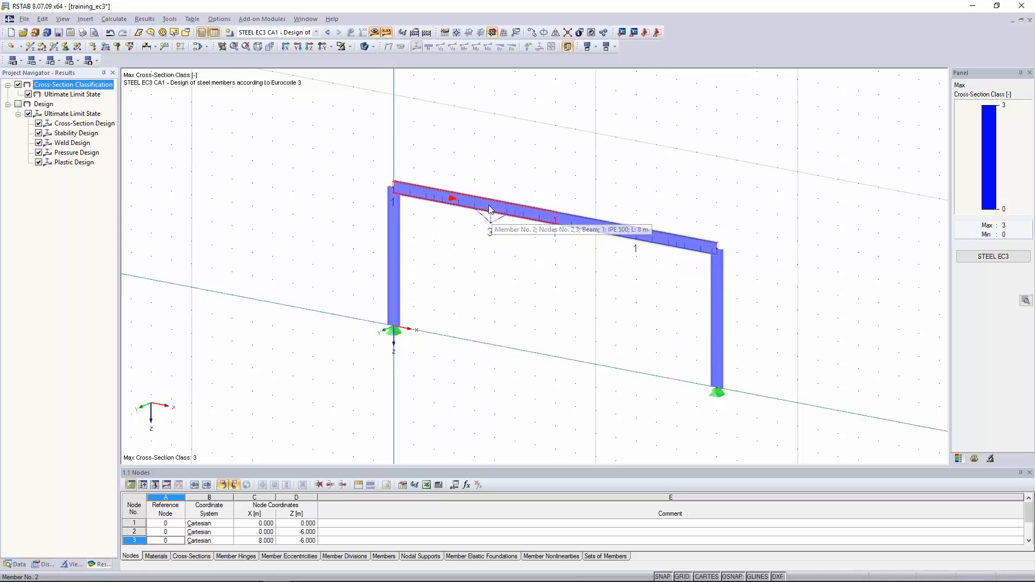
{"action": "left_click", "coordinate": [294, 33]}
{"action": "left_click", "coordinate": [324, 41]}
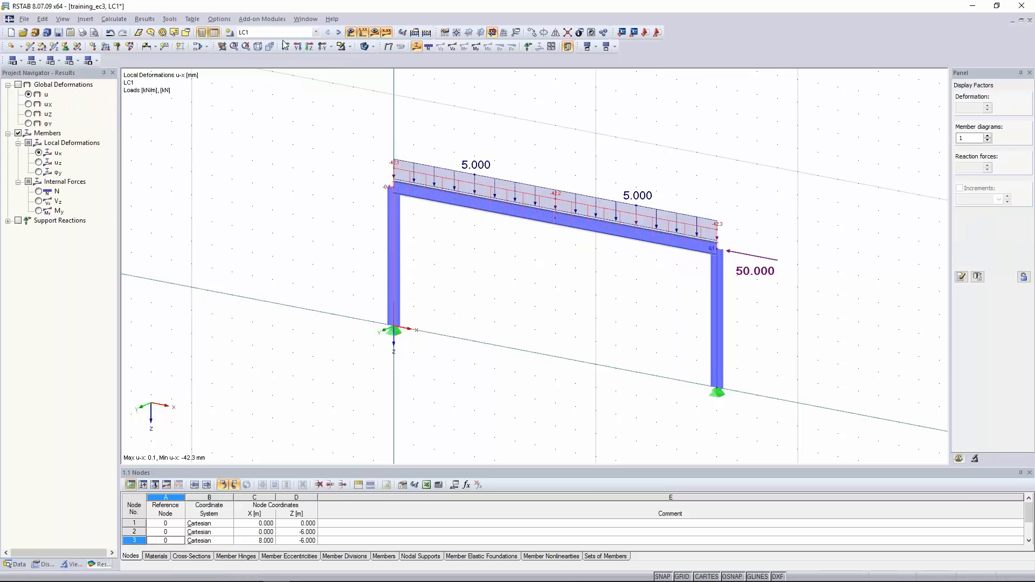
{"action": "left_click", "coordinate": [38, 210]}
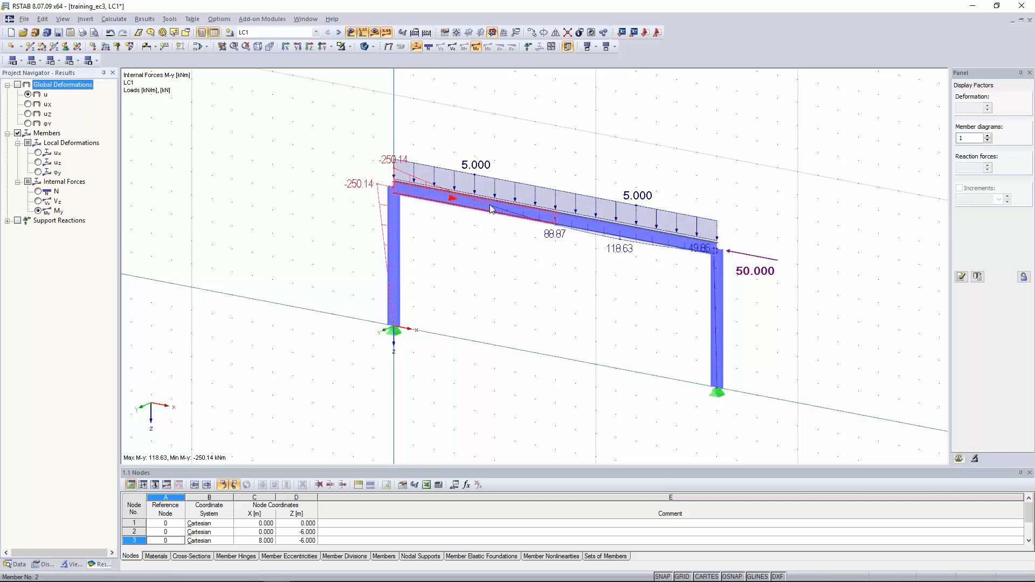
{"action": "left_click", "coordinate": [38, 192]}
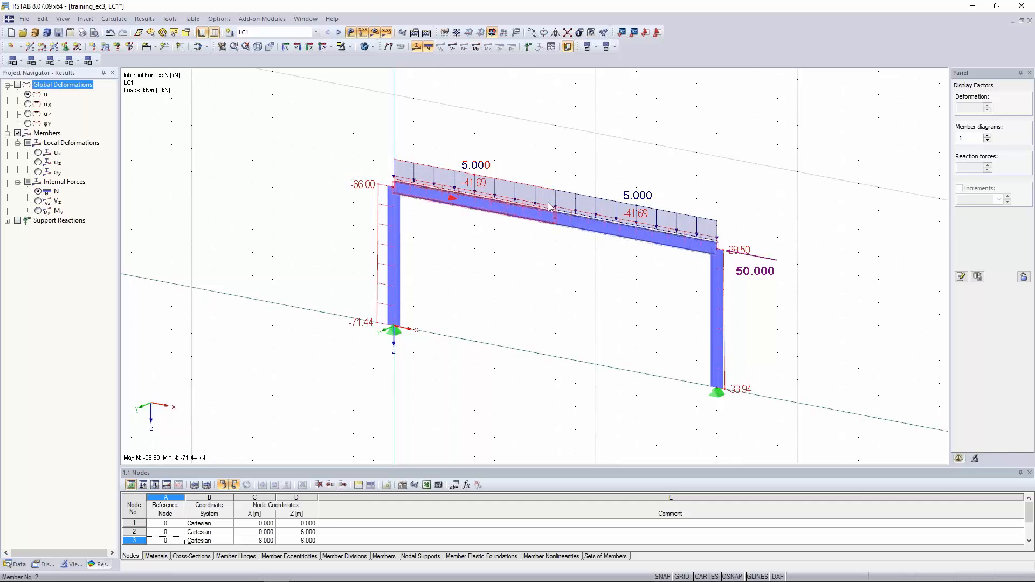
{"action": "left_click", "coordinate": [315, 32]}
{"action": "left_click", "coordinate": [308, 47]}
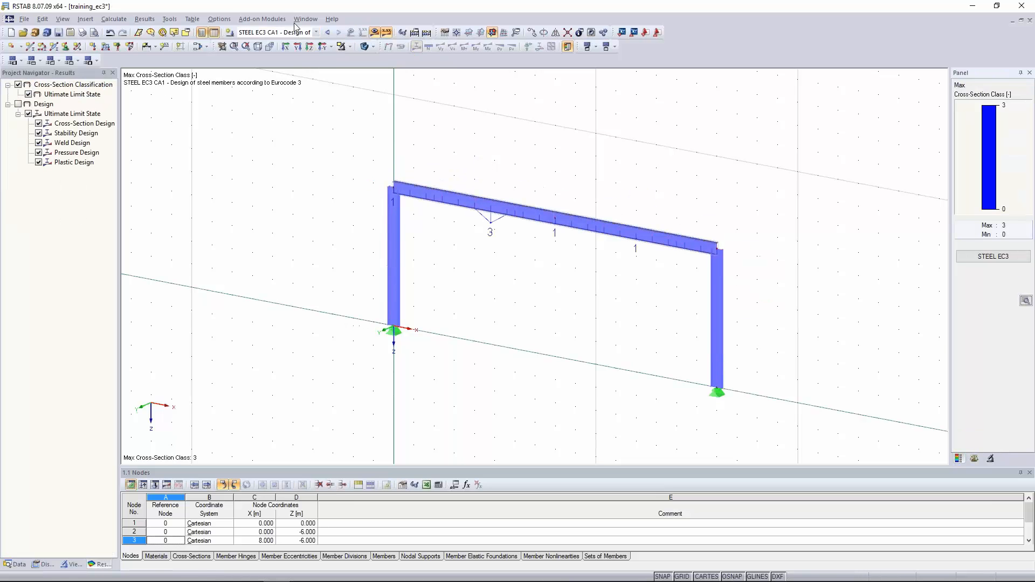
Step: Reopen STEEL EC3 and examine the elastic critical moment for lateral-torsional buckling in the details of member 2
{"action": "left_click", "coordinate": [263, 19]}
{"action": "left_click", "coordinate": [279, 32]}
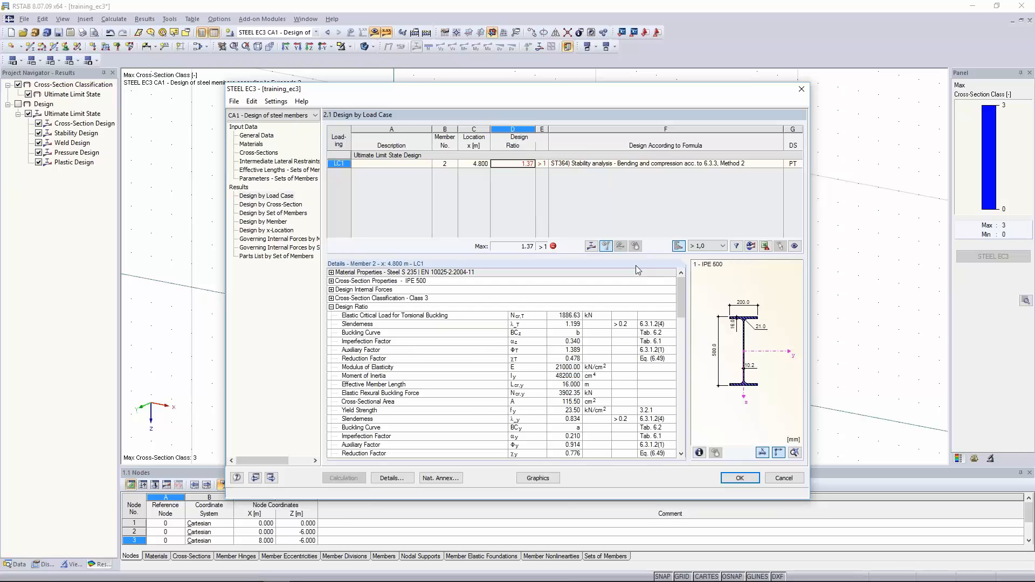
{"action": "left_click_drag", "start_coordinate": [684, 292], "coordinate": [684, 354]}
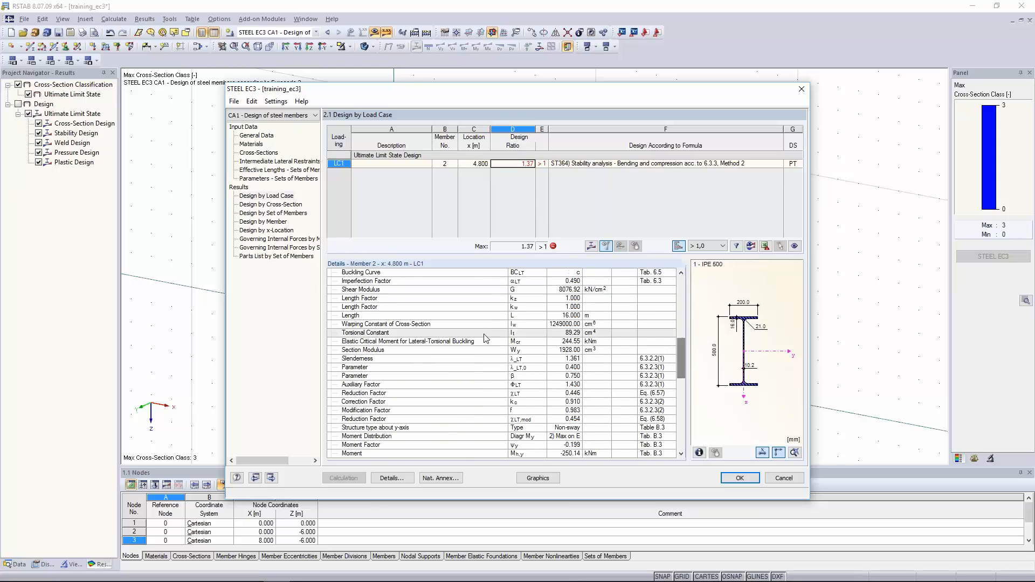
{"action": "left_click", "coordinate": [485, 341]}
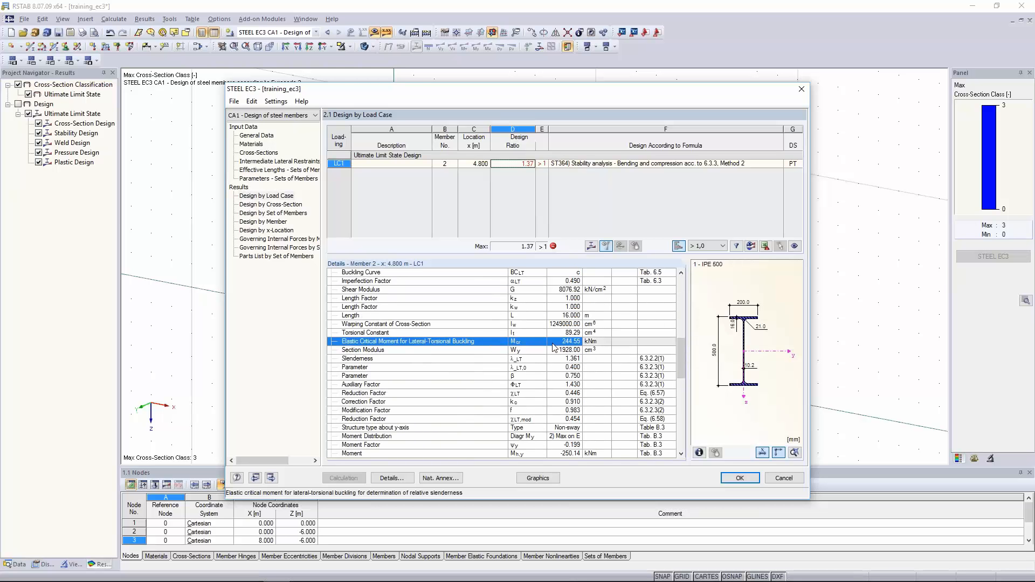
Step: View the beam's buckling mode shape with a display factor of 0.25, and close the mode shape view
{"action": "left_click", "coordinate": [593, 249]}
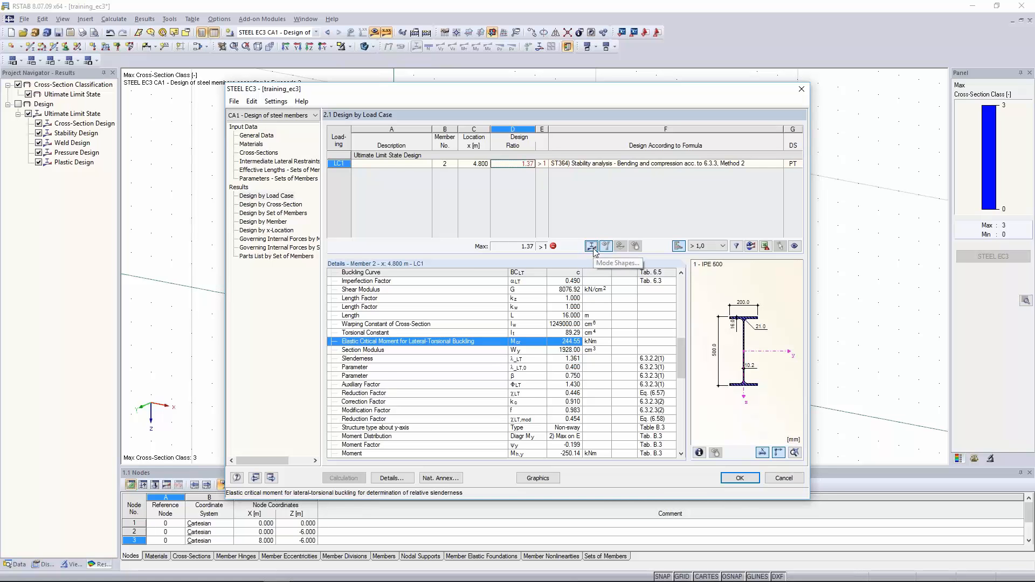
{"action": "middle_click_drag", "start_coordinate": [618, 210], "coordinate": [473, 189], "text": "ctrl"}
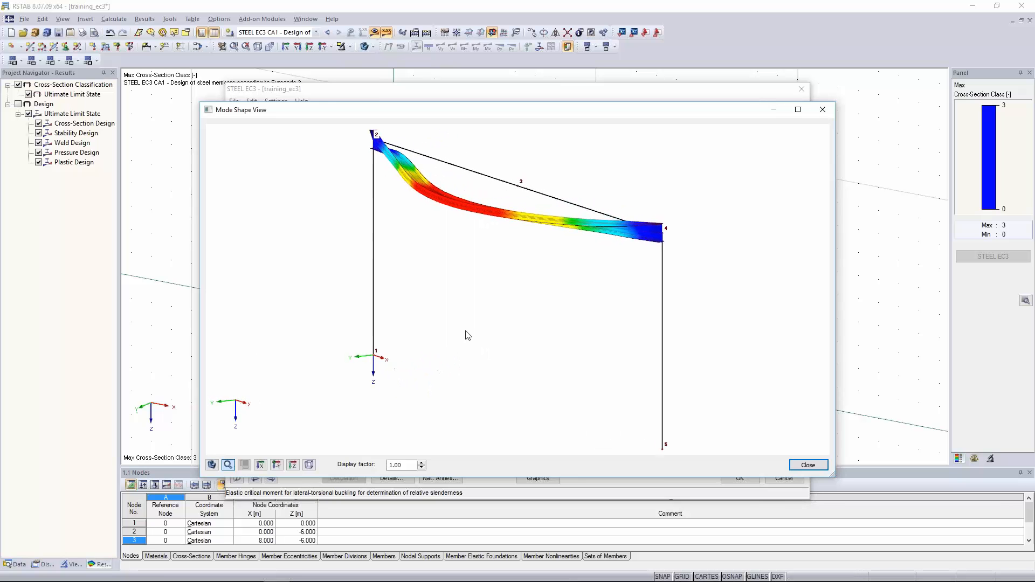
{"action": "left_click", "coordinate": [422, 468]}
{"action": "left_click", "coordinate": [421, 468]}
{"action": "middle_click_drag", "start_coordinate": [613, 277], "coordinate": [566, 277], "text": "ctrl"}
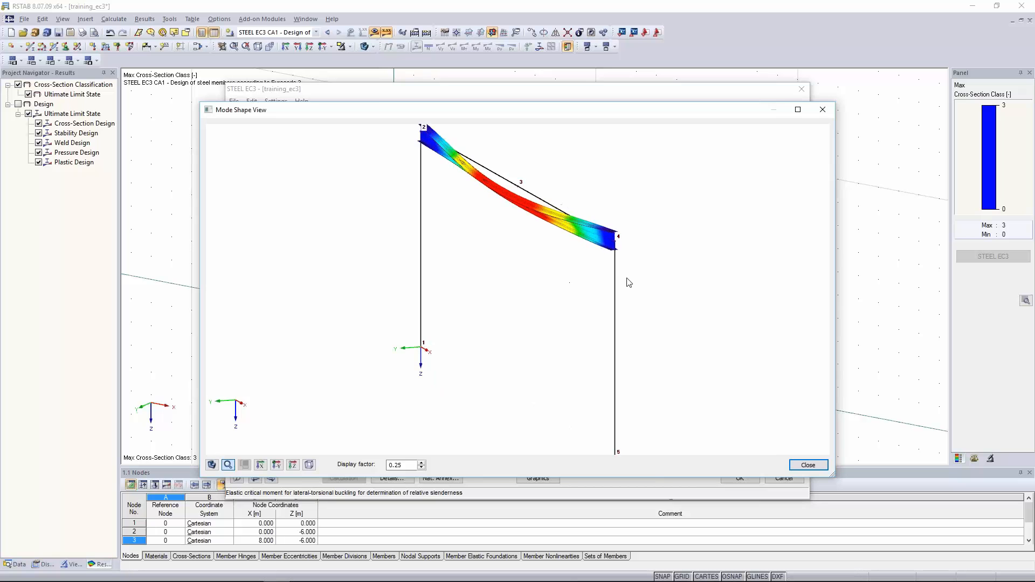
{"action": "left_click", "coordinate": [808, 466]}
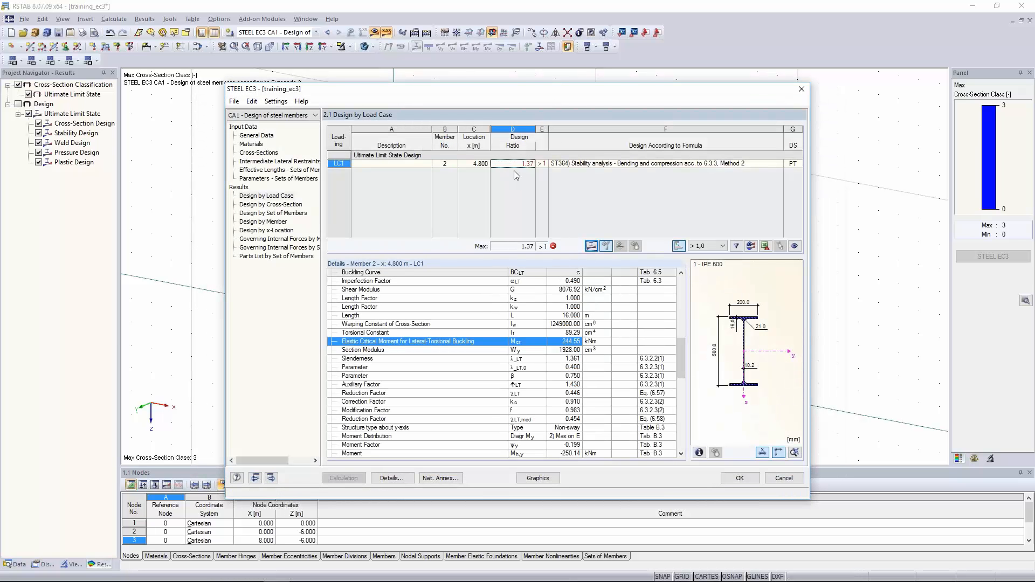
Step: Check the intermediate lateral restraint input and activate a rotational restraint in the parameters of set of members No. 1
{"action": "left_click", "coordinate": [409, 166]}
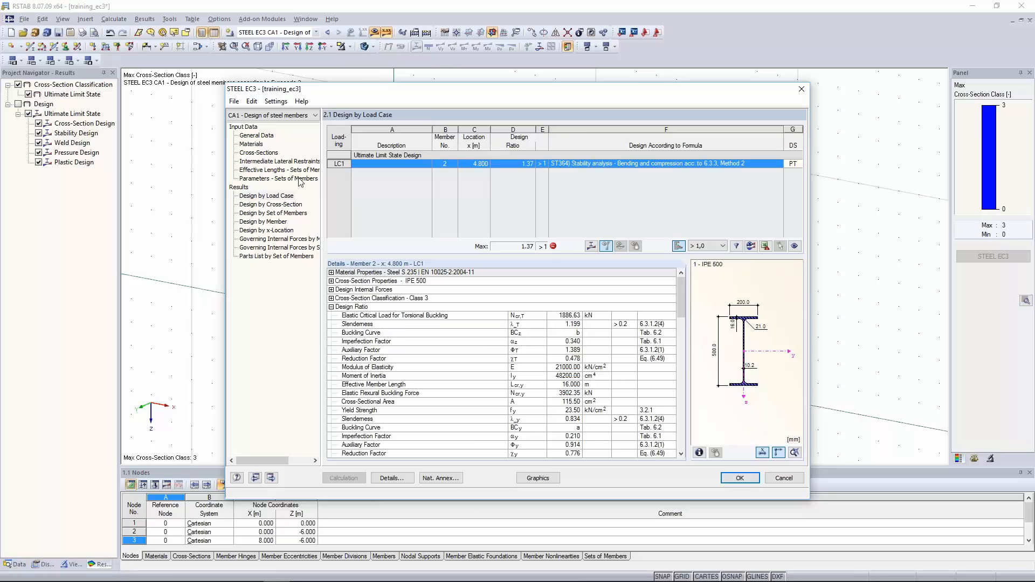
{"action": "left_click", "coordinate": [262, 163]}
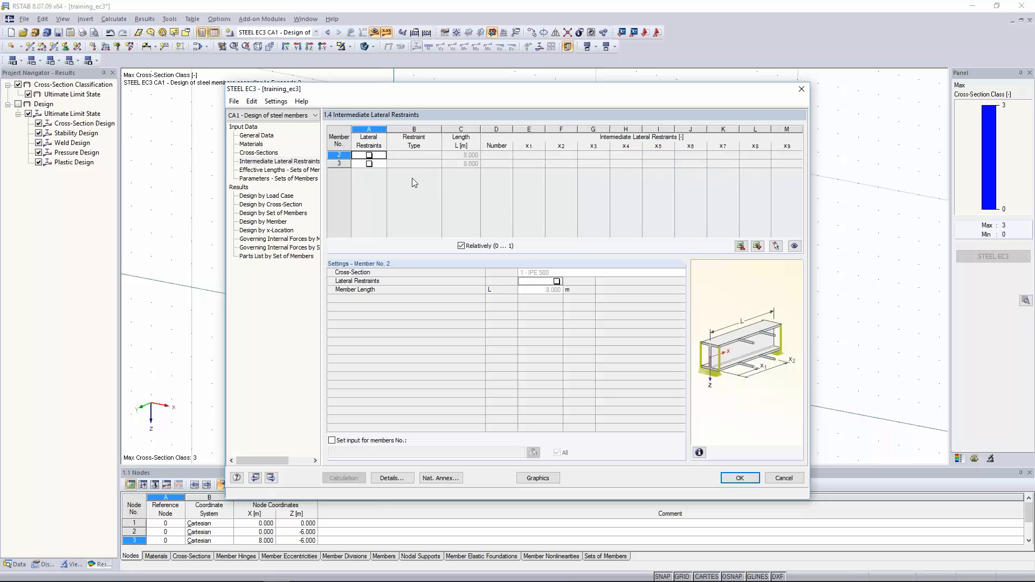
{"action": "left_click", "coordinate": [288, 179]}
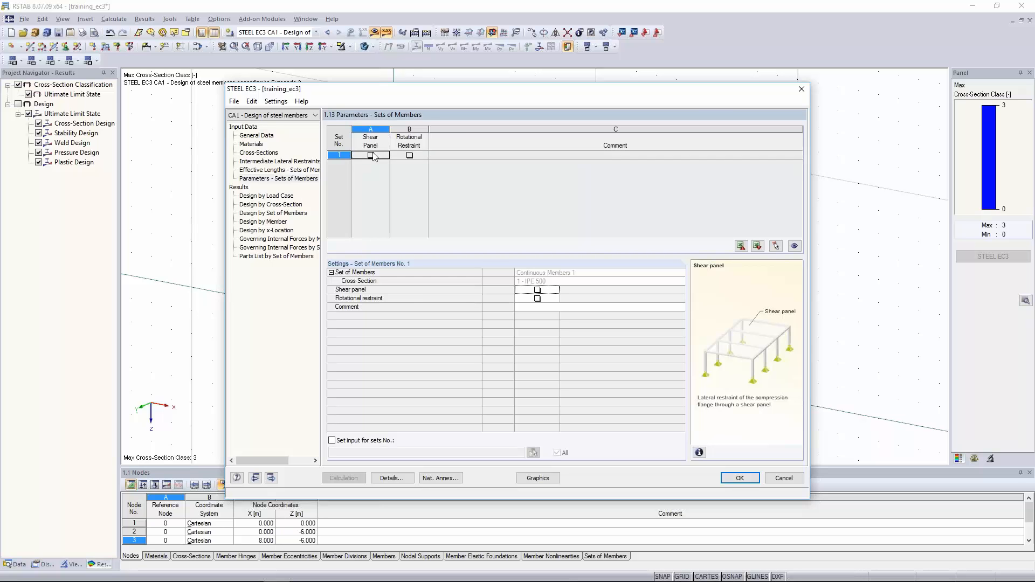
{"action": "left_click", "coordinate": [410, 155]}
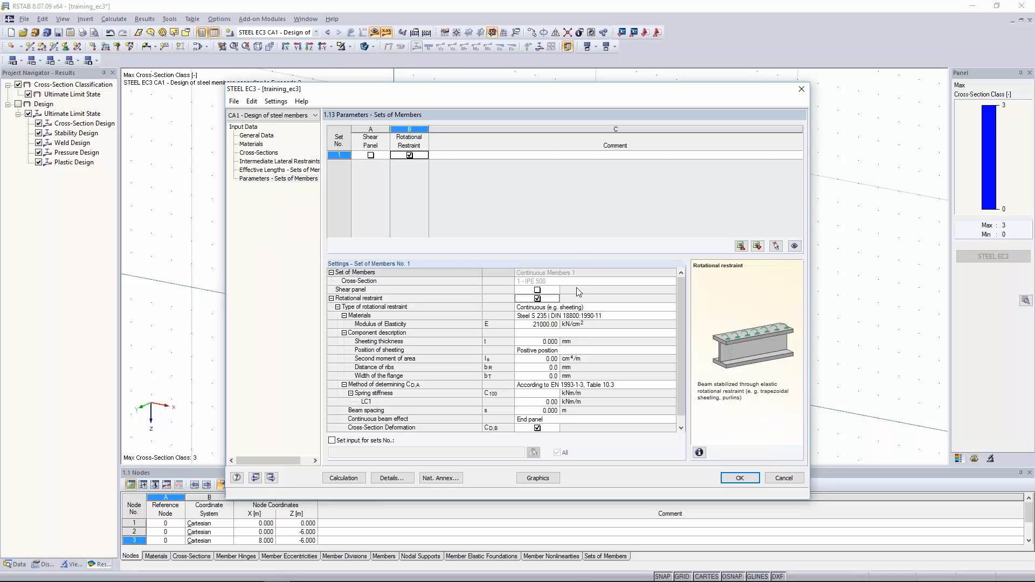
Step: Assign the Fischer FI + 85/280 - 1.25 trapezoidal sheeting as the component of the rotational restraint
{"action": "left_click", "coordinate": [564, 334]}
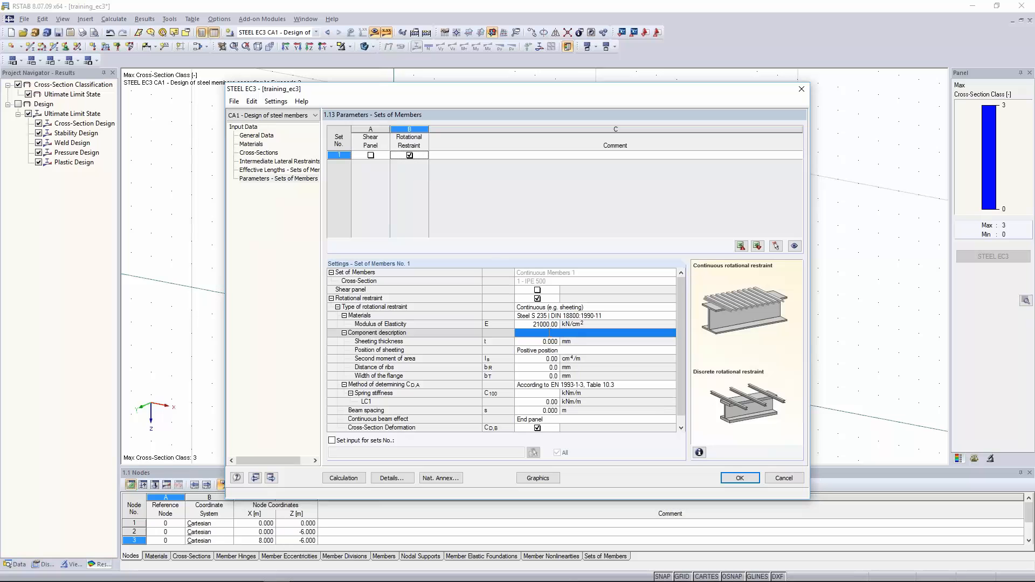
{"action": "left_click_drag", "start_coordinate": [682, 319], "coordinate": [679, 344]}
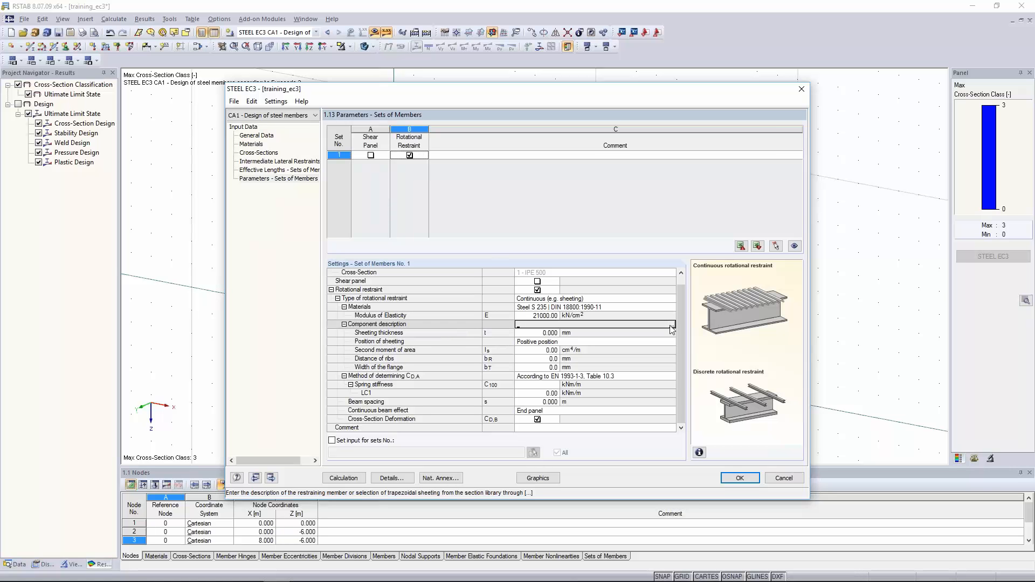
{"action": "left_click", "coordinate": [672, 326]}
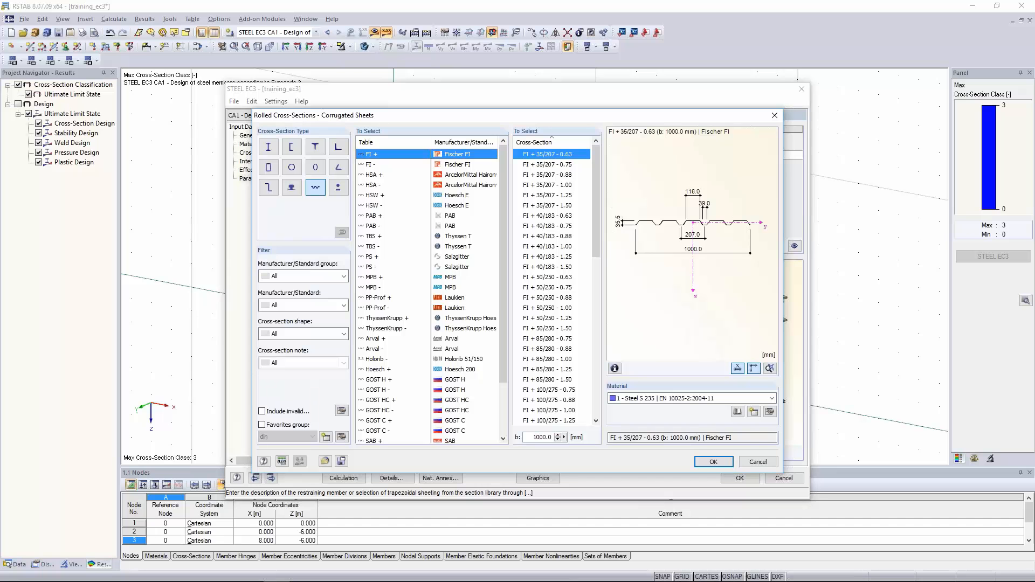
{"action": "left_click", "coordinate": [554, 359]}
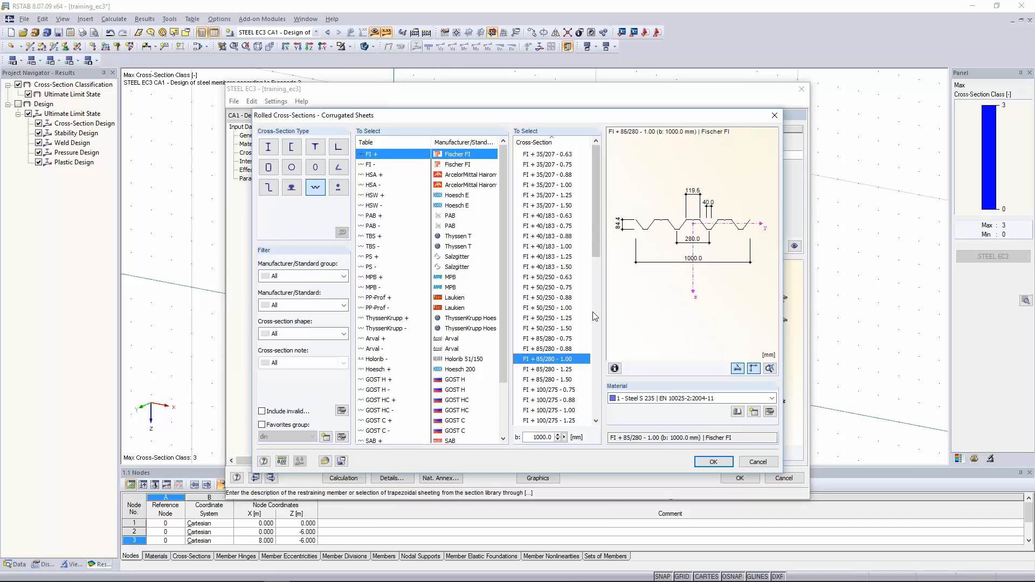
{"action": "left_click", "coordinate": [538, 370]}
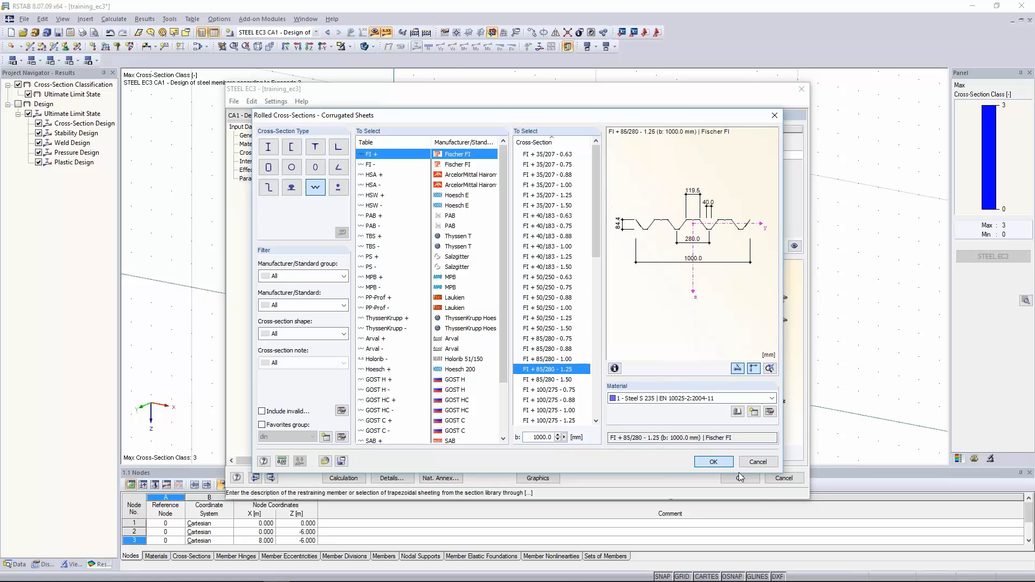
{"action": "key", "text": "Return"}
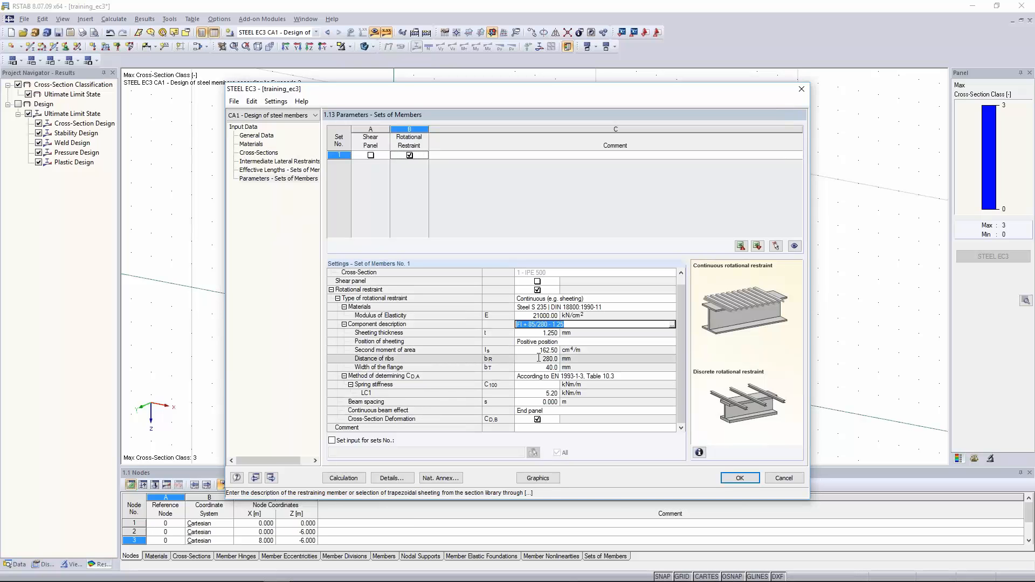
Step: Import the Table 10.3 coefficient C100 of 5.2 kNm/m and set the beam spacing to 5 m
{"action": "left_click", "coordinate": [539, 402]}
{"action": "left_click", "coordinate": [539, 401]}
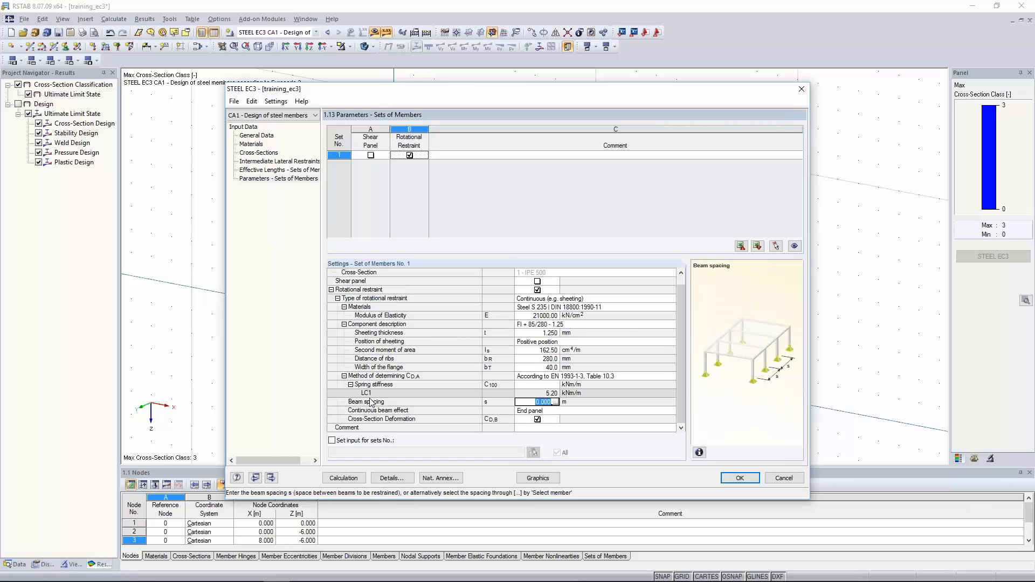
{"action": "left_click", "coordinate": [531, 385]}
{"action": "left_click", "coordinate": [555, 384]}
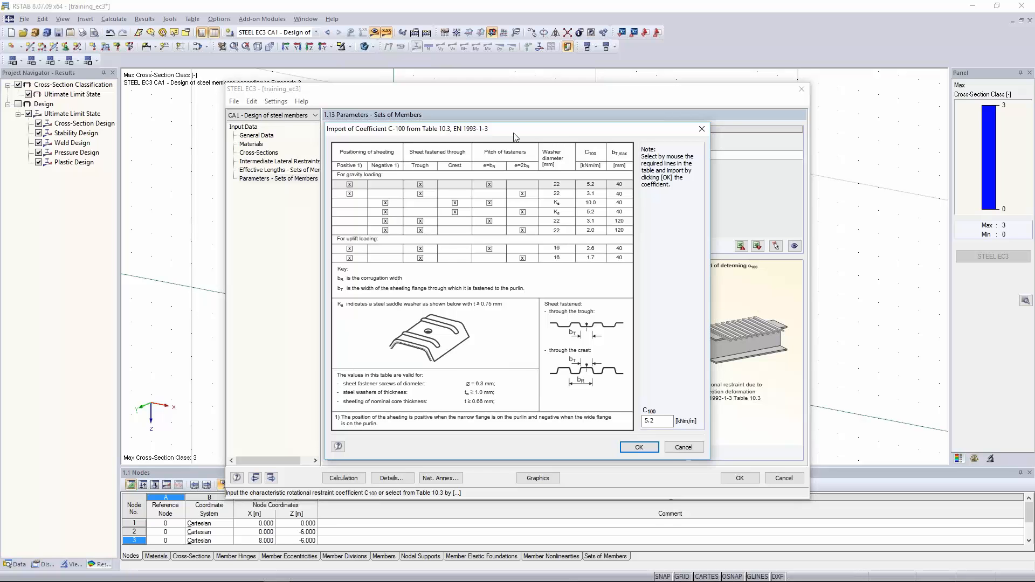
{"action": "left_click", "coordinate": [639, 448]}
{"action": "left_click", "coordinate": [539, 402]}
{"action": "type", "text": "5"}
{"action": "key", "text": "Return"}
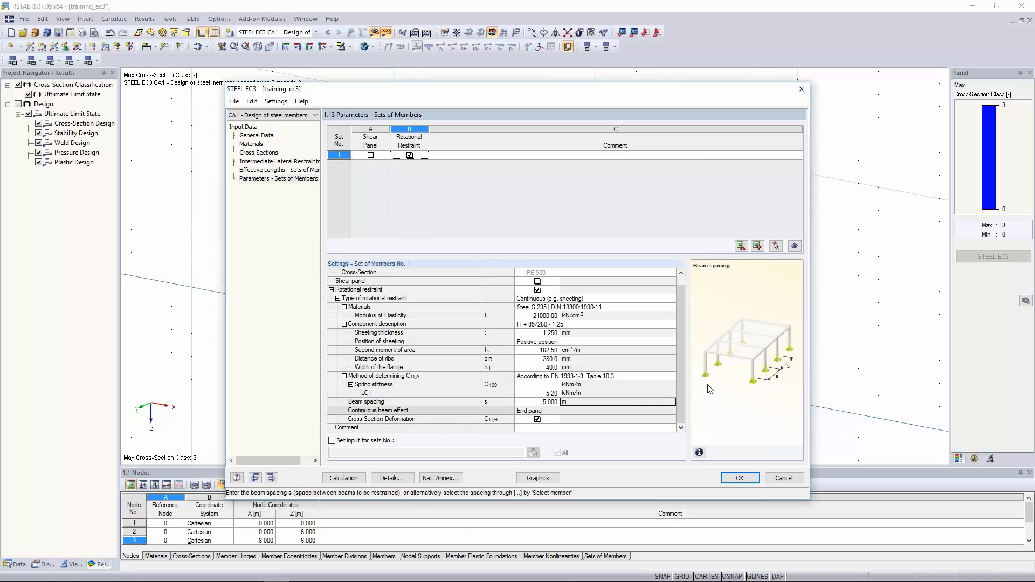
Step: Recalculate the design and examine LC1's design ratio and the rotational spring stiffness parameters down to the total stiffness CD
{"action": "left_click", "coordinate": [338, 482]}
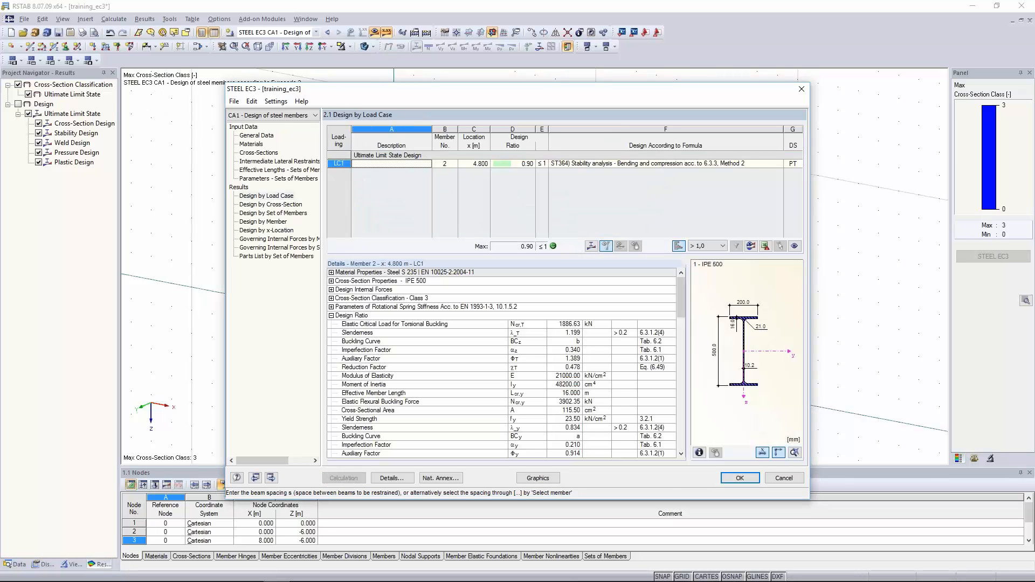
{"action": "left_click_drag", "start_coordinate": [513, 165], "coordinate": [571, 166]}
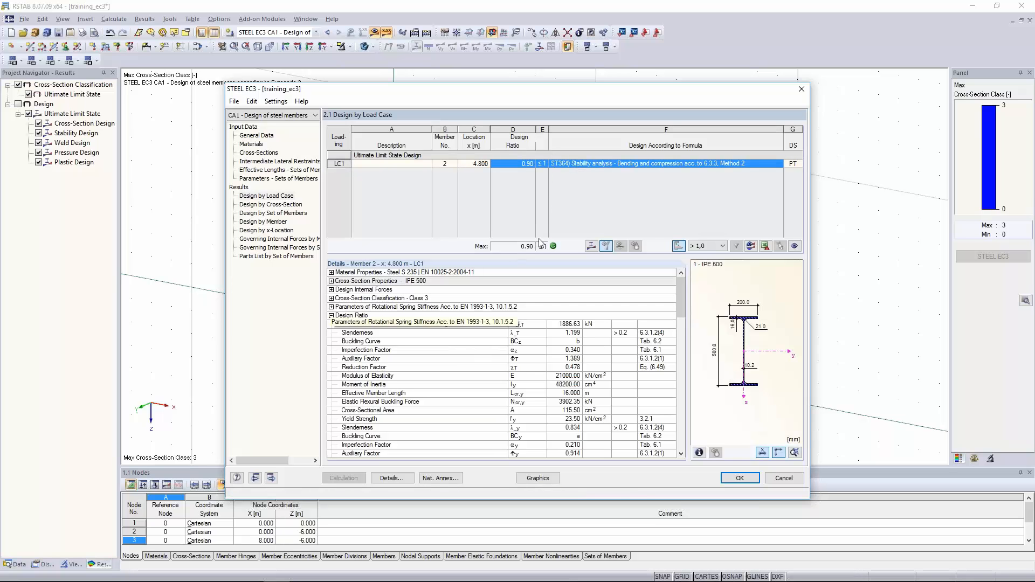
{"action": "left_click", "coordinate": [332, 307]}
{"action": "left_click_drag", "start_coordinate": [566, 320], "coordinate": [566, 455]}
{"action": "left_click_drag", "start_coordinate": [681, 290], "coordinate": [682, 321]}
{"action": "left_click_drag", "start_coordinate": [577, 376], "coordinate": [476, 376]}
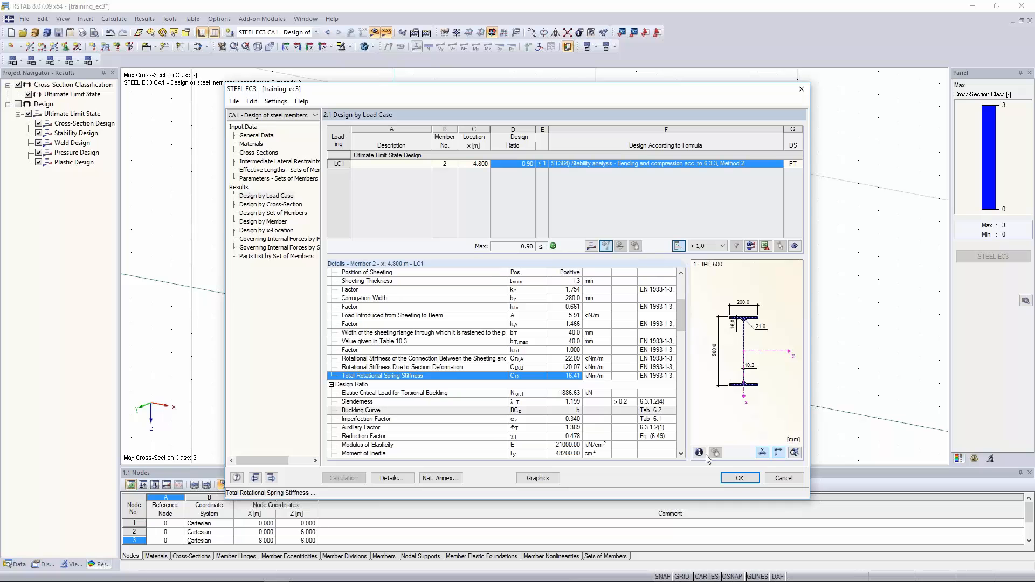
Step: Accept and close STEEL EC3, and hide the results on the frame model
{"action": "left_click", "coordinate": [740, 478]}
{"action": "left_click", "coordinate": [377, 33]}
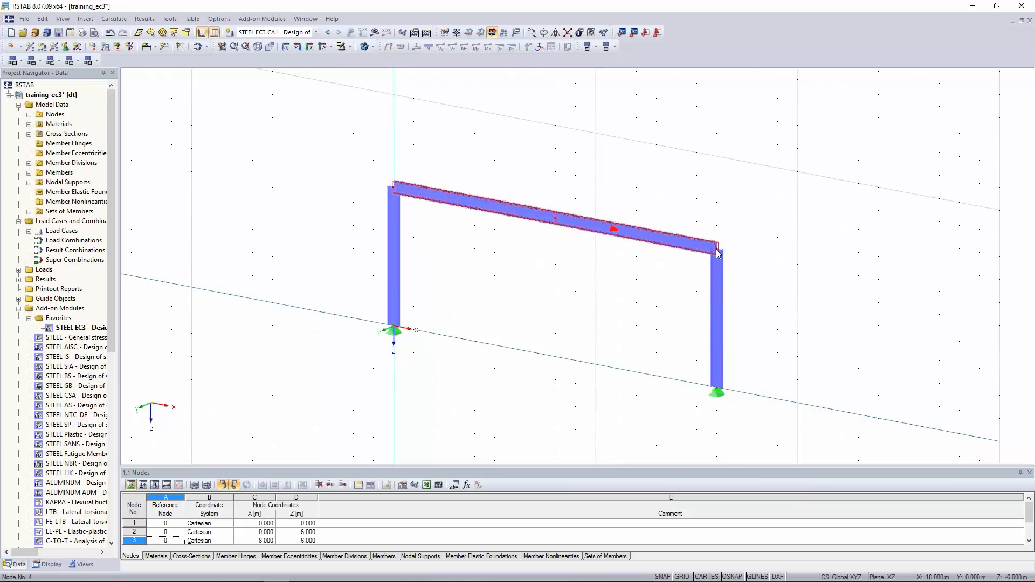
{"action": "right_click", "coordinate": [503, 212]}
{"action": "left_click", "coordinate": [535, 218]}
{"action": "left_click", "coordinate": [677, 157]}
Step: Divide member 2 by distance, placing the new node near the member's start
{"action": "right_click", "coordinate": [451, 199]}
{"action": "mouse_move", "coordinate": [499, 234]}
{"action": "left_click", "coordinate": [620, 256]}
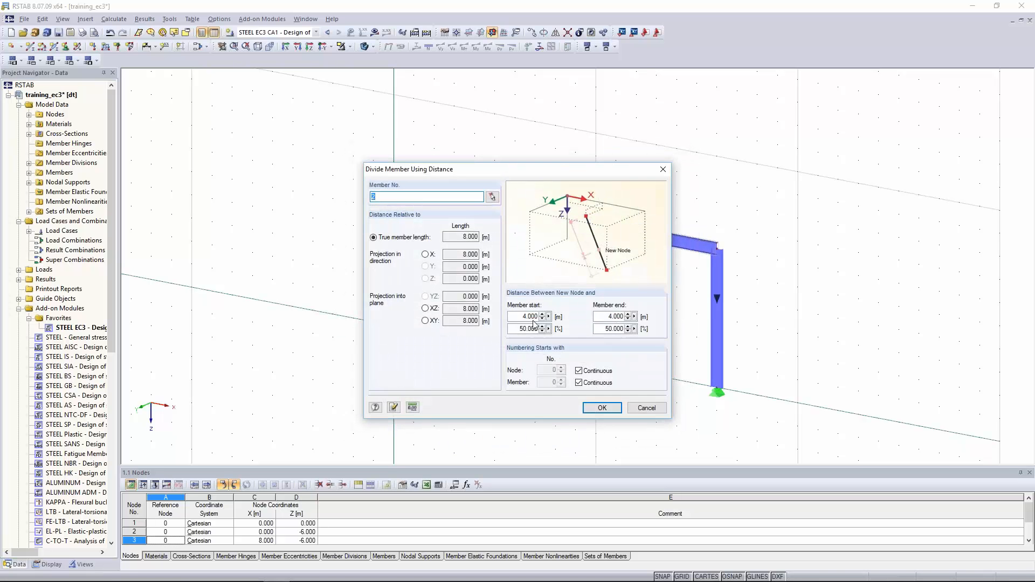
{"action": "left_click_drag", "start_coordinate": [550, 317], "coordinate": [558, 307]}
{"action": "key", "text": "Return"}
Step: Divide the beam's second member by distance, placing the new node 1 m from the member end
{"action": "right_click", "coordinate": [689, 246]}
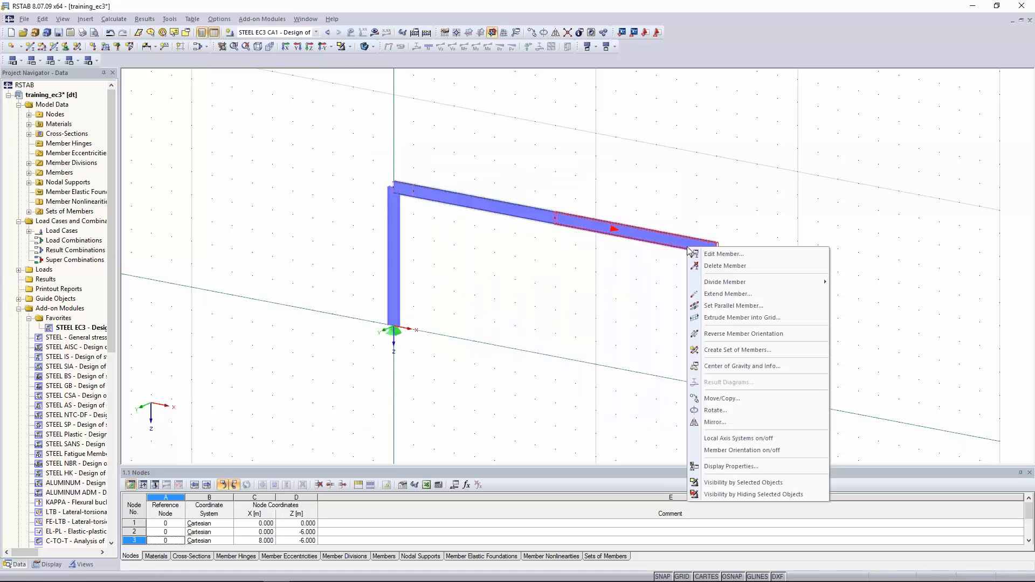
{"action": "mouse_move", "coordinate": [765, 282]}
{"action": "left_click", "coordinate": [868, 311]}
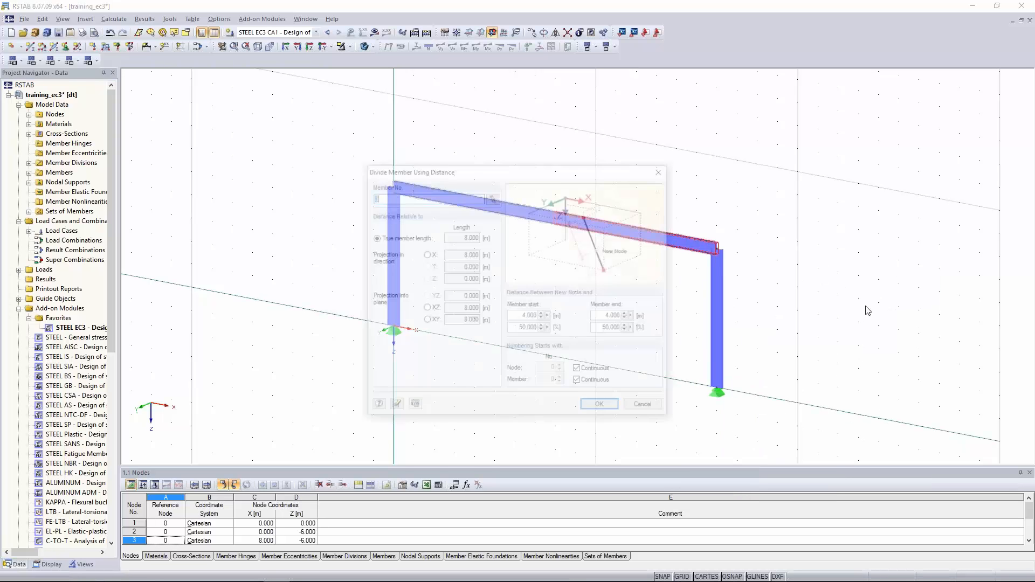
{"action": "left_click_drag", "start_coordinate": [607, 317], "coordinate": [626, 317]}
{"action": "type", "text": "1"}
{"action": "key", "text": "Return"}
Step: Taper the beam's first end segment, member 2, from IPE 600 at the member start to IPE 500 at the member end
{"action": "double_click", "coordinate": [407, 192]}
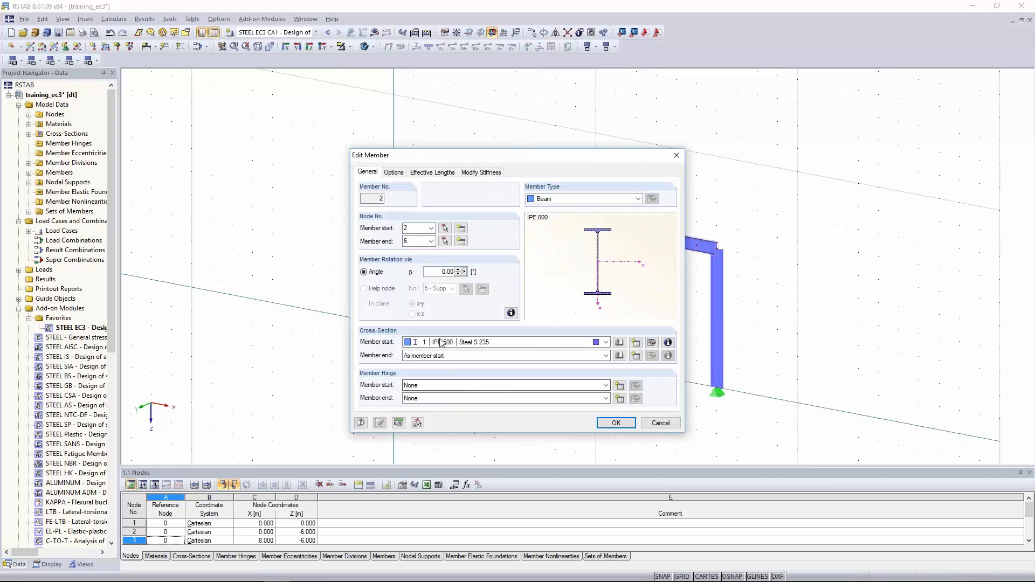
{"action": "left_click", "coordinate": [420, 344]}
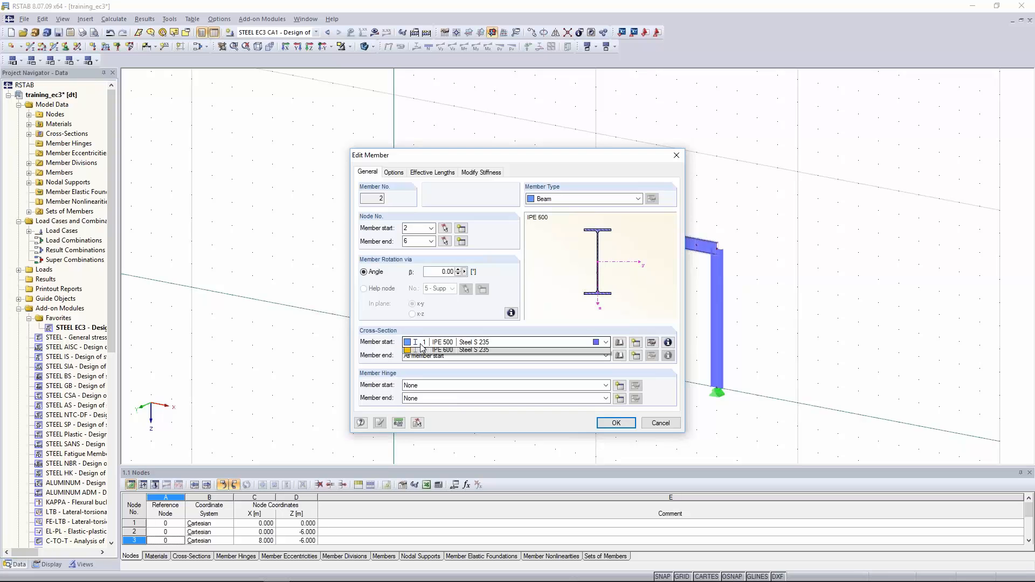
{"action": "left_click", "coordinate": [434, 360]}
{"action": "left_click", "coordinate": [451, 356]}
{"action": "left_click", "coordinate": [449, 375]}
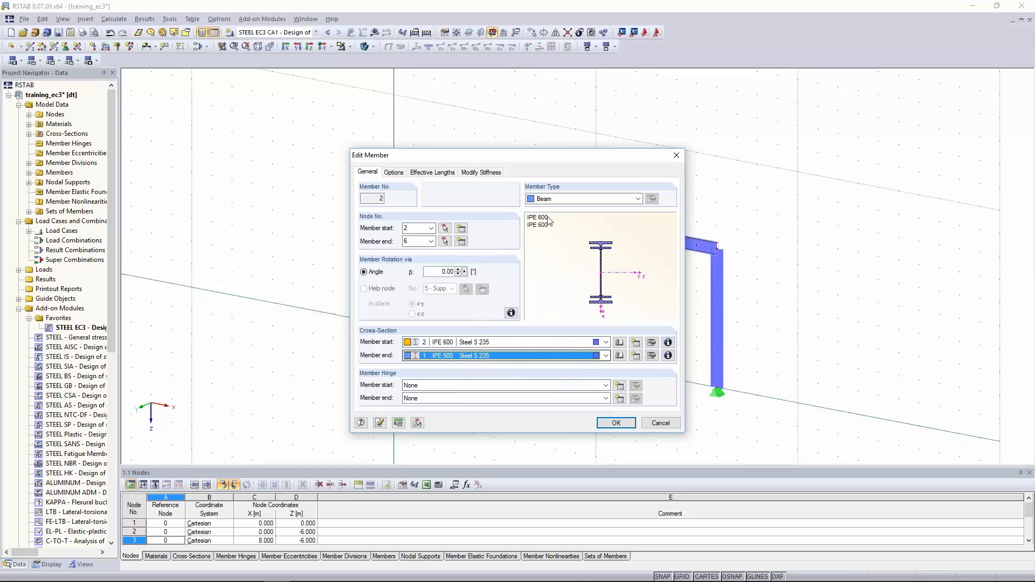
{"action": "left_click", "coordinate": [616, 423]}
{"action": "scroll", "coordinate": [420, 216], "scroll_direction": "up", "scroll_amount": 4}
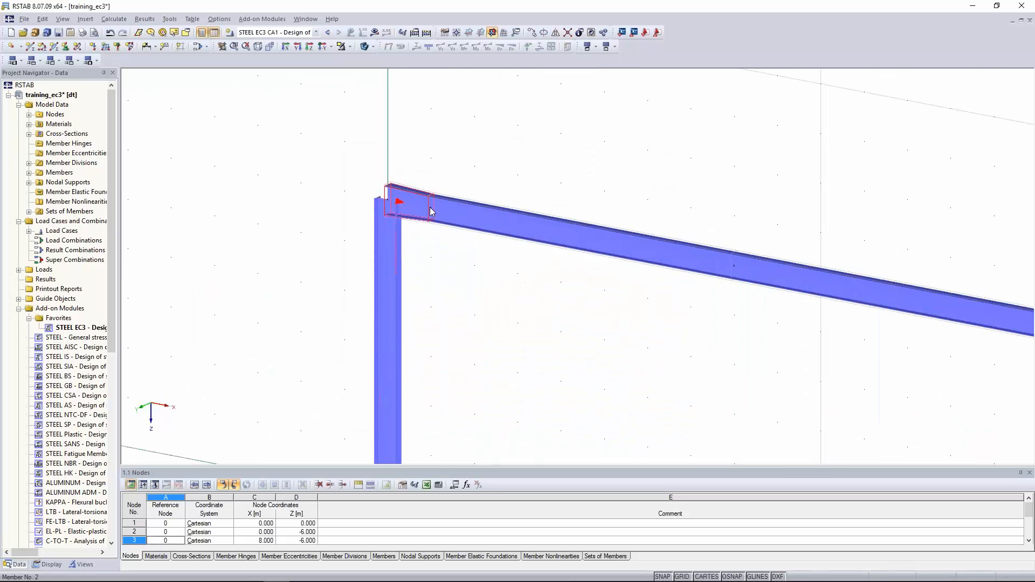
{"action": "scroll", "coordinate": [610, 377], "scroll_direction": "down", "scroll_amount": 5}
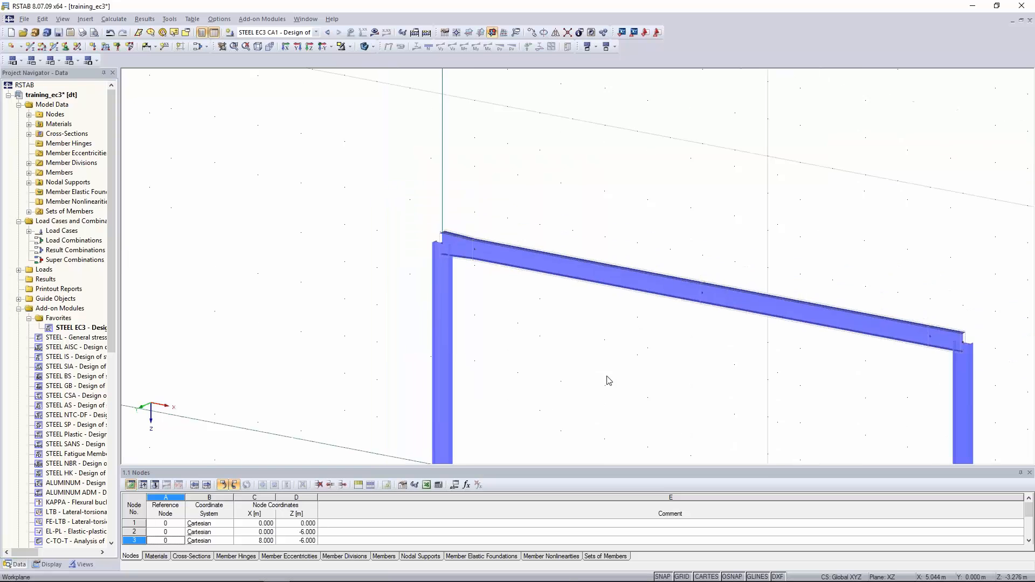
Step: Taper the beam's last end segment, member 6, by assigning IPE 600 at the member end
{"action": "double_click", "coordinate": [773, 318]}
{"action": "left_click", "coordinate": [676, 156]}
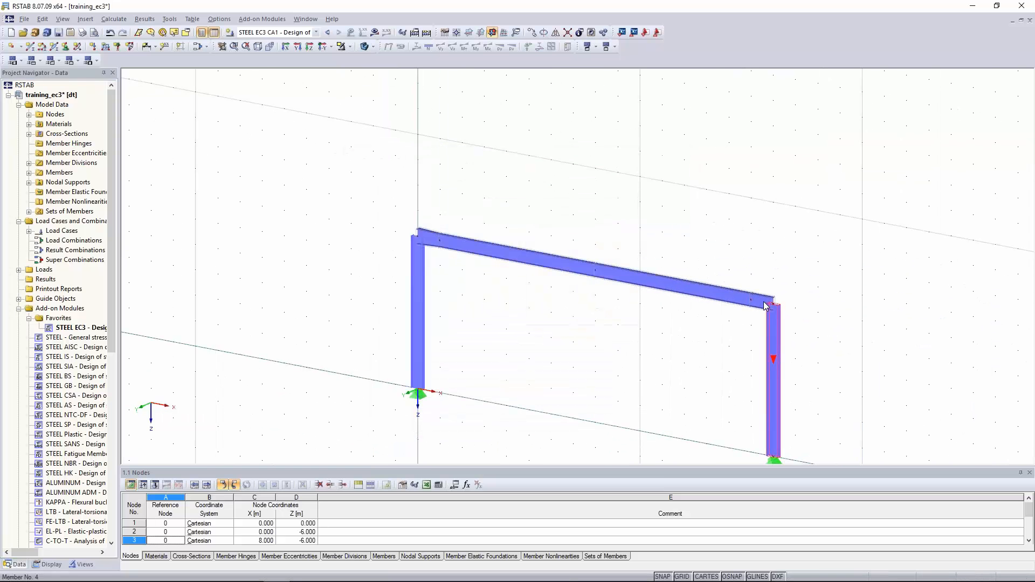
{"action": "double_click", "coordinate": [696, 299]}
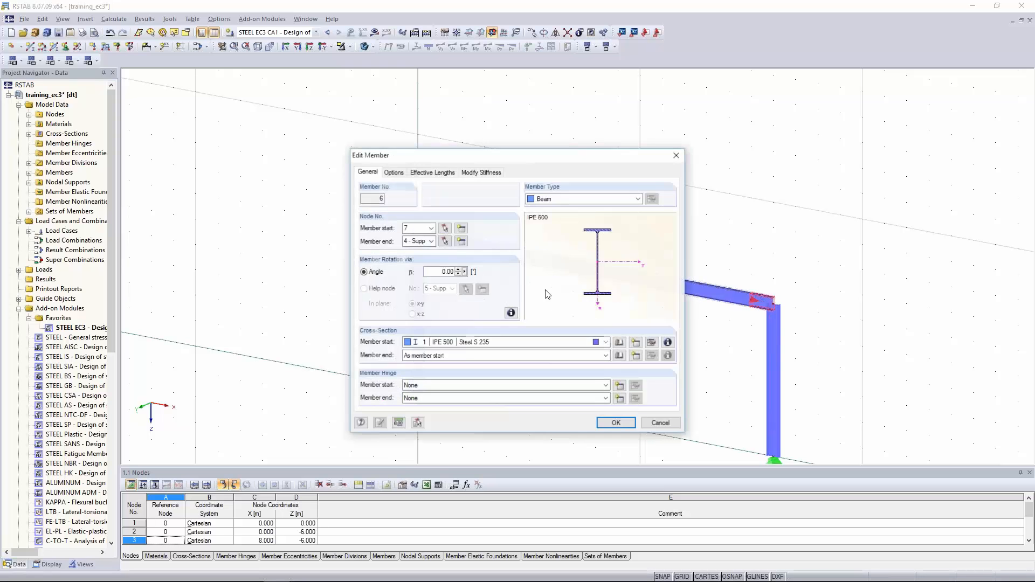
{"action": "left_click", "coordinate": [462, 357]}
{"action": "left_click", "coordinate": [458, 383]}
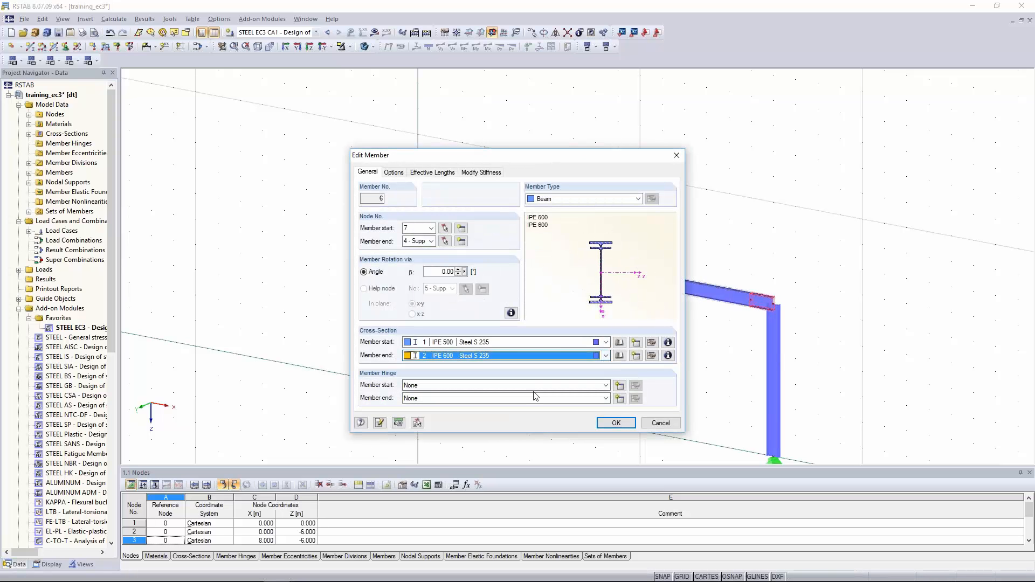
{"action": "left_click", "coordinate": [615, 424]}
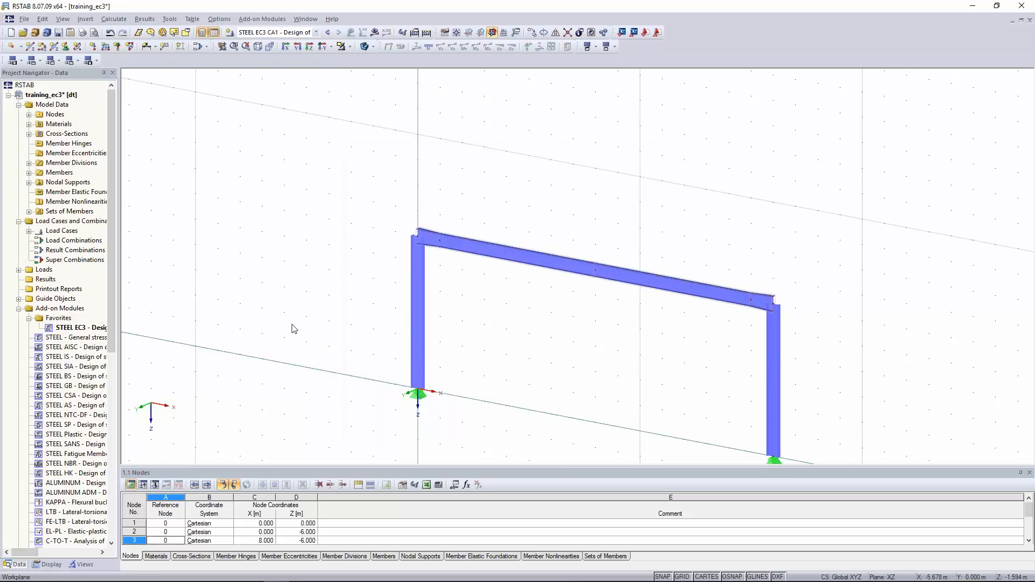
Step: Open STEEL EC3 and set the stability analysis method for sets of members to 6.3.4 (General Method) in the design details
{"action": "double_click", "coordinate": [81, 327]}
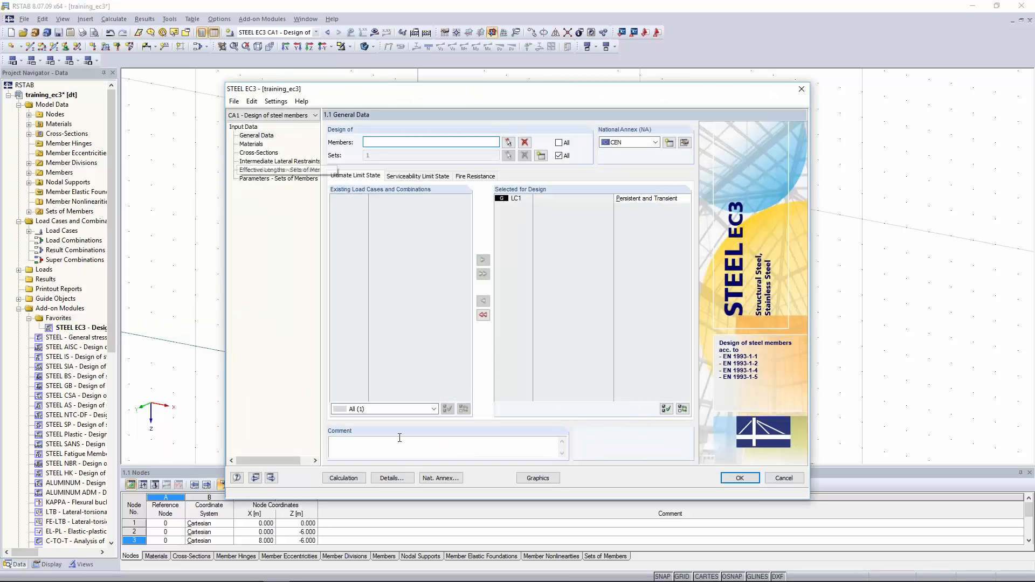
{"action": "left_click", "coordinate": [400, 478]}
{"action": "left_click", "coordinate": [411, 130]}
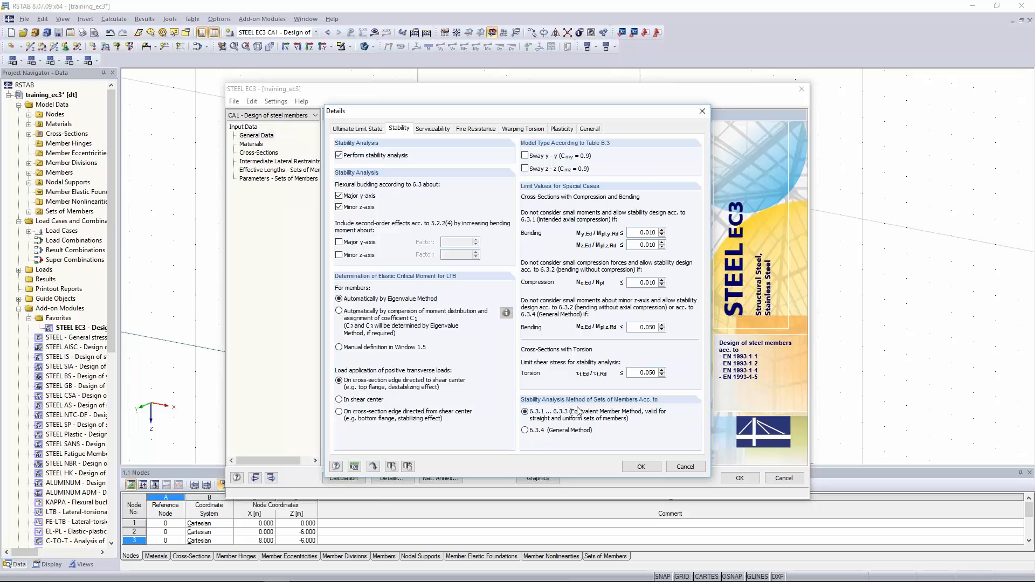
{"action": "left_click", "coordinate": [544, 431]}
{"action": "left_click", "coordinate": [642, 467]}
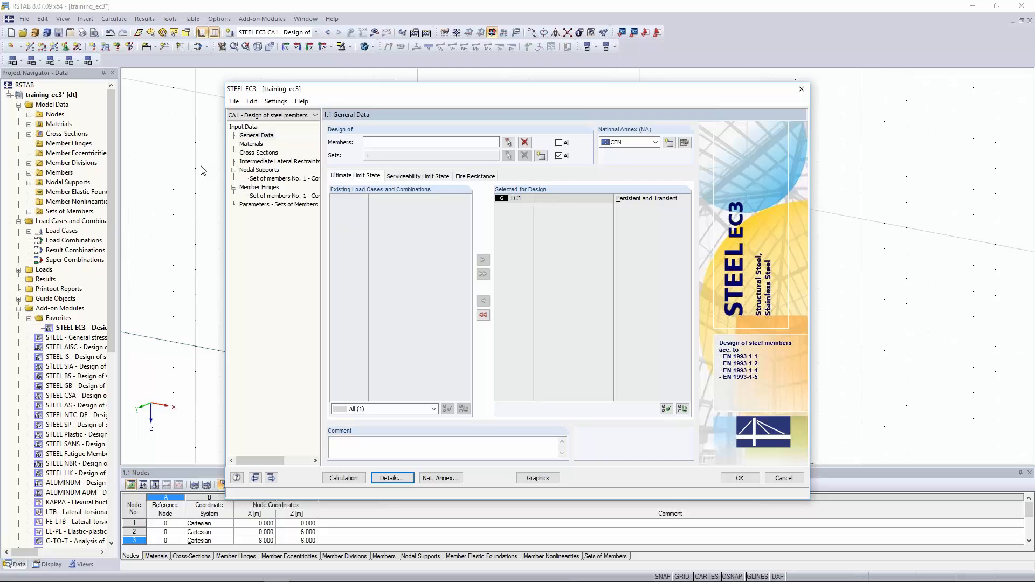
Step: Examine the lateral supports and the rotational and warping restraints at nodes 2 and 4 of the continuous members set
{"action": "left_click", "coordinate": [264, 179]}
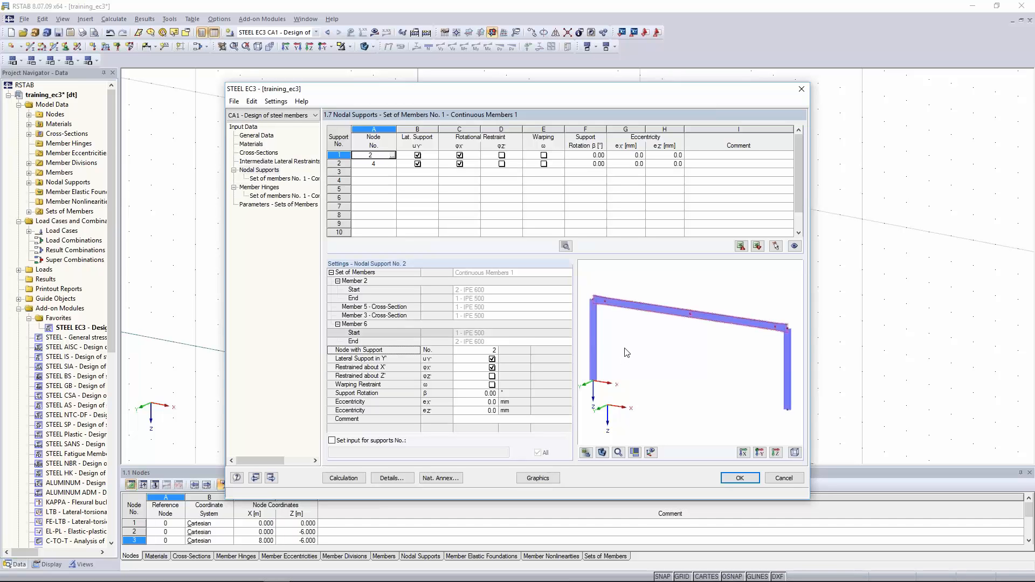
{"action": "left_click", "coordinate": [653, 456]}
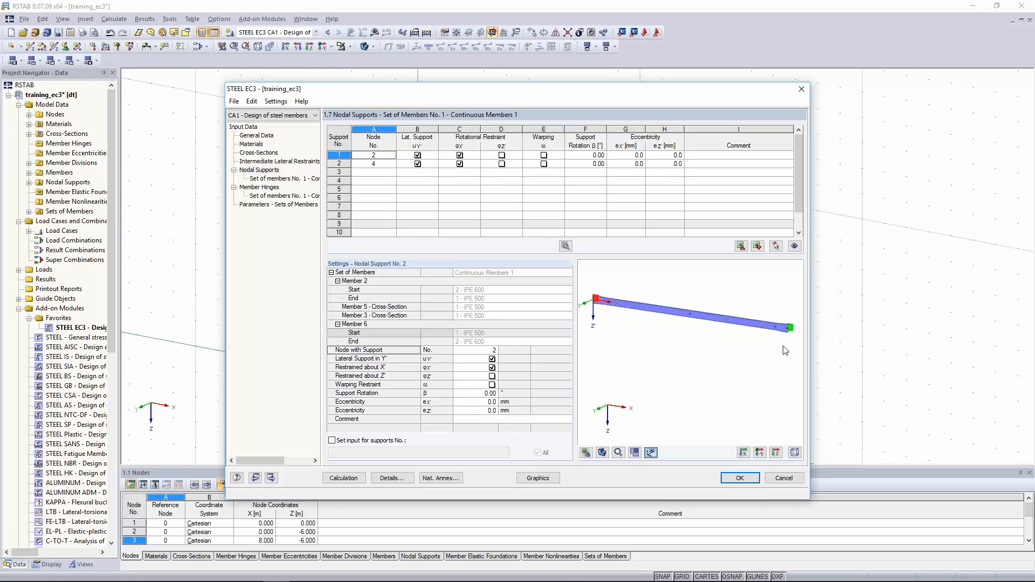
{"action": "scroll", "coordinate": [607, 292], "scroll_direction": "up", "scroll_amount": 5}
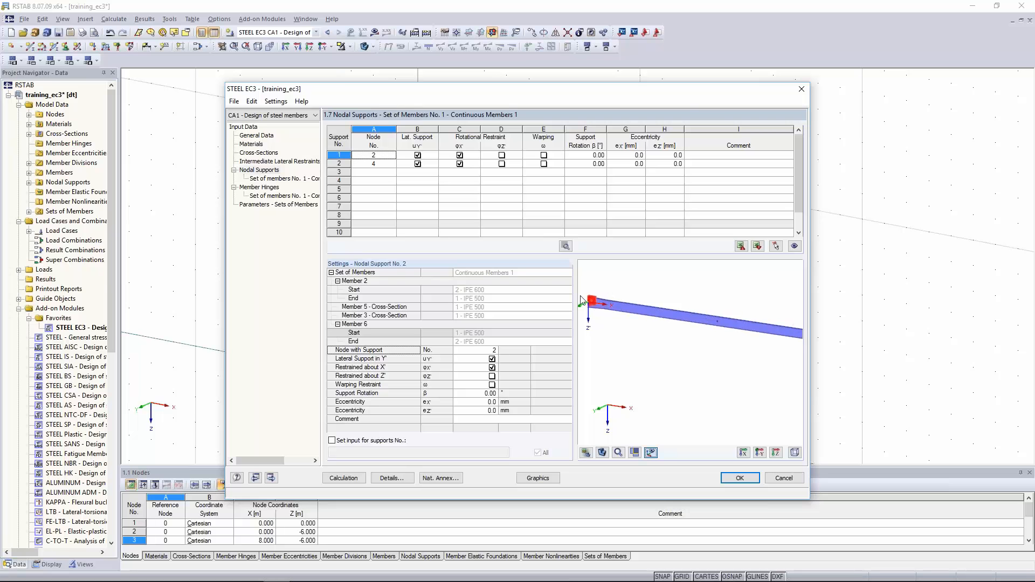
{"action": "left_click_drag", "start_coordinate": [418, 156], "coordinate": [456, 165]}
{"action": "left_click_drag", "start_coordinate": [558, 160], "coordinate": [434, 167]}
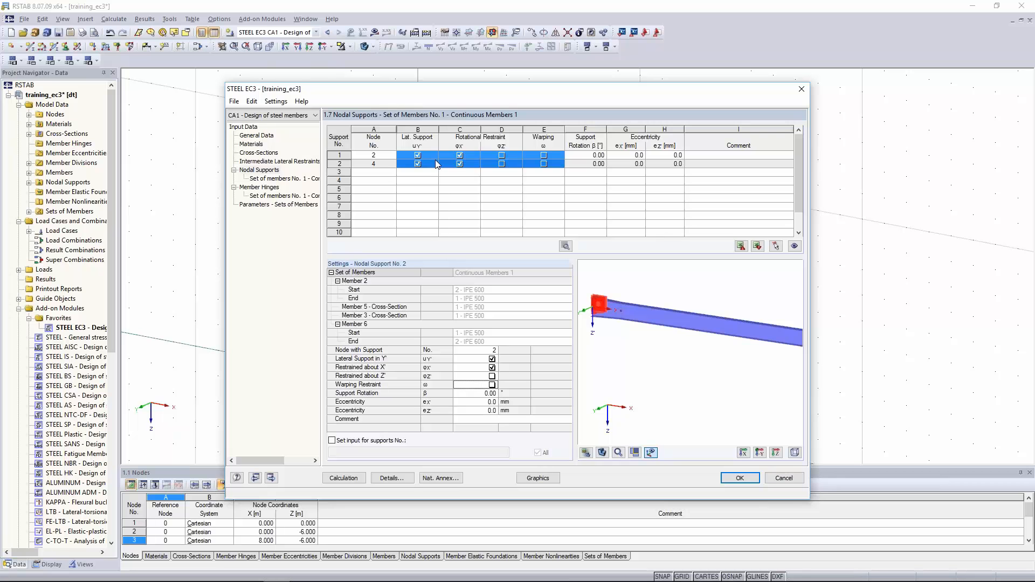
{"action": "left_click", "coordinate": [431, 156]}
{"action": "left_click_drag", "start_coordinate": [430, 157], "coordinate": [462, 164]}
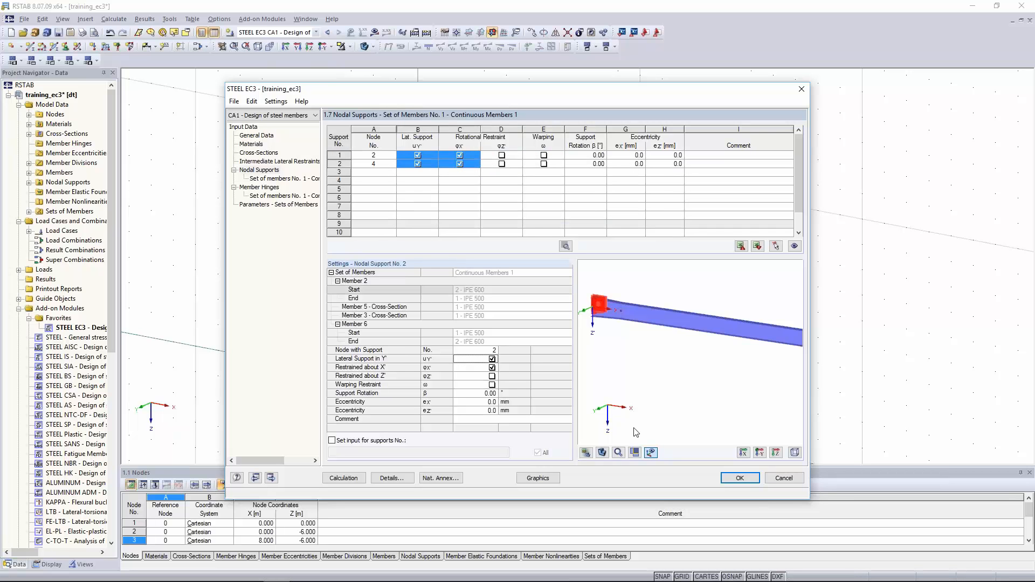
Step: Inspect the support symbols at both tapered beam ends in the graphic, comparing the whole frame with the isolated set of members
{"action": "left_click", "coordinate": [651, 457]}
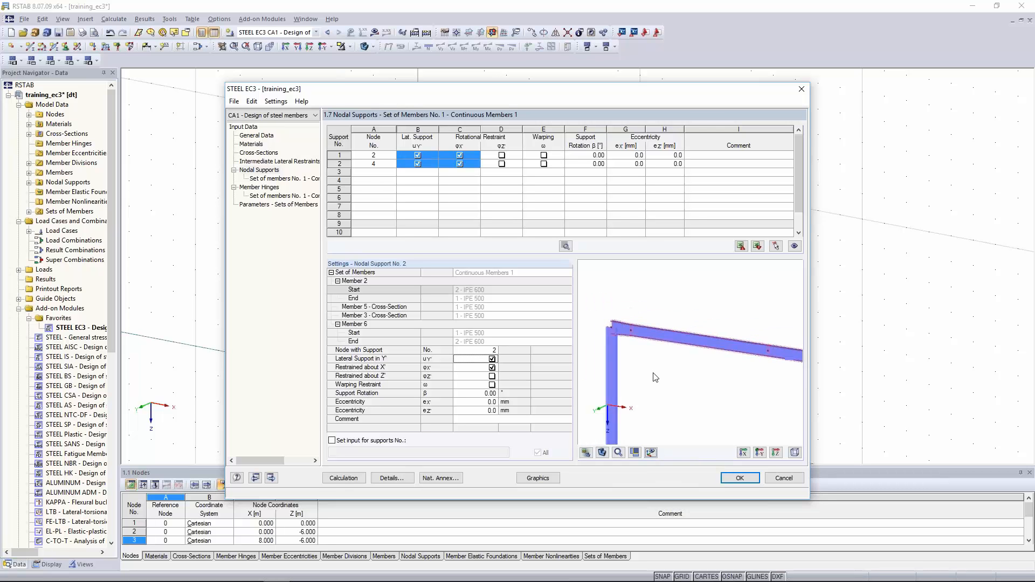
{"action": "scroll", "coordinate": [627, 314], "scroll_direction": "down", "scroll_amount": 1}
{"action": "middle_click_drag", "start_coordinate": [626, 326], "coordinate": [662, 340]}
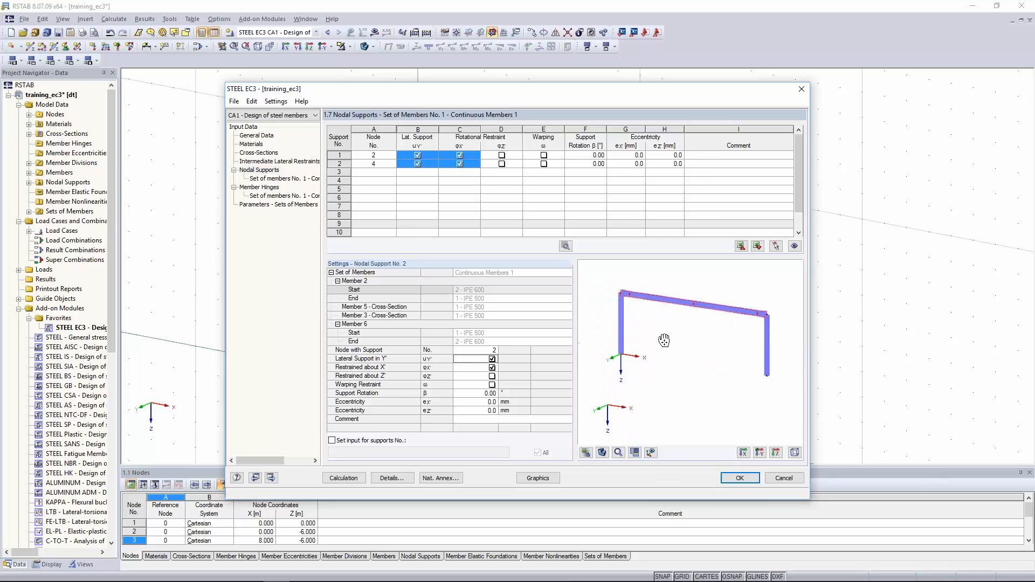
{"action": "left_click", "coordinate": [651, 453]}
{"action": "scroll", "coordinate": [623, 293], "scroll_direction": "up", "scroll_amount": 3}
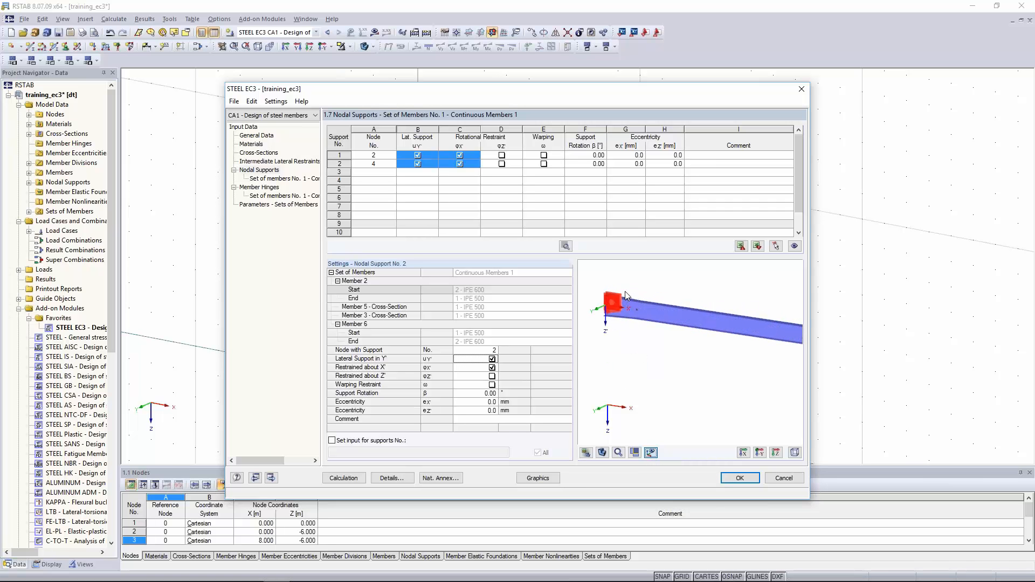
{"action": "scroll", "coordinate": [649, 279], "scroll_direction": "up", "scroll_amount": 3}
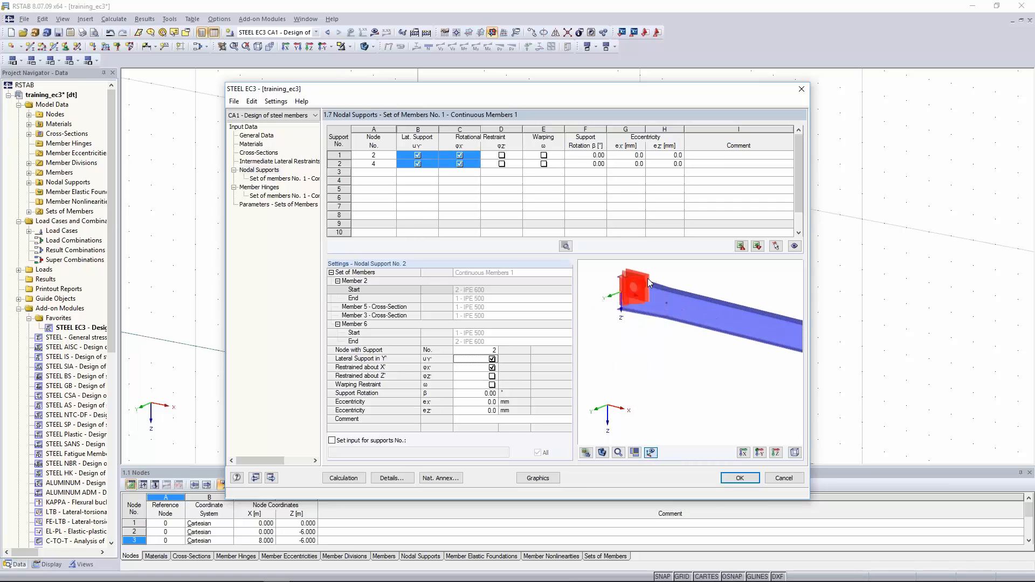
{"action": "key", "text": "Down"}
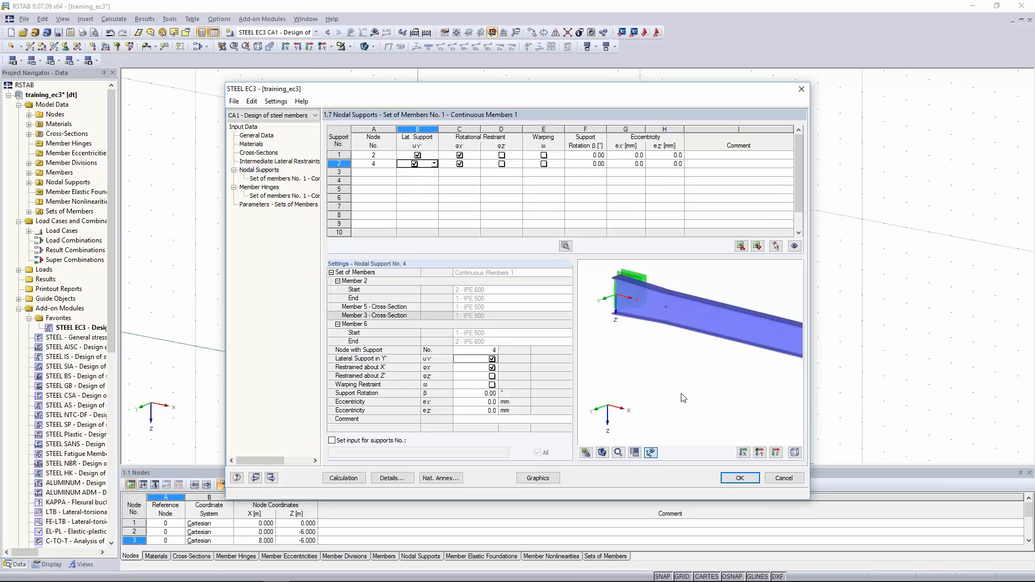
{"action": "scroll", "coordinate": [640, 341], "scroll_direction": "down", "scroll_amount": 4}
{"action": "middle_click_drag", "start_coordinate": [685, 352], "coordinate": [676, 339]}
{"action": "scroll", "coordinate": [753, 317], "scroll_direction": "up", "scroll_amount": 3}
{"action": "key", "text": "Up"}
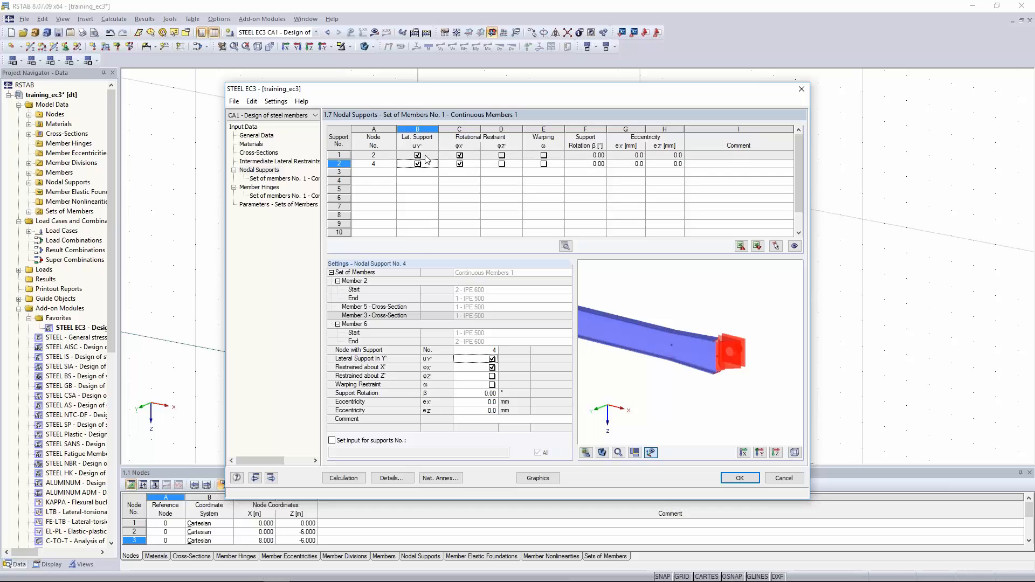
{"action": "key", "text": "Down"}
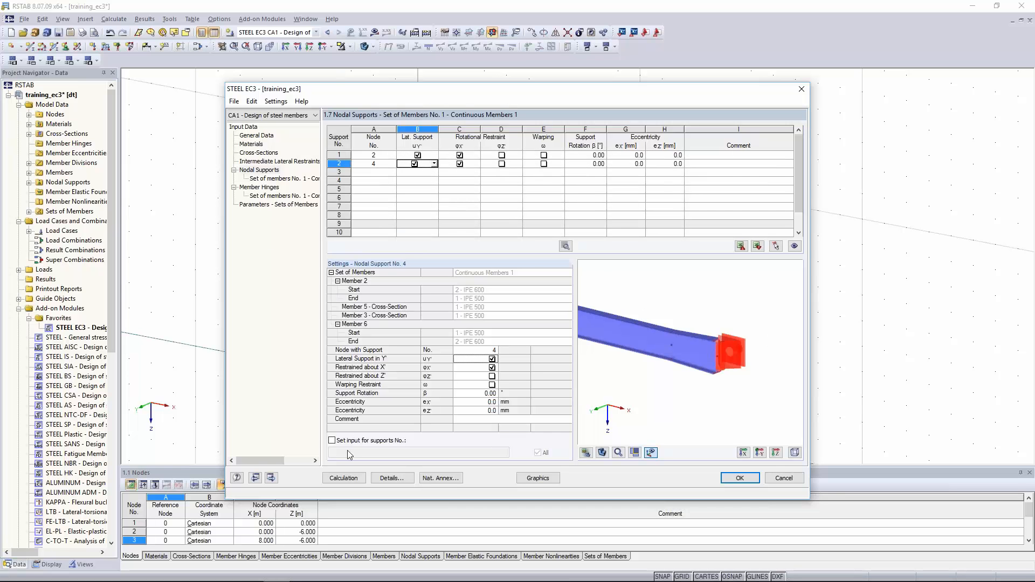
Step: Calculate the design and examine LC1's stability check and design ratio details according to the General Method
{"action": "left_click", "coordinate": [351, 477]}
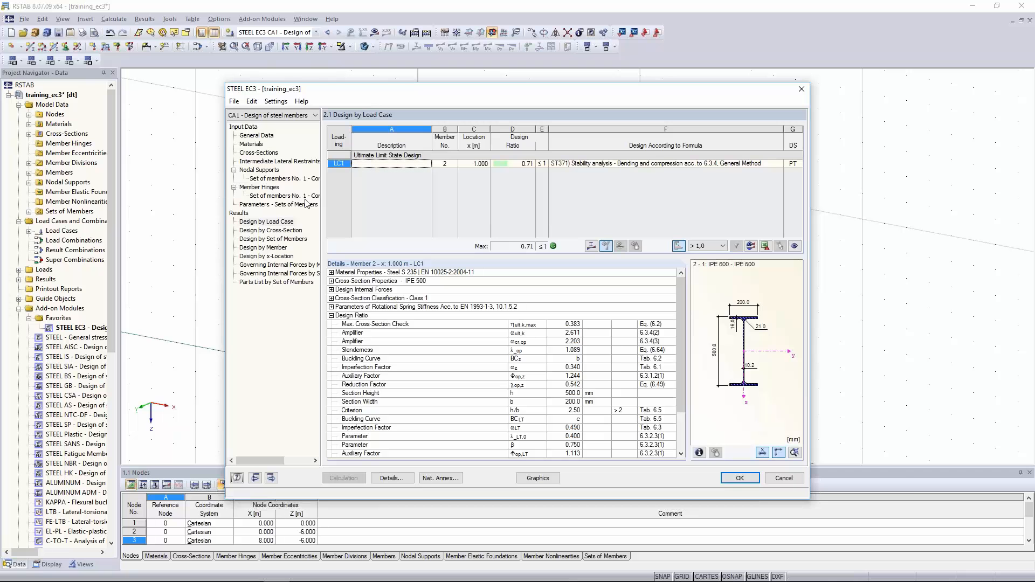
{"action": "left_click_drag", "start_coordinate": [376, 94], "coordinate": [410, 89]}
{"action": "left_click", "coordinate": [597, 164]}
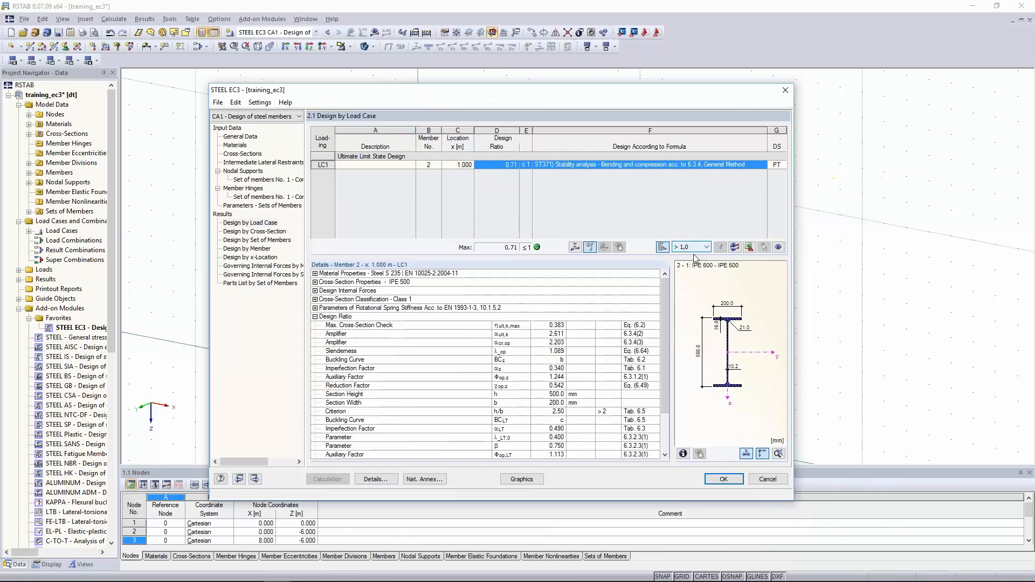
{"action": "left_click_drag", "start_coordinate": [666, 294], "coordinate": [667, 321]}
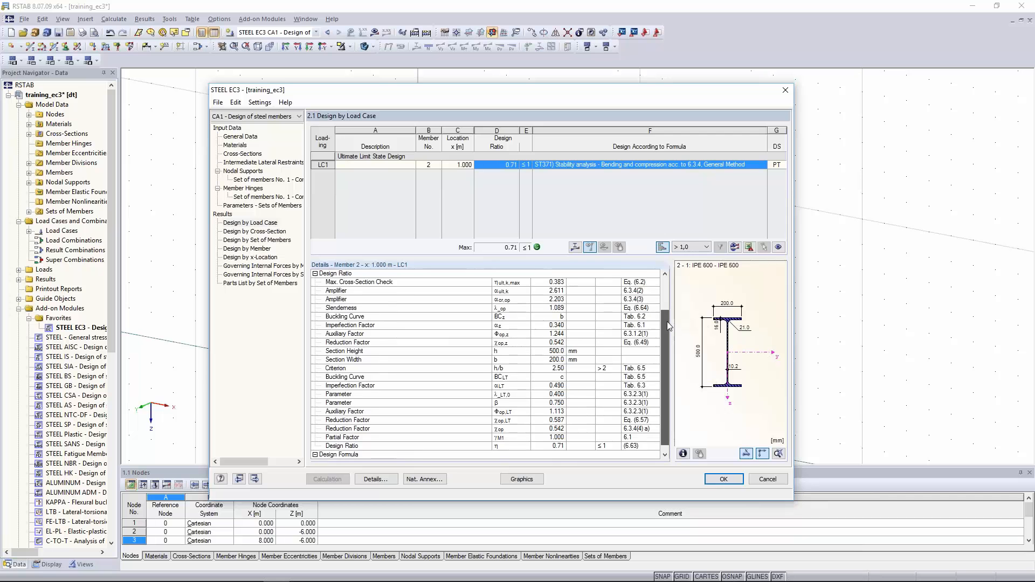
Step: View the mode shape for LC1's governing stability check and return to the design ratio details
{"action": "left_click", "coordinate": [575, 247]}
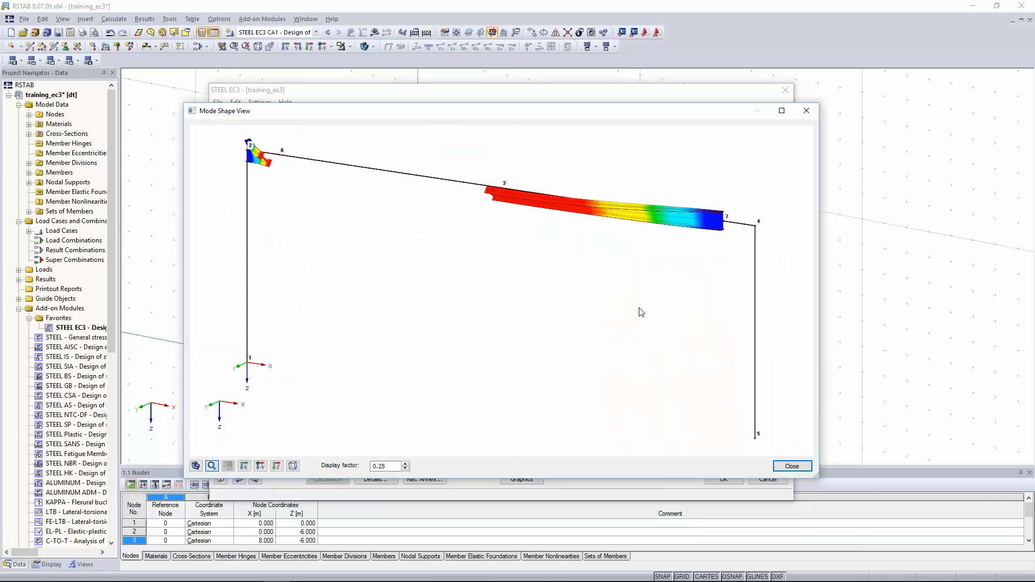
{"action": "left_click", "coordinate": [806, 469]}
{"action": "scroll", "coordinate": [570, 298], "scroll_direction": "up", "scroll_amount": 2}
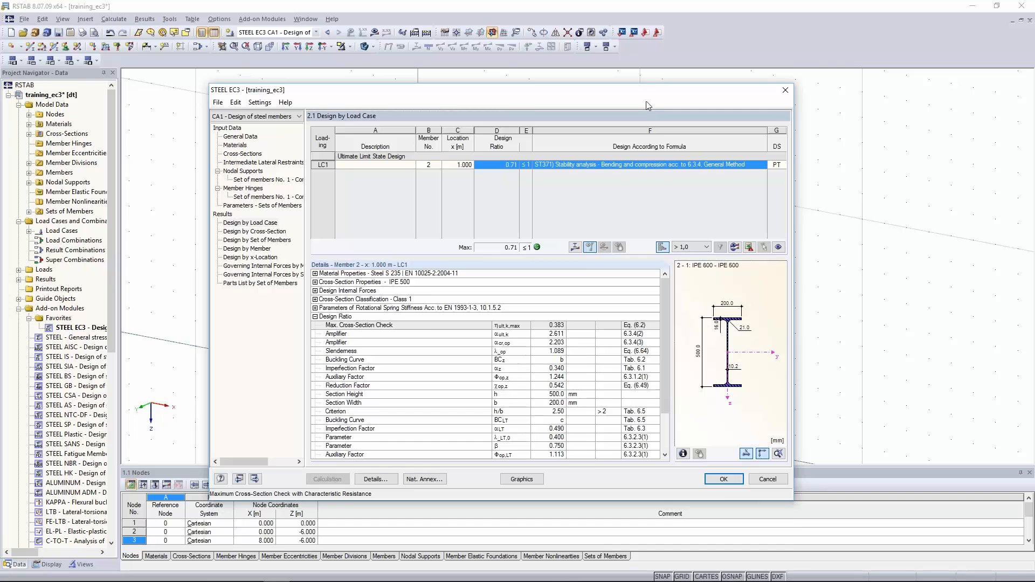
Step: Accept and close STEEL EC3, and display the LC1 loads on the frame, selecting the beam's middle node
{"action": "left_click_drag", "start_coordinate": [648, 90], "coordinate": [633, 292]}
{"action": "left_click_drag", "start_coordinate": [727, 292], "coordinate": [730, 130]}
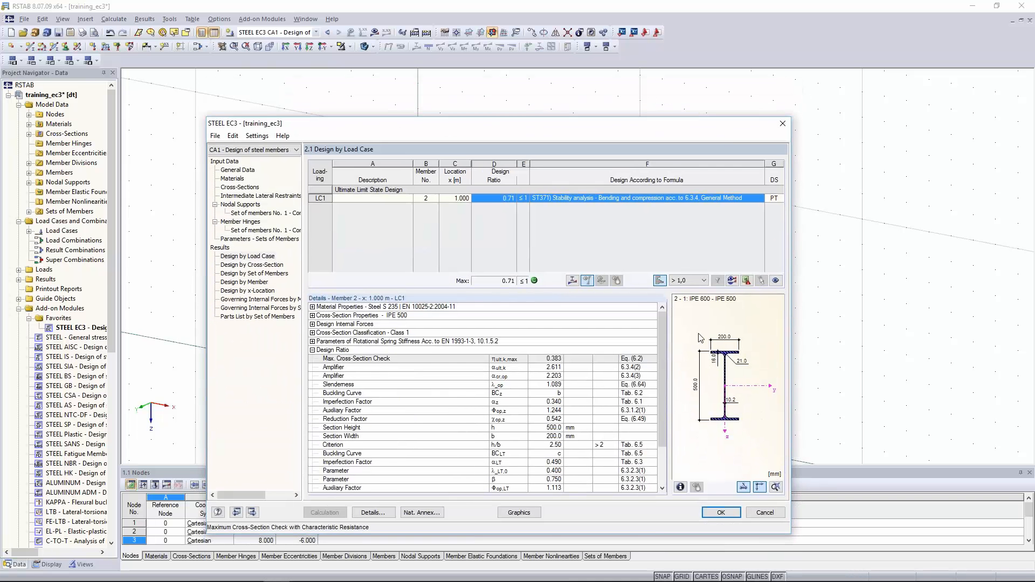
{"action": "left_click", "coordinate": [720, 513]}
{"action": "scroll", "coordinate": [593, 297], "scroll_direction": "down", "scroll_amount": 1}
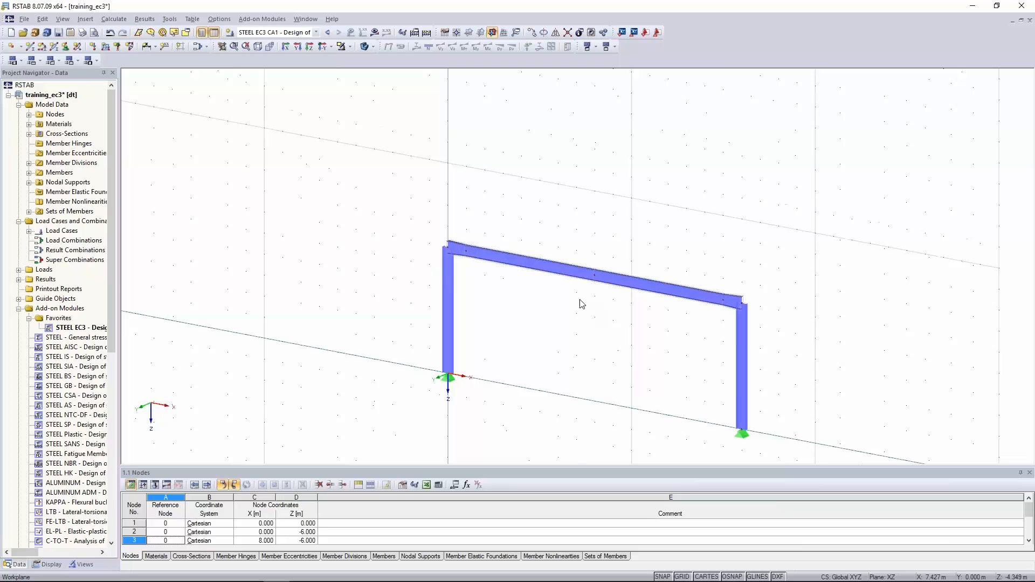
{"action": "left_click", "coordinate": [316, 32]}
{"action": "left_click", "coordinate": [345, 45]}
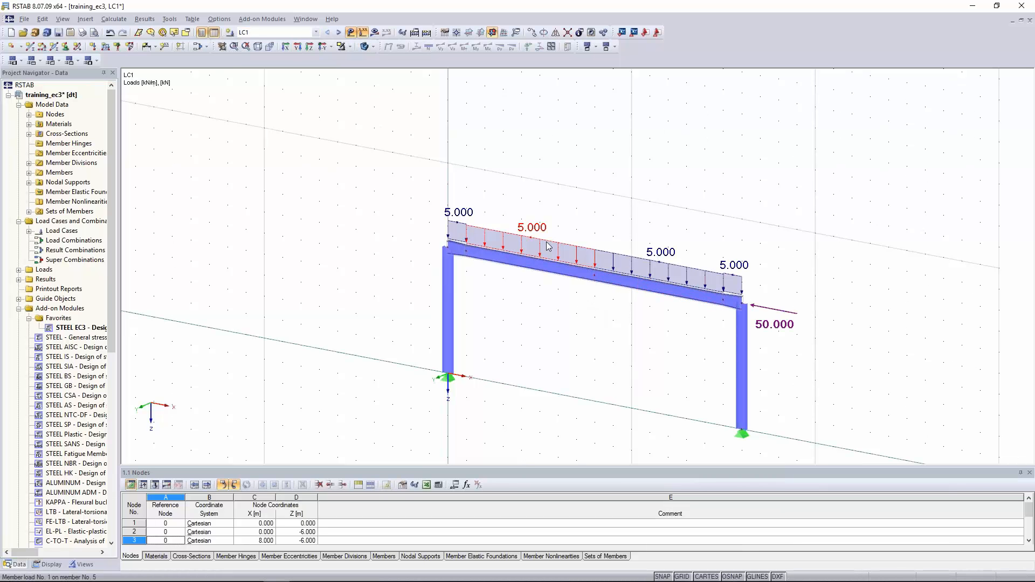
{"action": "left_click", "coordinate": [594, 277]}
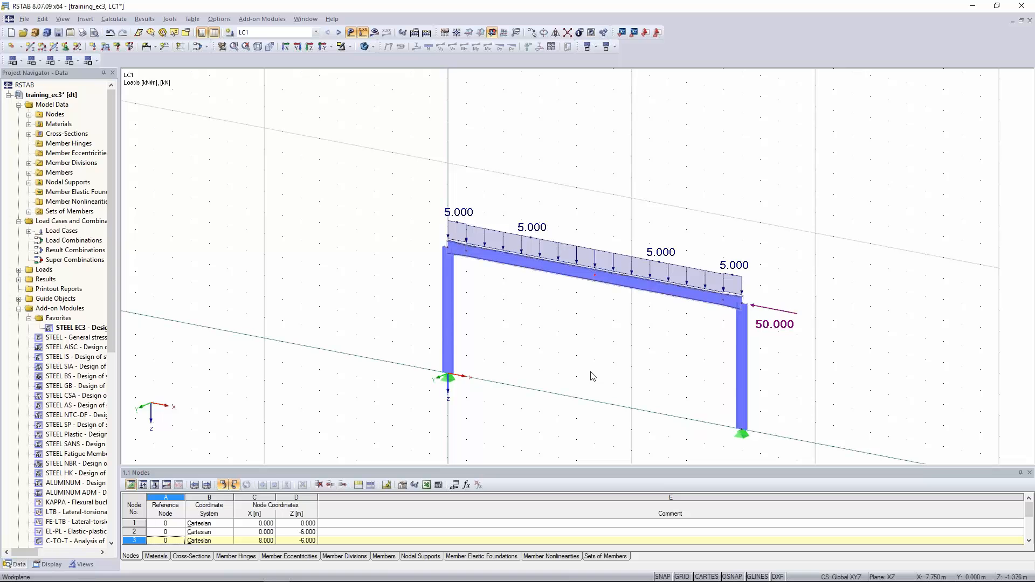
Step: Change the model type of training_ec3 from 2D to 3D in the model's general data
{"action": "right_click", "coordinate": [69, 98]}
{"action": "left_click", "coordinate": [87, 105]}
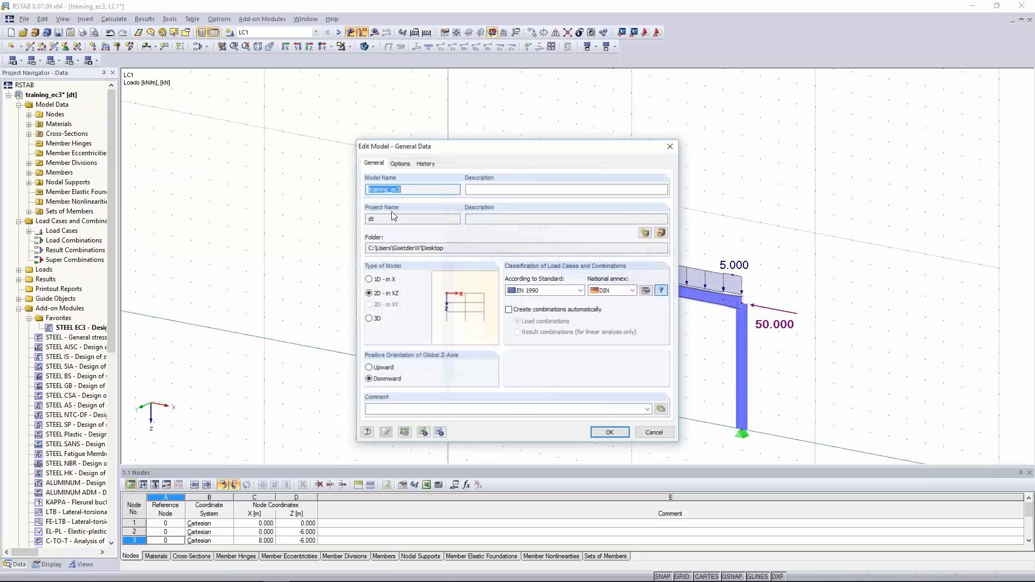
{"action": "left_click", "coordinate": [370, 320]}
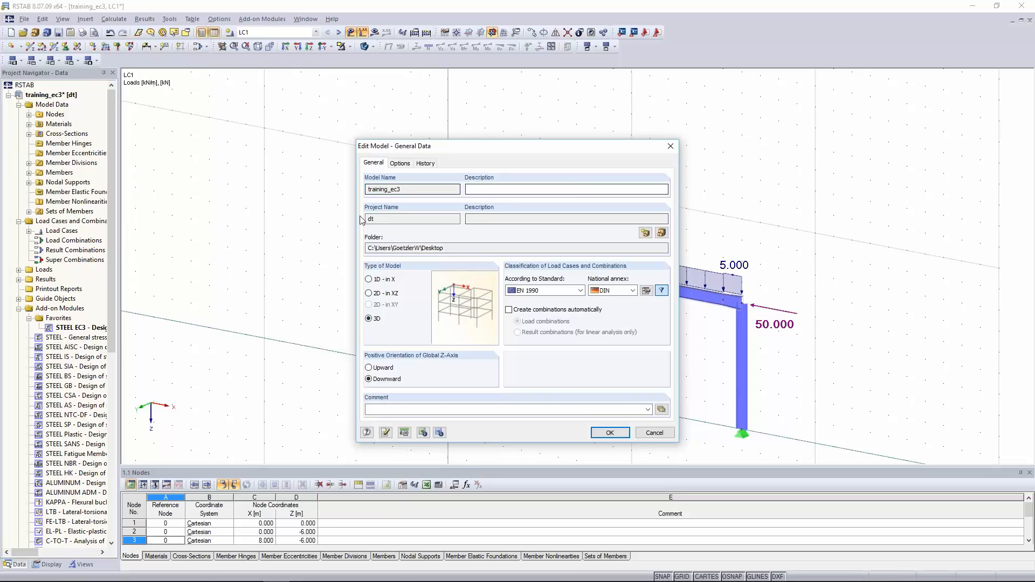
{"action": "left_click", "coordinate": [604, 434]}
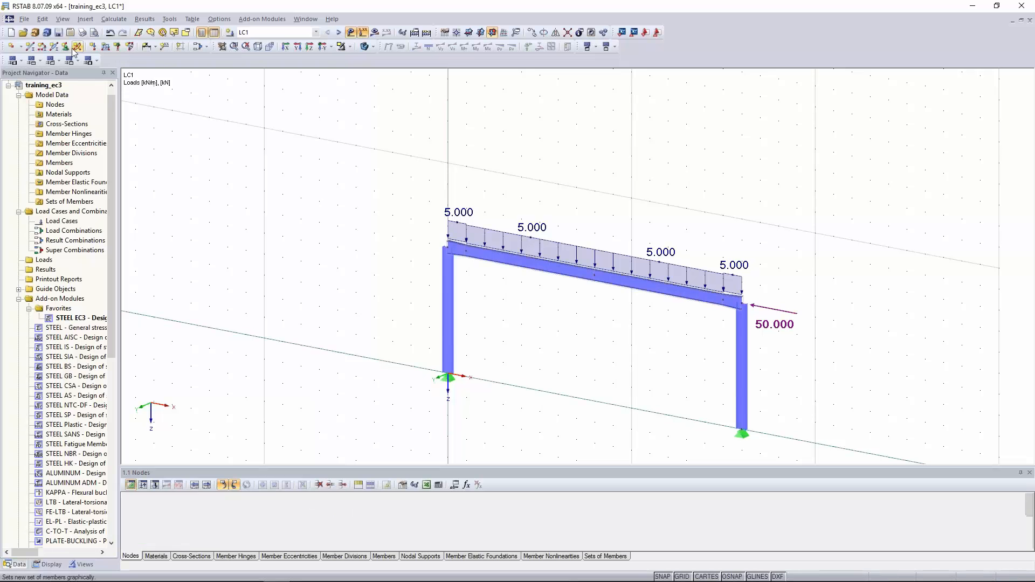
Step: Define a new nodal support type that restrains only displacement in Y, releasing X, Z and the rotation about Z
{"action": "left_click", "coordinate": [65, 45]}
{"action": "left_click", "coordinate": [502, 217]}
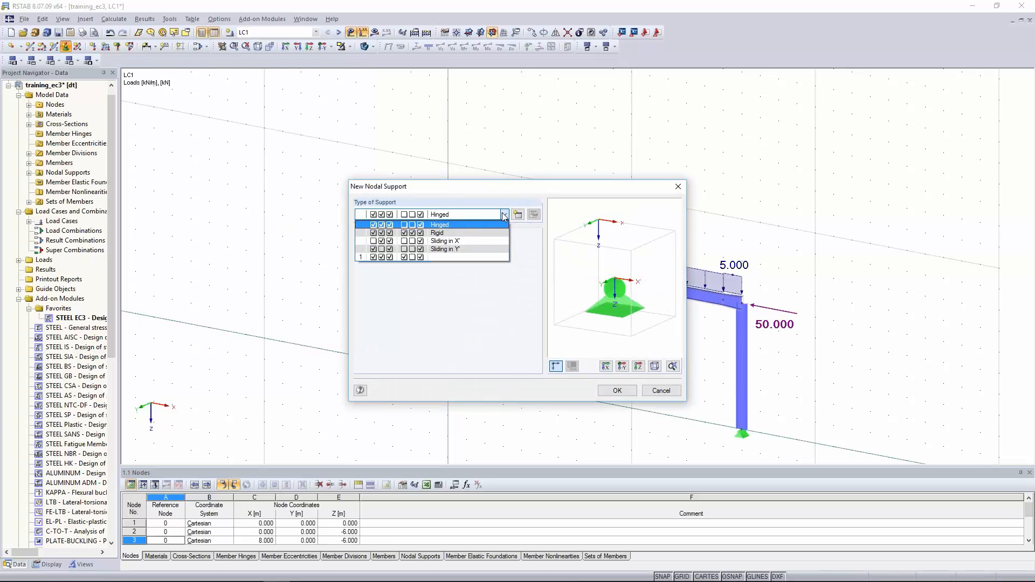
{"action": "left_click", "coordinate": [503, 217]}
{"action": "left_click", "coordinate": [518, 214]}
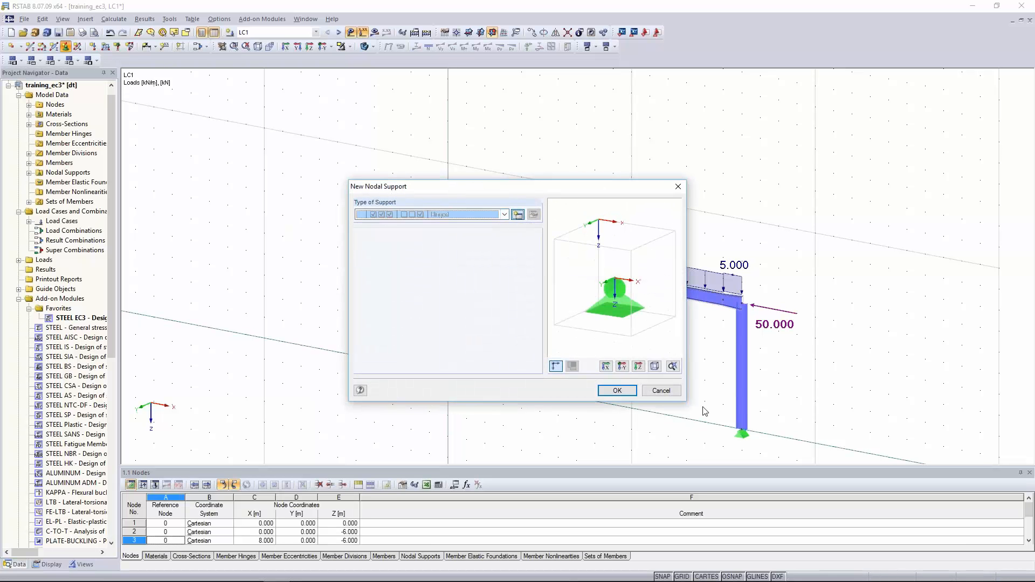
{"action": "left_click", "coordinate": [368, 301]}
{"action": "left_click", "coordinate": [368, 325]}
{"action": "left_click", "coordinate": [368, 377]}
{"action": "left_click", "coordinate": [609, 450]}
{"action": "left_click", "coordinate": [618, 391]}
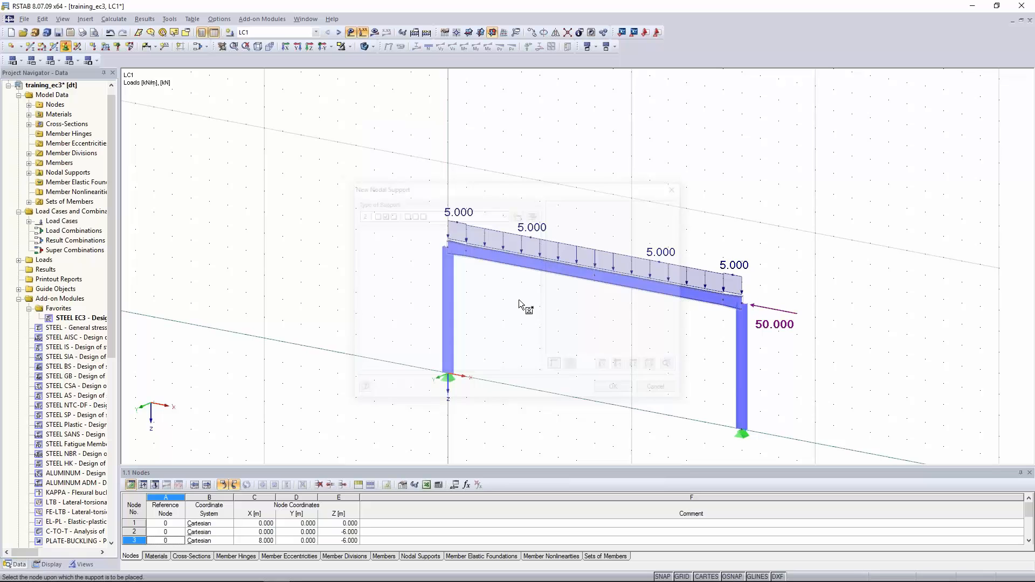
Step: Place the new lateral support on the nodes at both ends of the tapered beam
{"action": "left_click", "coordinate": [452, 255]}
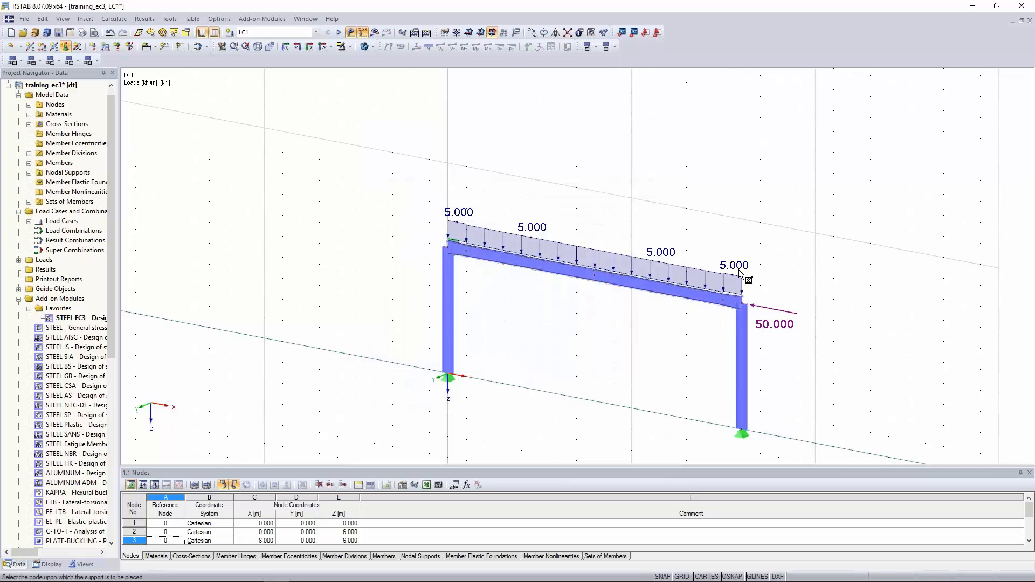
{"action": "left_click", "coordinate": [763, 327]}
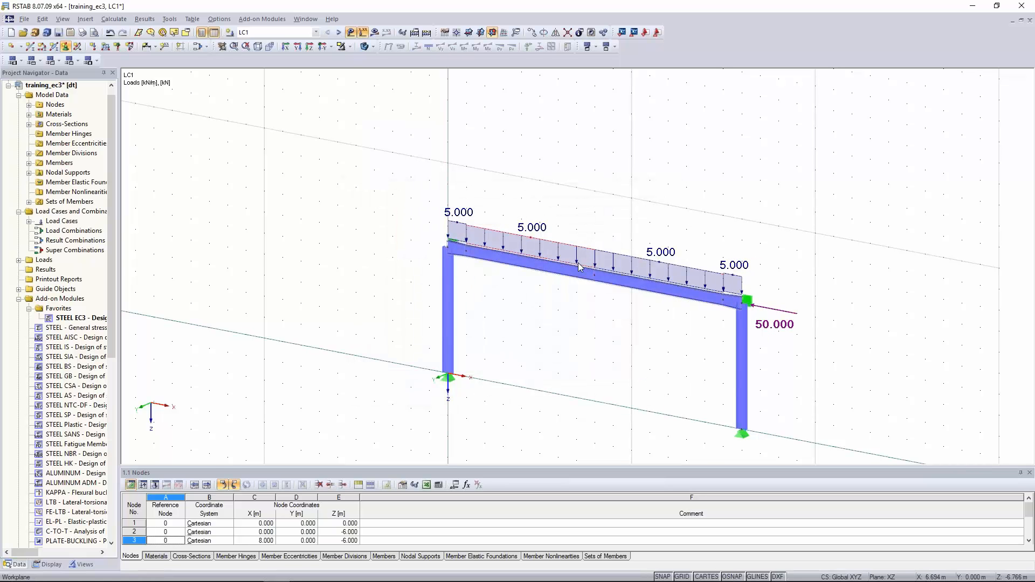
{"action": "key", "text": "Escape"}
Step: Apply a nodal load PY of 10 kN at the beam's middle node in LC1
{"action": "left_click", "coordinate": [92, 46]}
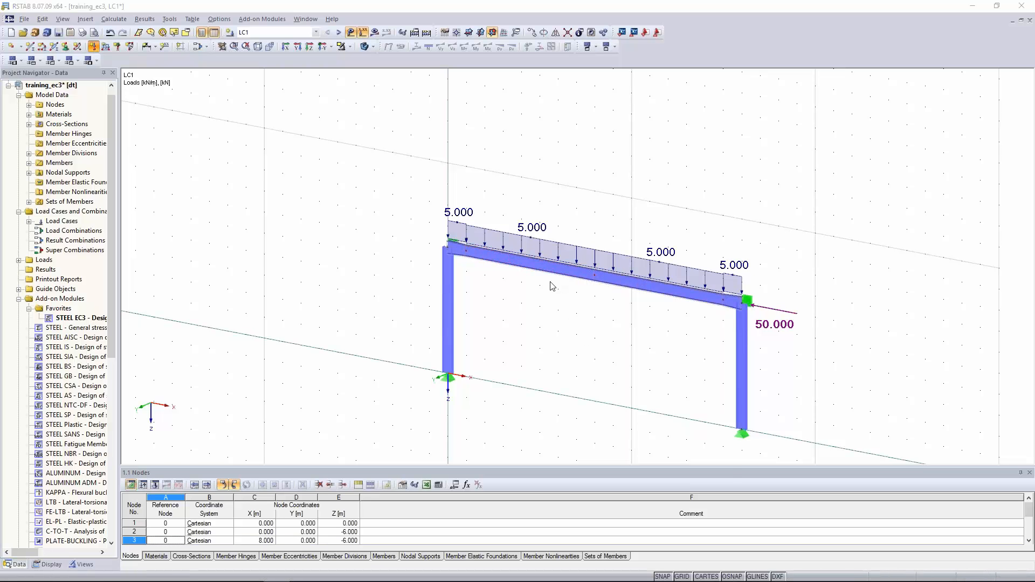
{"action": "left_click_drag", "start_coordinate": [345, 250], "coordinate": [359, 252]}
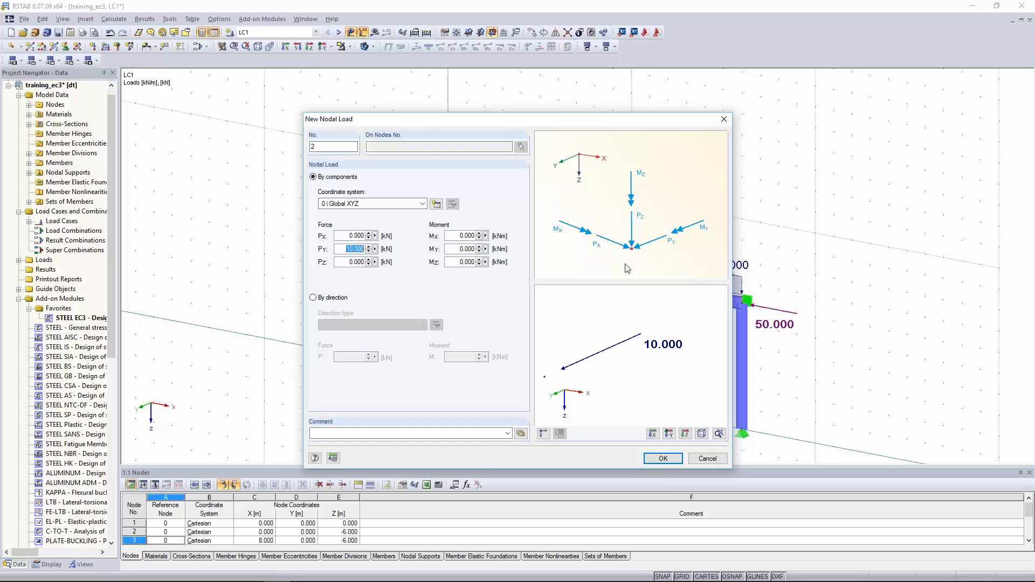
{"action": "left_click", "coordinate": [663, 458]}
{"action": "left_click", "coordinate": [599, 280]}
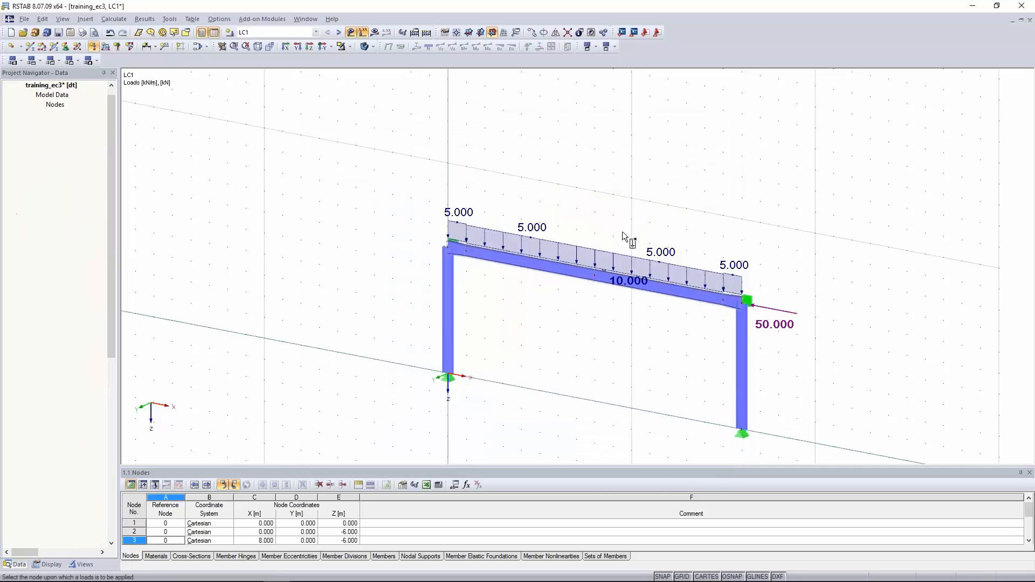
{"action": "key", "text": "Escape"}
{"action": "middle_click_drag", "start_coordinate": [717, 212], "coordinate": [512, 232], "text": "ctrl"}
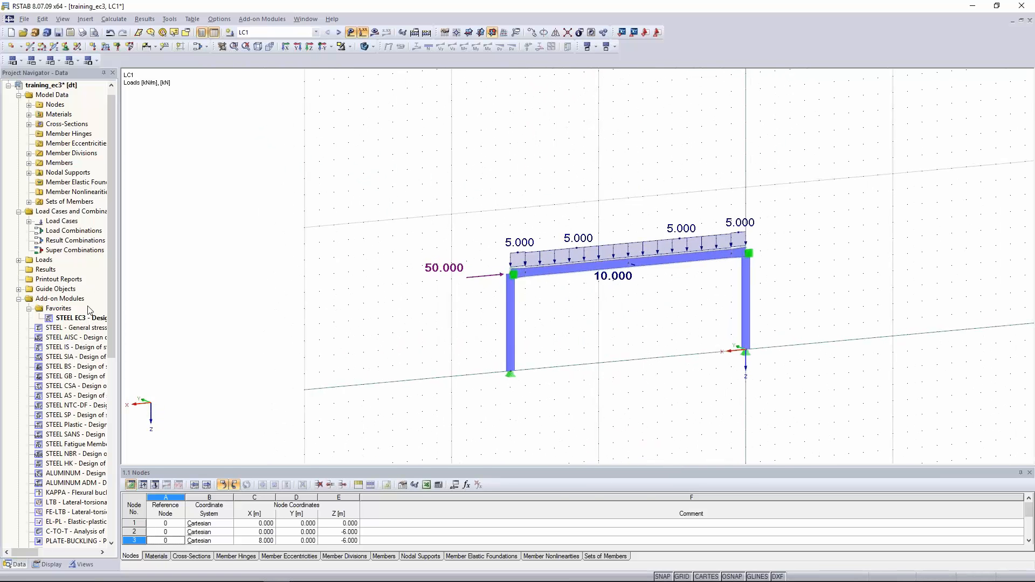
Step: Review the nodal supports of set of members No. 1 in STEEL EC3, then calculate the design and examine LC1's result
{"action": "double_click", "coordinate": [76, 318]}
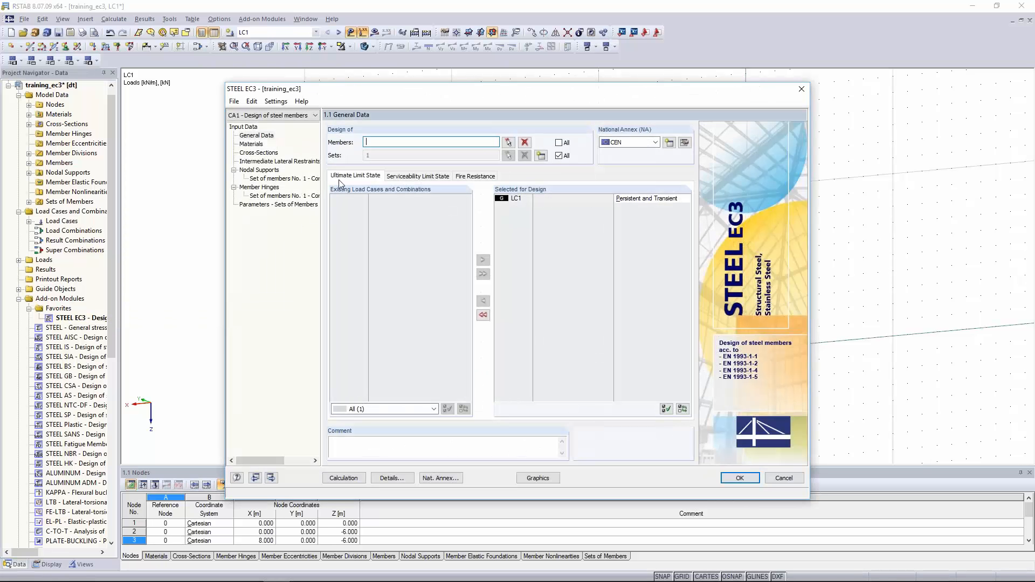
{"action": "left_click", "coordinate": [284, 178]}
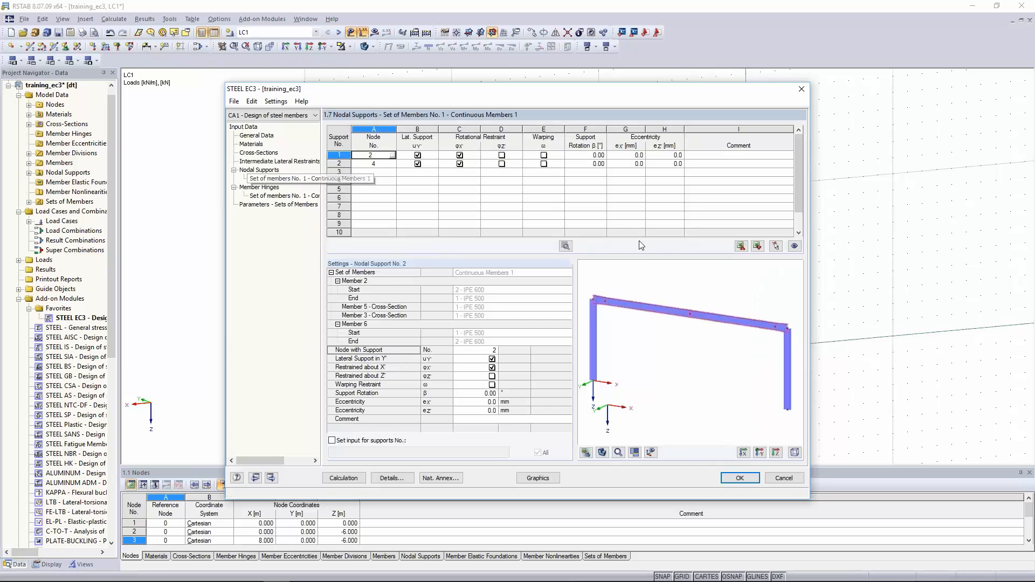
{"action": "left_click", "coordinate": [343, 477]}
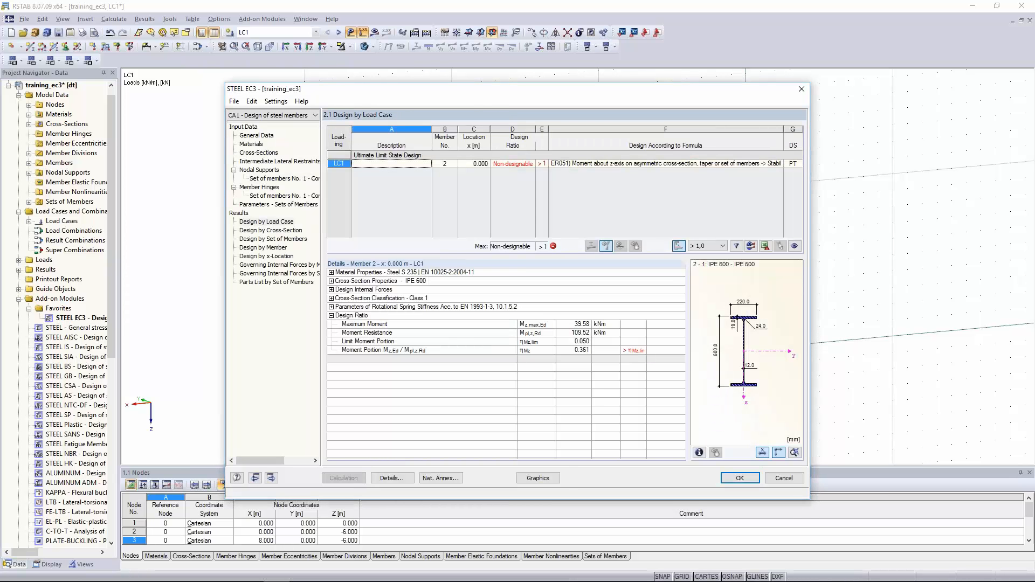
{"action": "left_click_drag", "start_coordinate": [570, 164], "coordinate": [531, 166]}
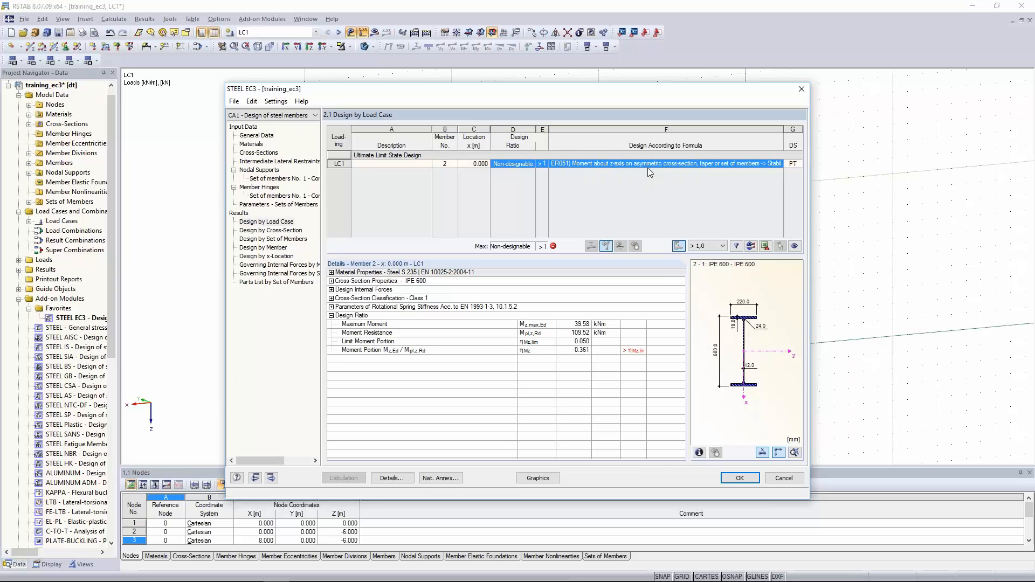
Step: Review the stability analysis method and the limit values for special cases in the design details
{"action": "left_click", "coordinate": [392, 478]}
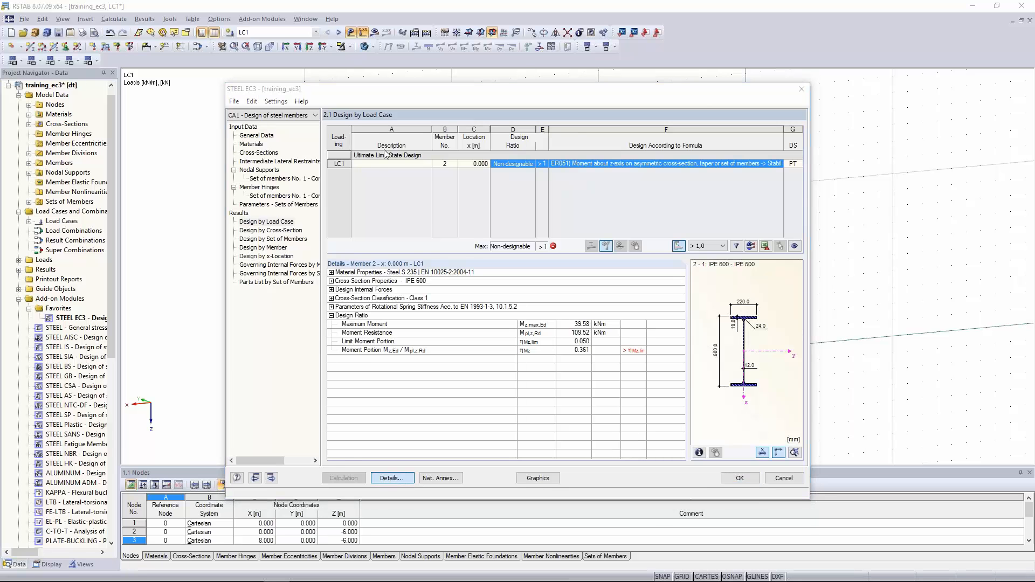
{"action": "left_click", "coordinate": [399, 128]}
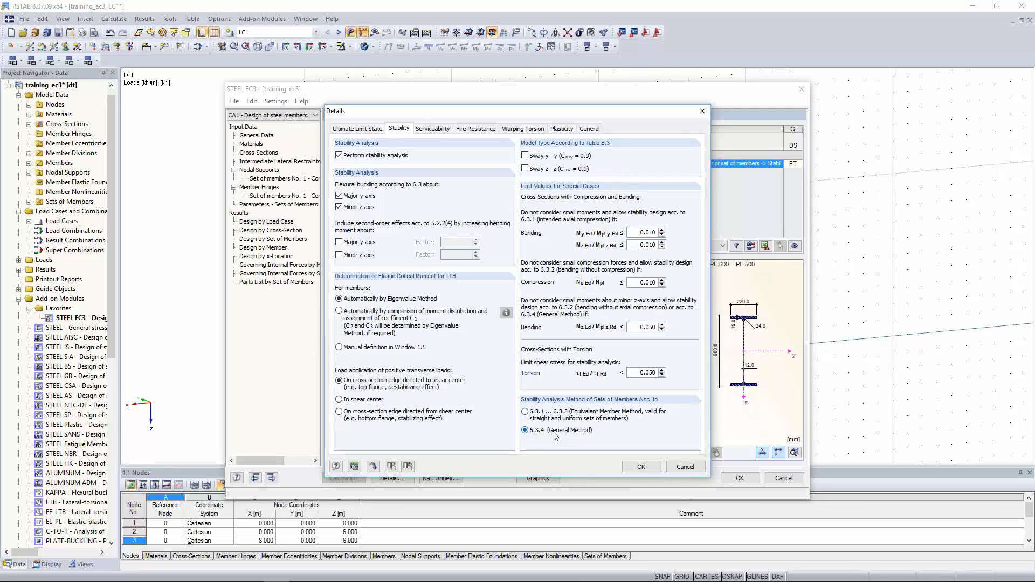
{"action": "left_click_drag", "start_coordinate": [674, 121], "coordinate": [549, 191]}
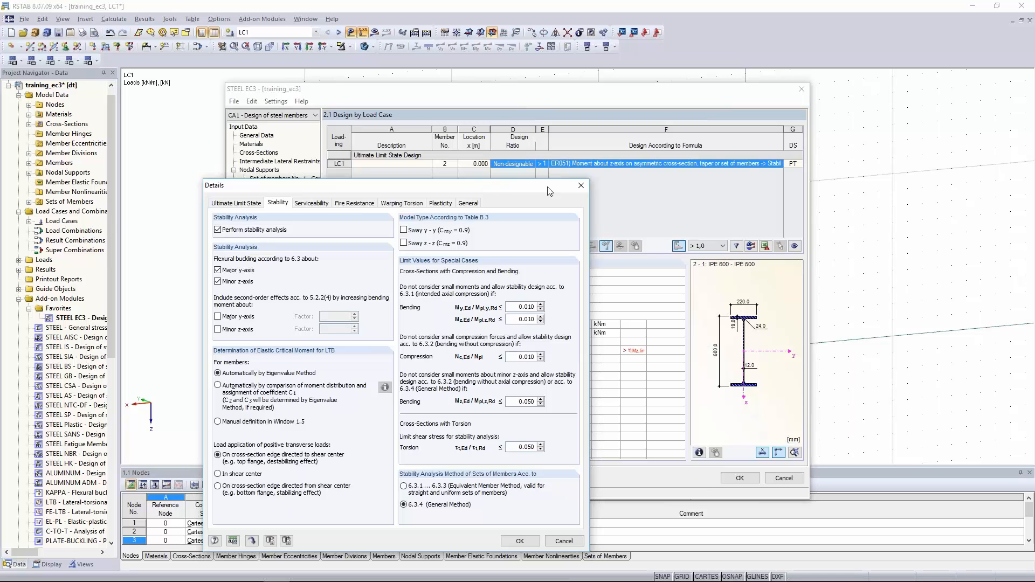
{"action": "left_click", "coordinate": [581, 186]}
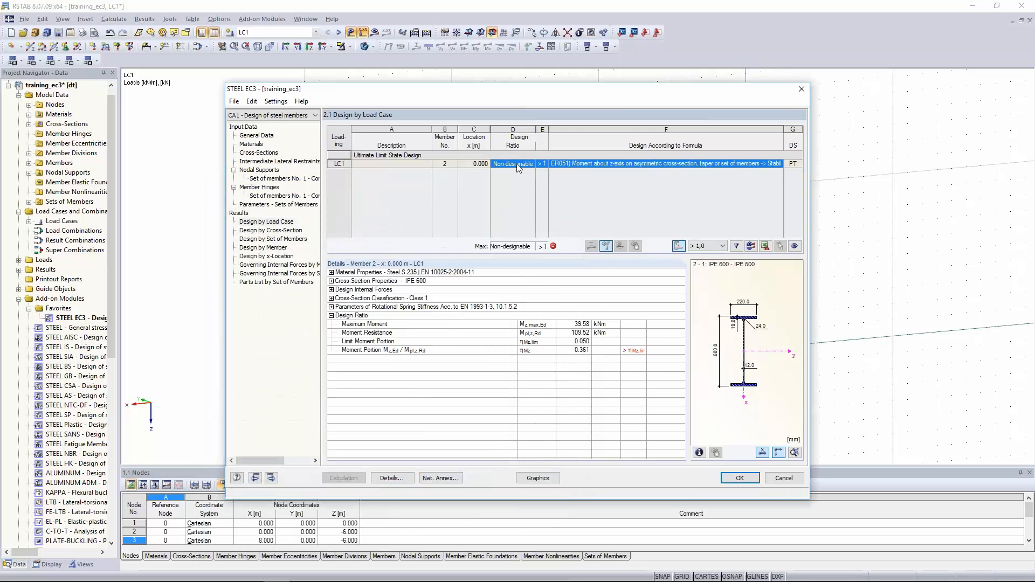
Step: Examine the minor-axis maximum moment, moment resistance and moment portion in LC1's design ratio details
{"action": "left_click_drag", "start_coordinate": [459, 92], "coordinate": [471, 122]}
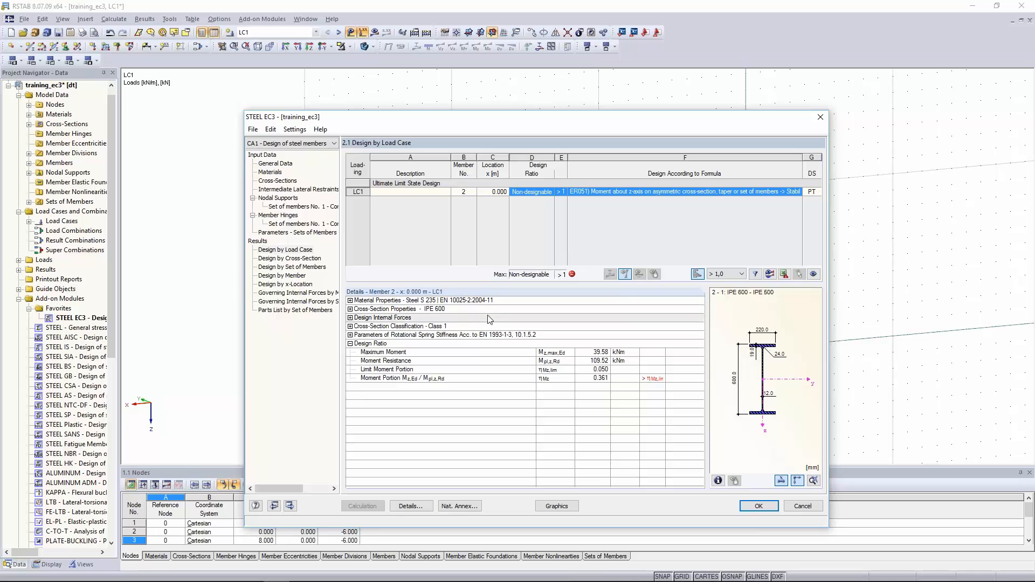
{"action": "left_click_drag", "start_coordinate": [599, 353], "coordinate": [566, 383]}
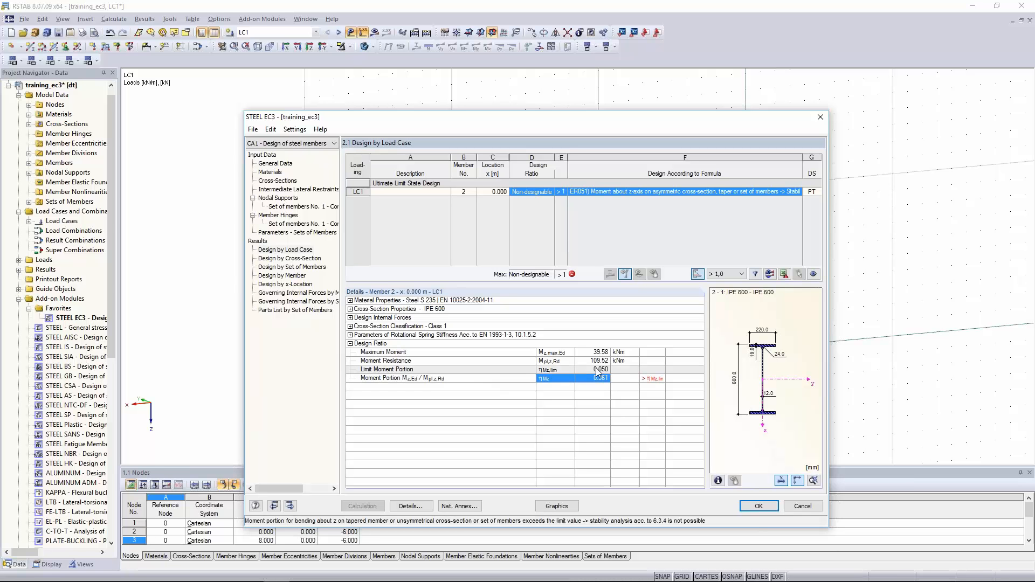
{"action": "left_click", "coordinate": [562, 362]}
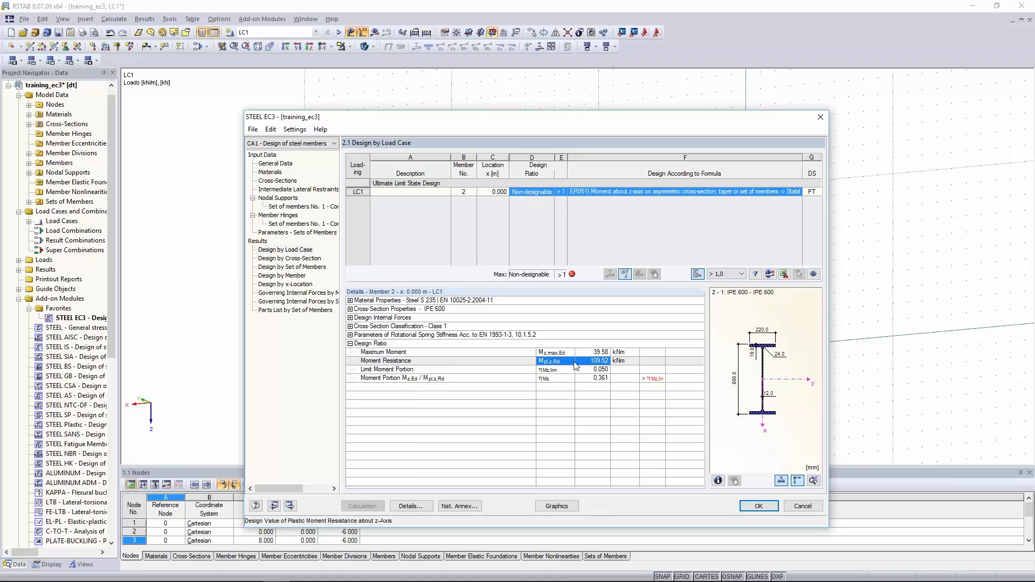
Step: Set the General Method bending limit Mz,Ed / Mpl,z,Rd to 0.1, and recalculate the design to compare the moment portion with the limit
{"action": "left_click", "coordinate": [429, 506]}
{"action": "left_click", "coordinate": [421, 157]}
{"action": "left_click", "coordinate": [678, 402]}
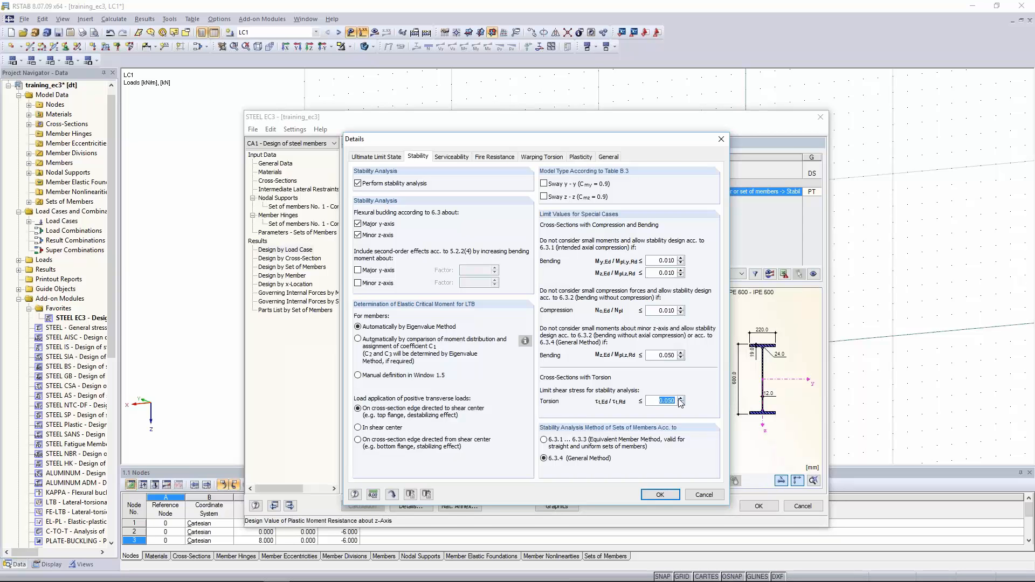
{"action": "left_click", "coordinate": [665, 355]}
{"action": "type", "text": ",1"}
{"action": "key", "text": "Return"}
{"action": "left_click", "coordinate": [364, 507]}
{"action": "left_click", "coordinate": [573, 379]}
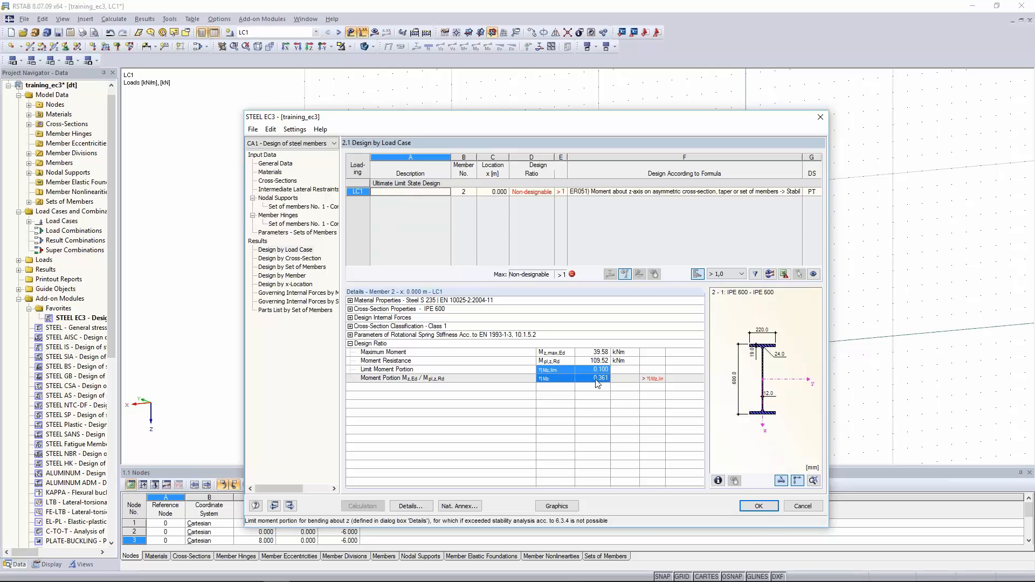
{"action": "left_click", "coordinate": [597, 379]}
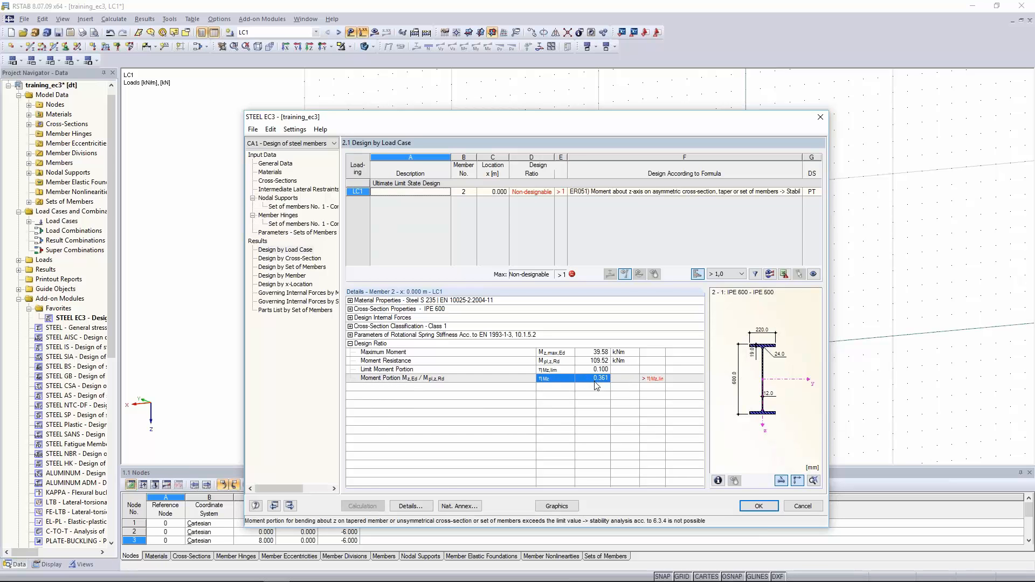
Step: Activate the warping analysis with 7 degrees of freedom for sets of members, using second-order analysis
{"action": "left_click", "coordinate": [422, 510]}
{"action": "left_click", "coordinate": [542, 157]}
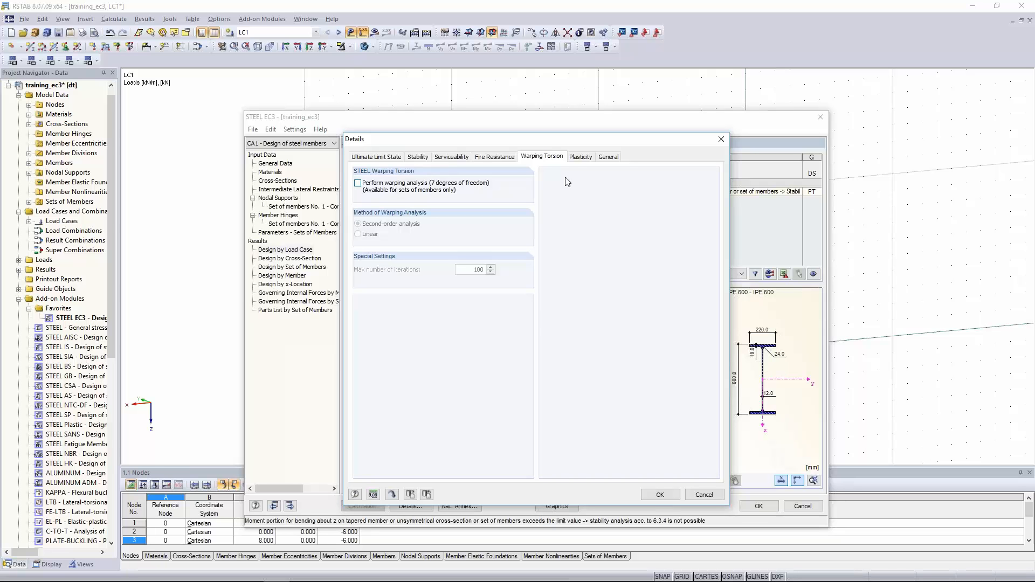
{"action": "left_click", "coordinate": [388, 184]}
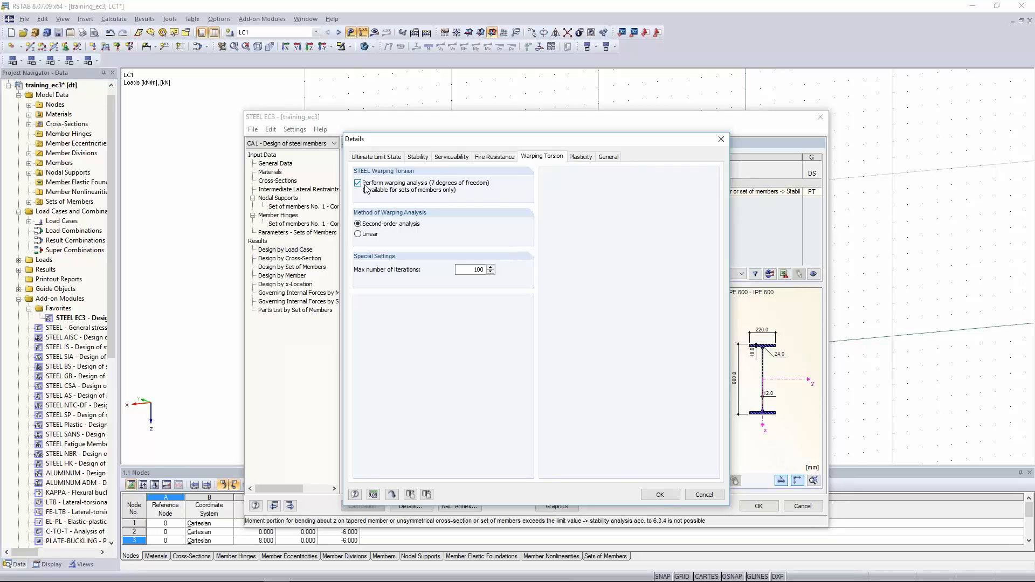
{"action": "left_click", "coordinate": [660, 495]}
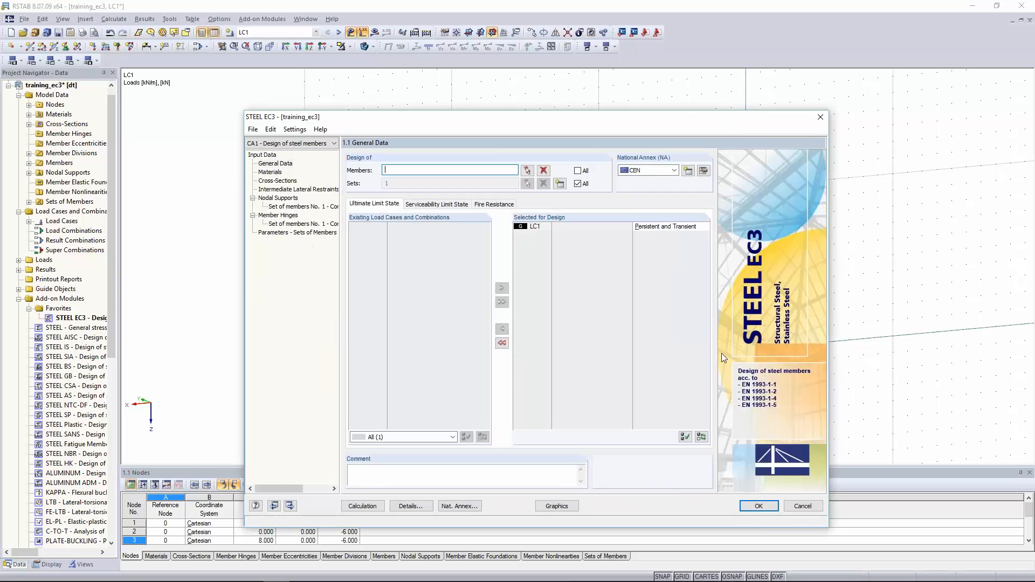
Step: Add supports in X' and Z' at node 4 of set of members No. 1, and review its restraints on the isolated beam
{"action": "left_click", "coordinate": [295, 207]}
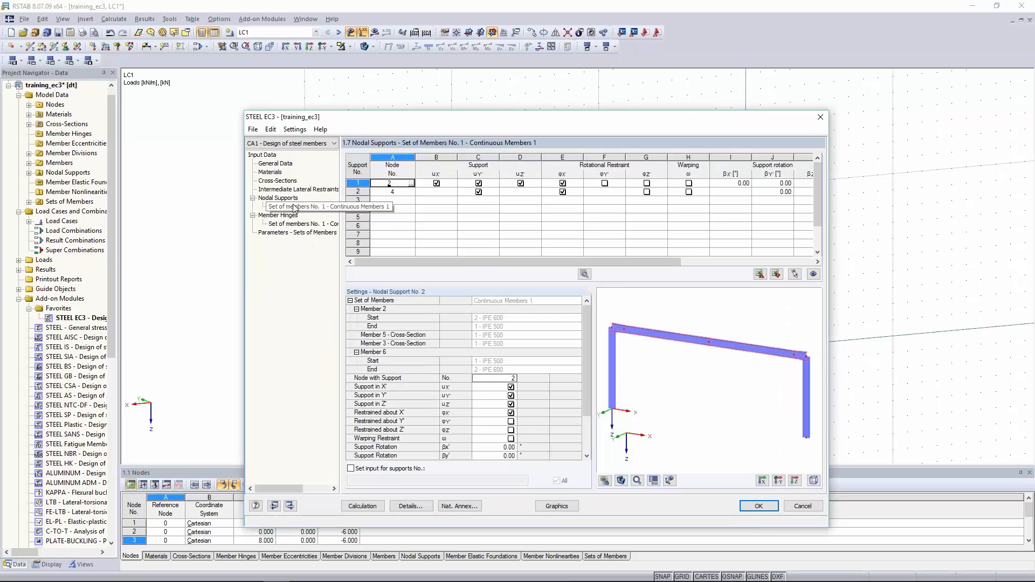
{"action": "left_click", "coordinate": [435, 192]}
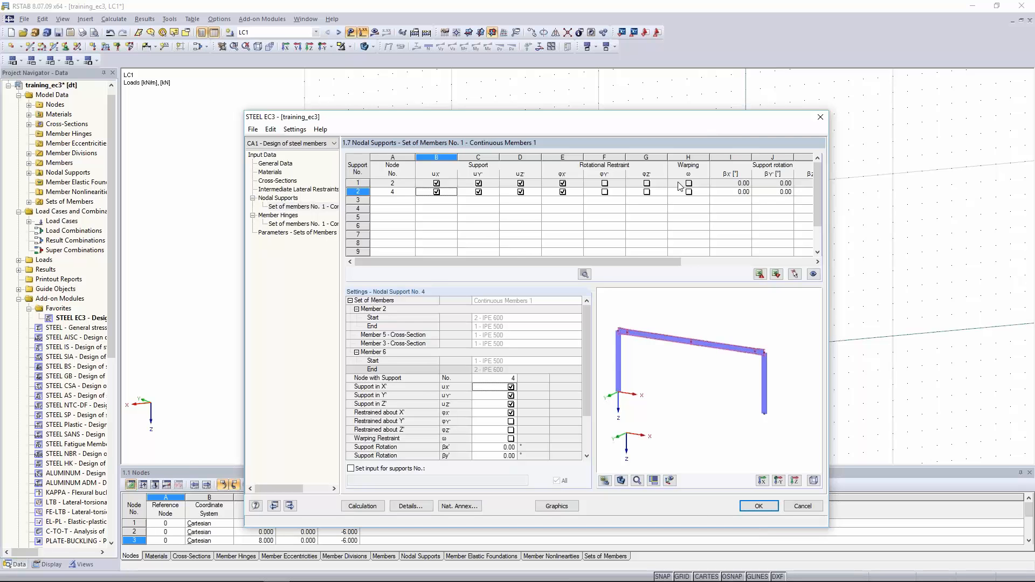
{"action": "left_click_drag", "start_coordinate": [680, 188], "coordinate": [456, 195]}
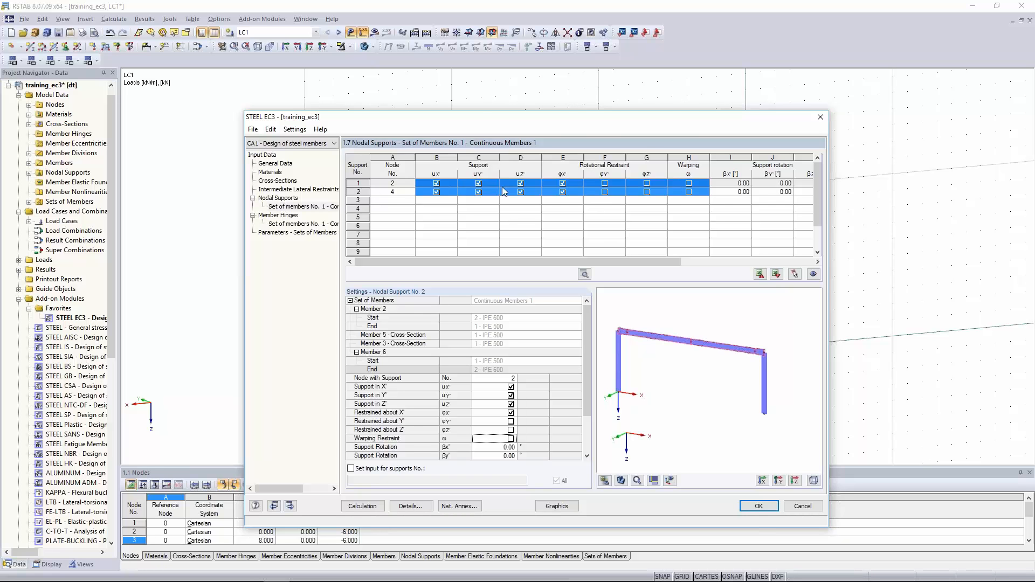
{"action": "left_click_drag", "start_coordinate": [447, 188], "coordinate": [535, 188]}
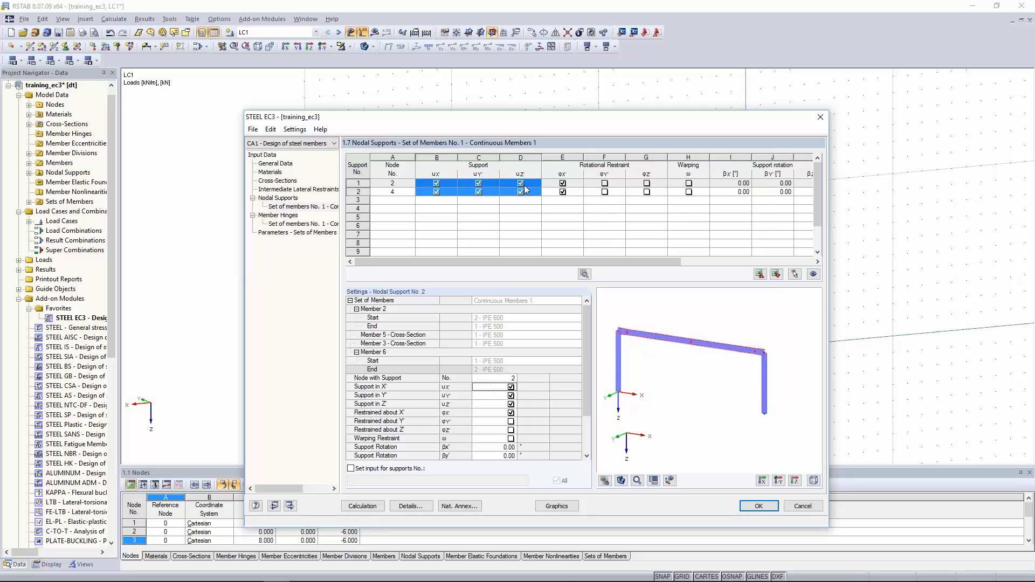
{"action": "left_click_drag", "start_coordinate": [645, 183], "coordinate": [574, 192]}
{"action": "left_click_drag", "start_coordinate": [681, 184], "coordinate": [679, 199]}
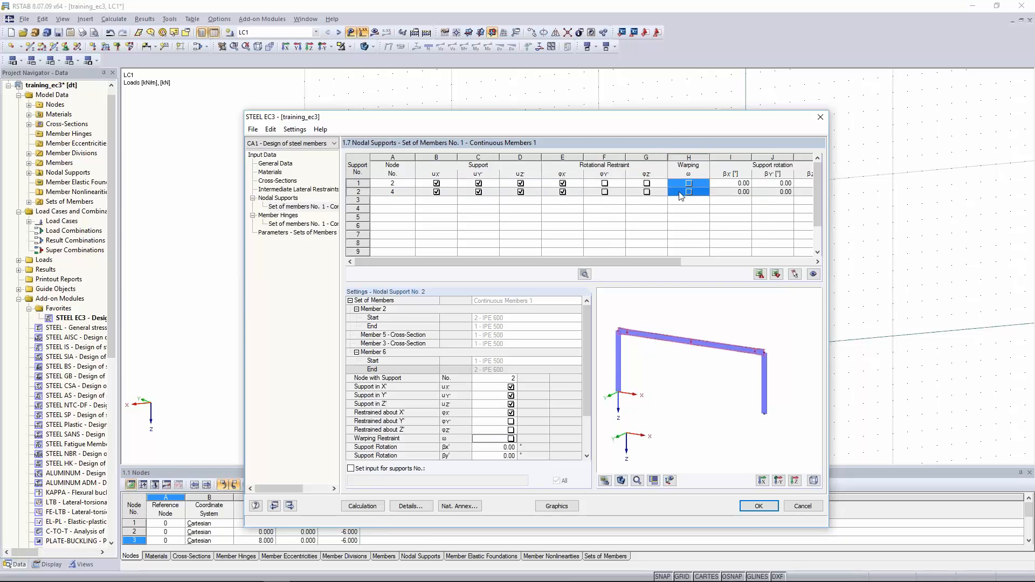
{"action": "left_click", "coordinate": [671, 481]}
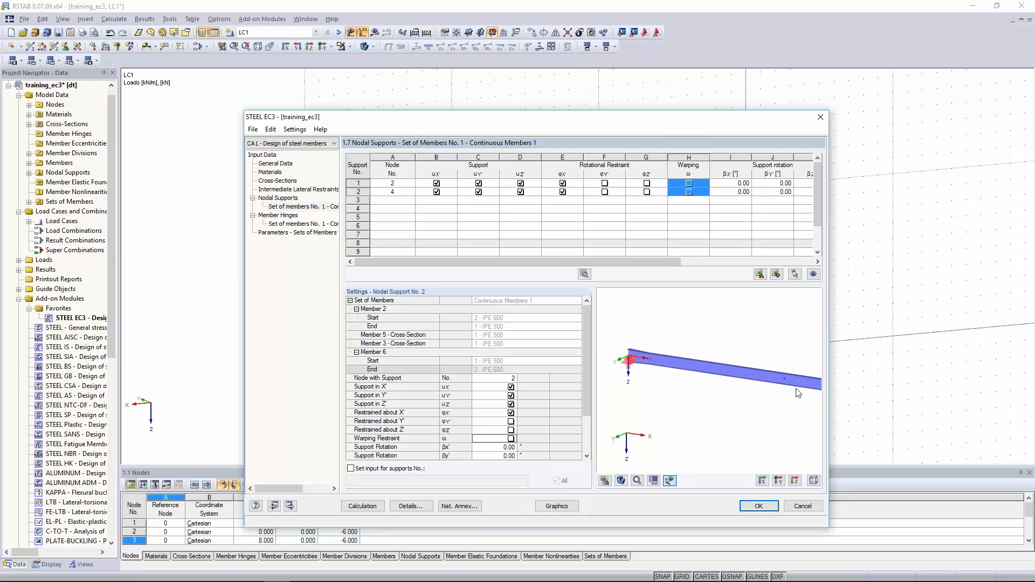
Step: Remove the support in X' at node 4 of set of members No. 1, and check both supports on the isolated beam
{"action": "left_click", "coordinate": [647, 192]}
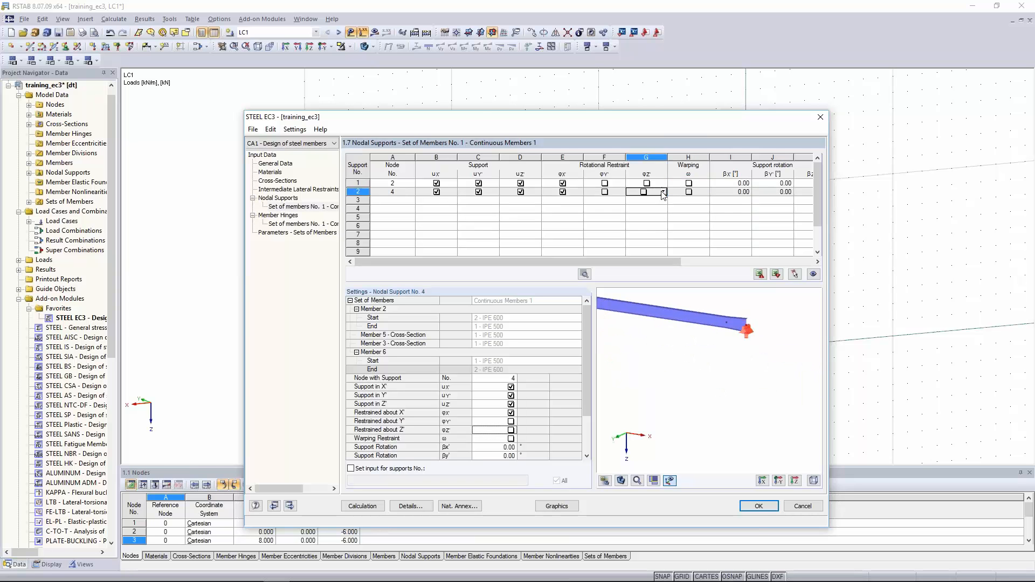
{"action": "left_click", "coordinate": [436, 192]}
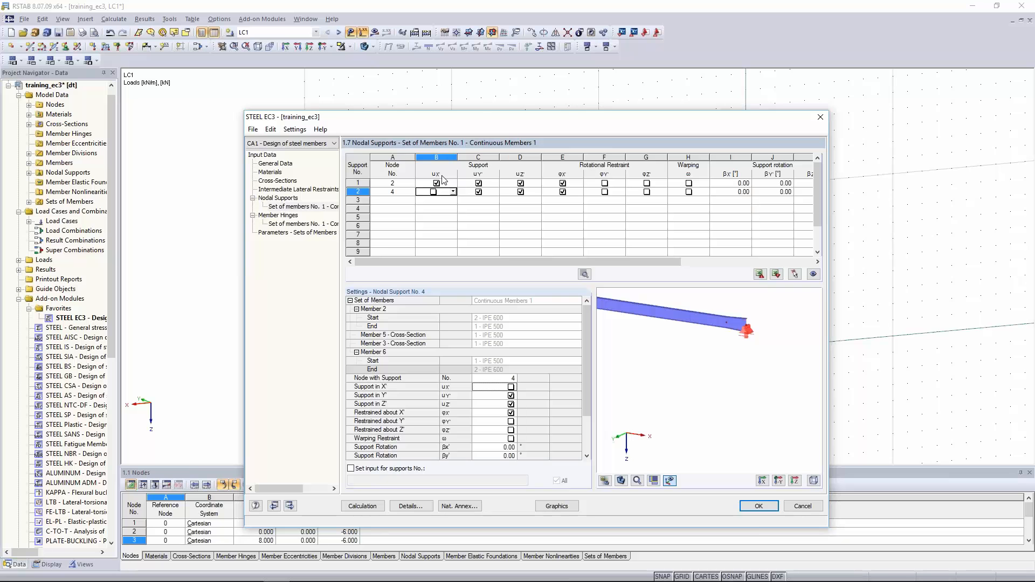
{"action": "scroll", "coordinate": [706, 330], "scroll_direction": "down", "scroll_amount": 2}
{"action": "middle_click_drag", "start_coordinate": [693, 330], "coordinate": [699, 353]}
{"action": "scroll", "coordinate": [662, 335], "scroll_direction": "down", "scroll_amount": 2}
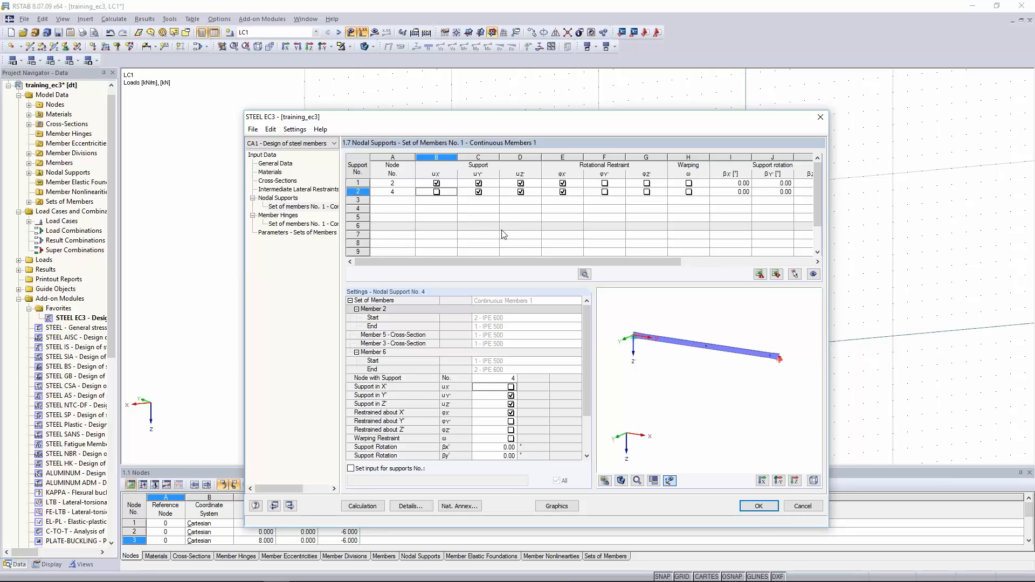
Step: Set the initial local bow imperfection of set of members No. 1 to L/250
{"action": "left_click", "coordinate": [297, 233]}
{"action": "left_click", "coordinate": [489, 181]}
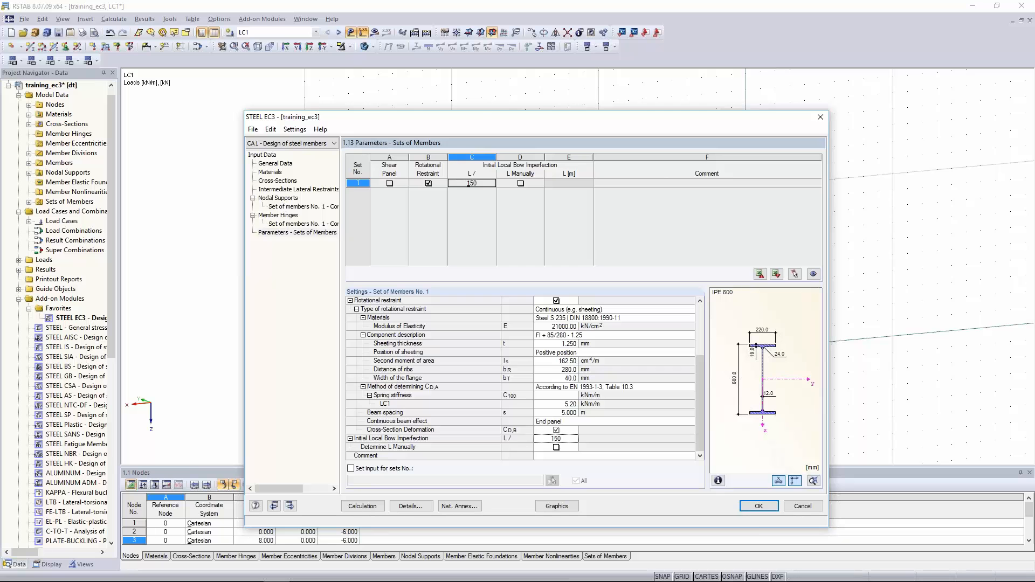
{"action": "double_click", "coordinate": [471, 183]}
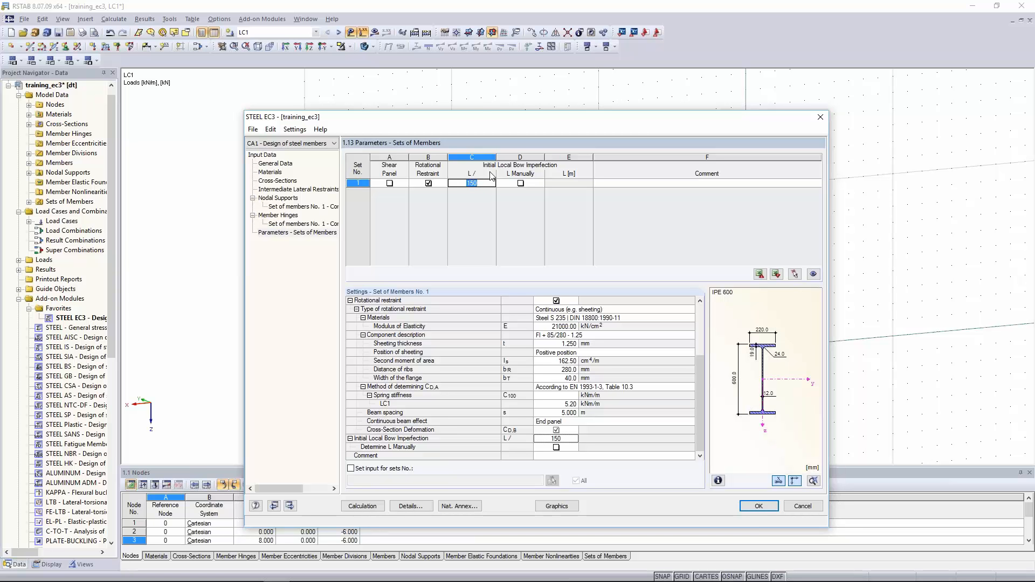
{"action": "type", "text": "250"}
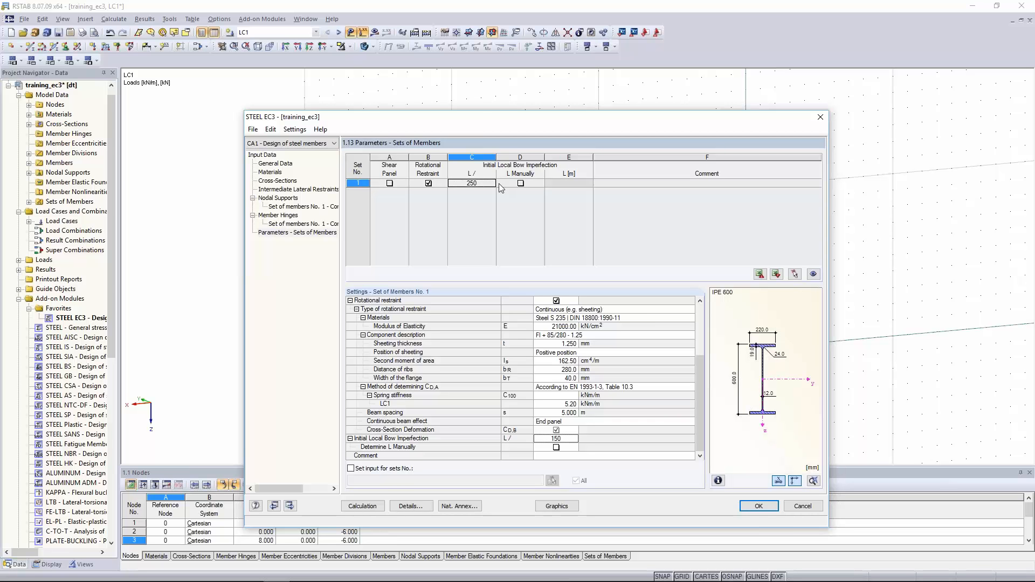
{"action": "left_click", "coordinate": [503, 182]}
{"action": "left_click", "coordinate": [490, 184]}
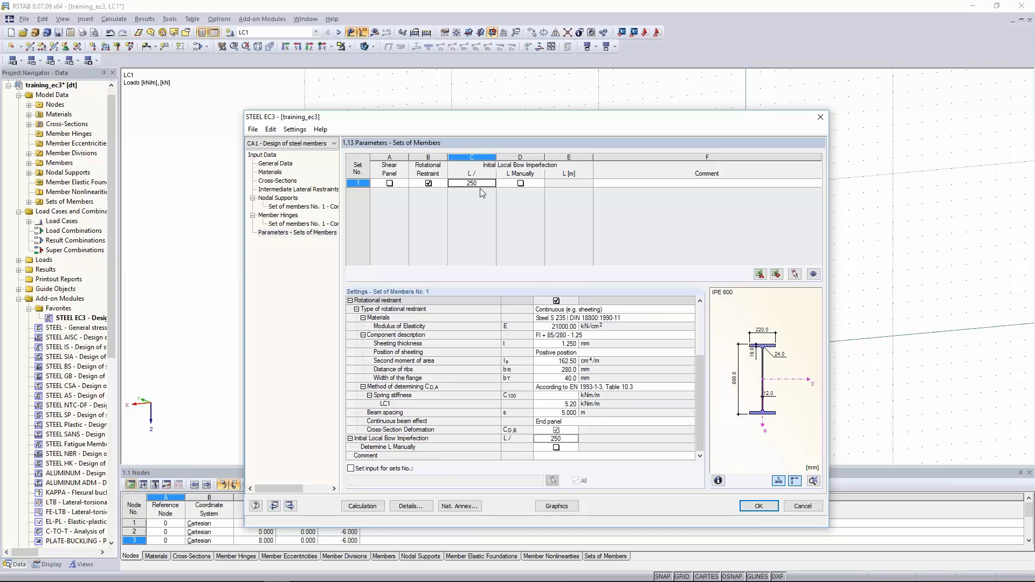
{"action": "key", "text": "Tab"}
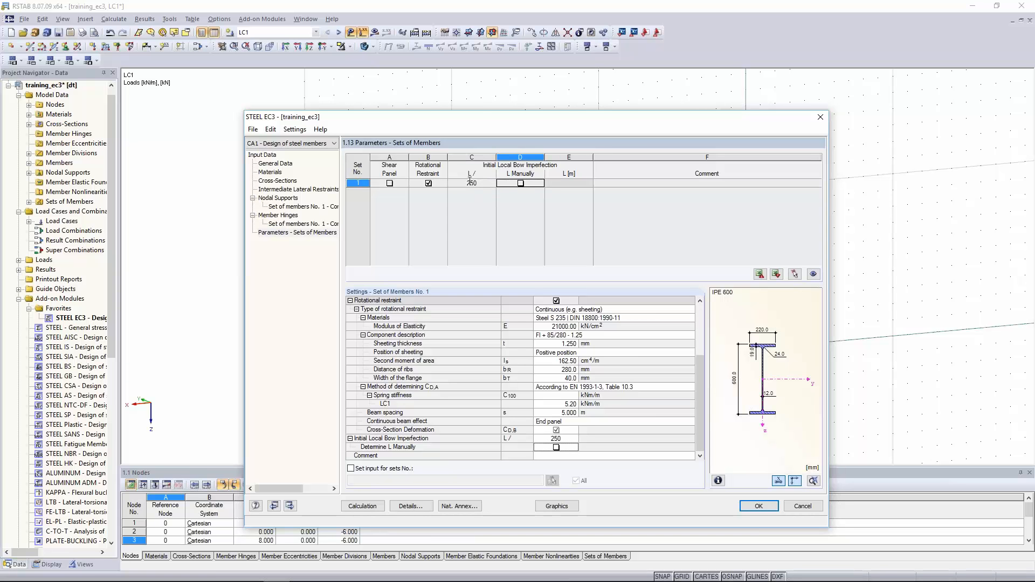
Step: Calculate the warping torsion design and review LC1's governing design ratio and check type
{"action": "left_click", "coordinate": [355, 508]}
{"action": "left_click", "coordinate": [545, 192]}
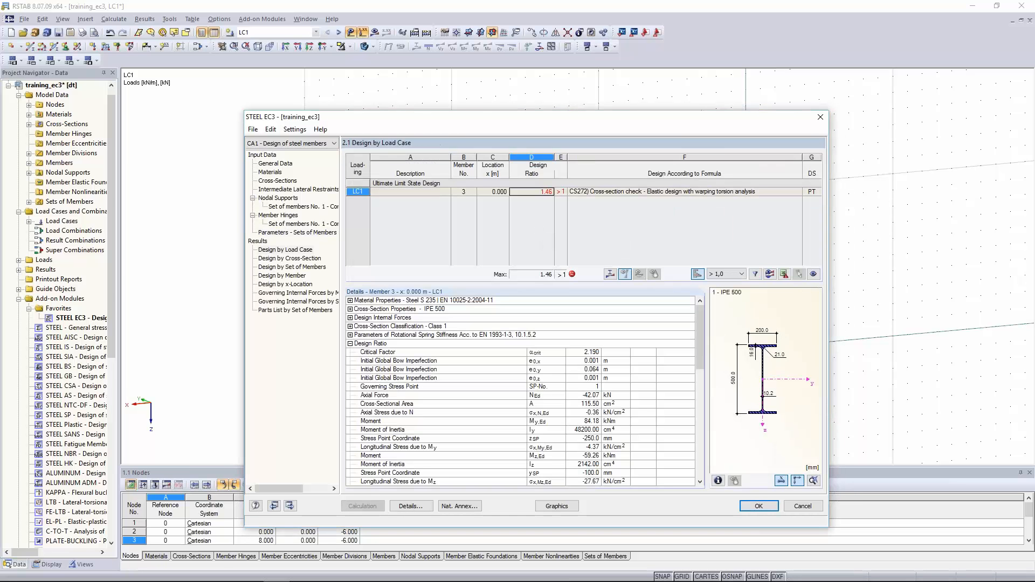
{"action": "left_click", "coordinate": [545, 193]}
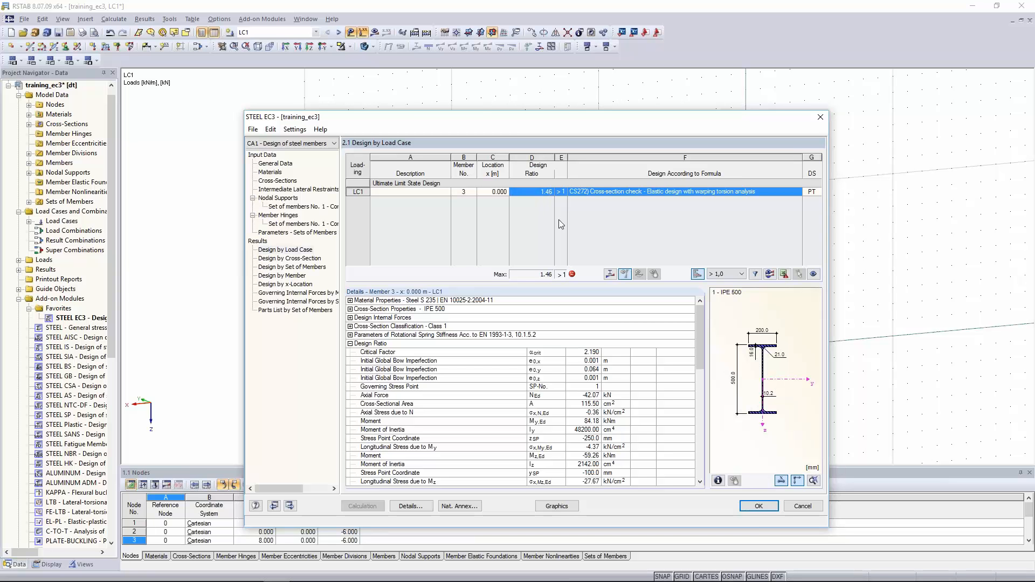
Step: Examine the critical factor and the initial global bow imperfections in LC1's design ratio details
{"action": "left_click_drag", "start_coordinate": [585, 352], "coordinate": [587, 395]}
{"action": "left_click", "coordinate": [425, 336]}
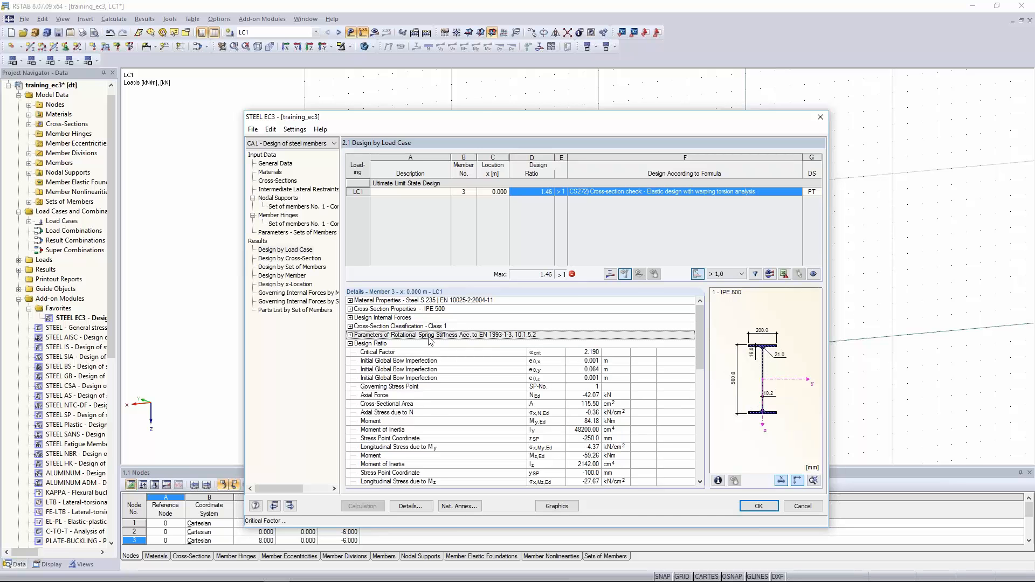
{"action": "left_click", "coordinate": [522, 326]}
{"action": "left_click_drag", "start_coordinate": [699, 332], "coordinate": [700, 345]}
{"action": "left_click", "coordinate": [468, 336]}
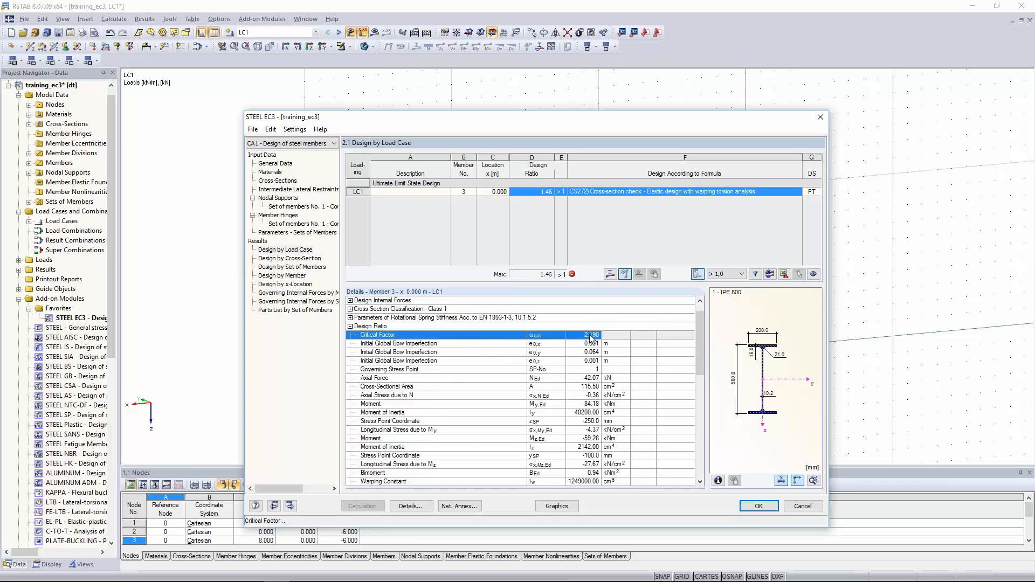
{"action": "left_click_drag", "start_coordinate": [593, 343], "coordinate": [550, 358]}
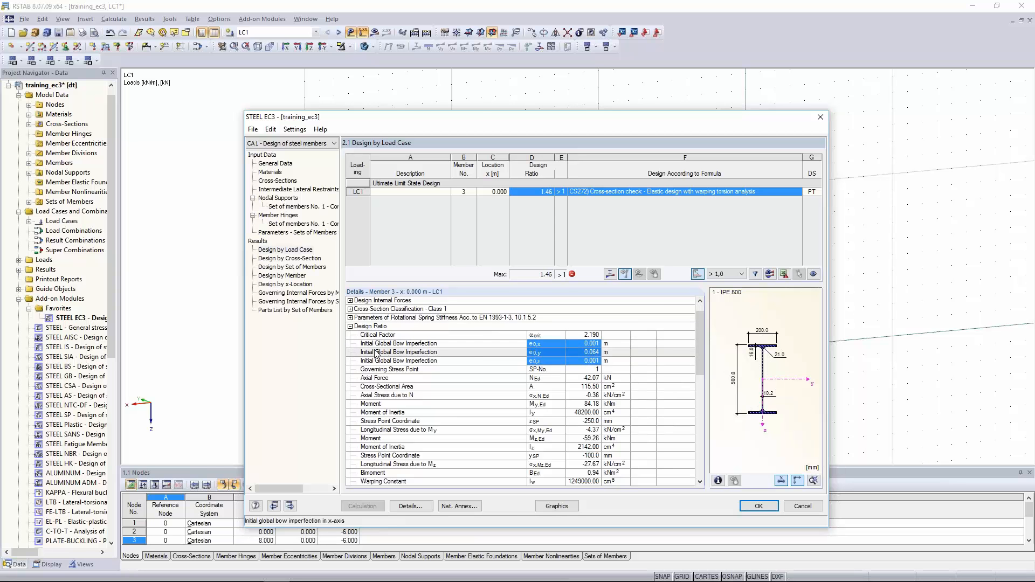
{"action": "left_click_drag", "start_coordinate": [583, 353], "coordinate": [441, 343]}
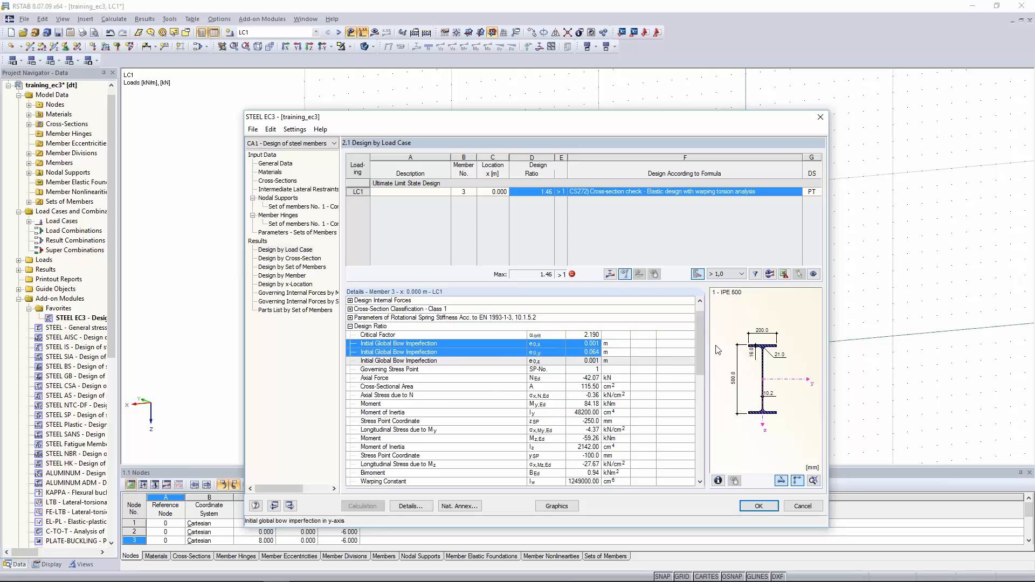
Step: Examine the design ratios due to each internal force and the governing design formula for LC1
{"action": "left_click_drag", "start_coordinate": [699, 344], "coordinate": [700, 444]}
{"action": "left_click_drag", "start_coordinate": [592, 378], "coordinate": [585, 465]}
{"action": "left_click", "coordinate": [455, 380]}
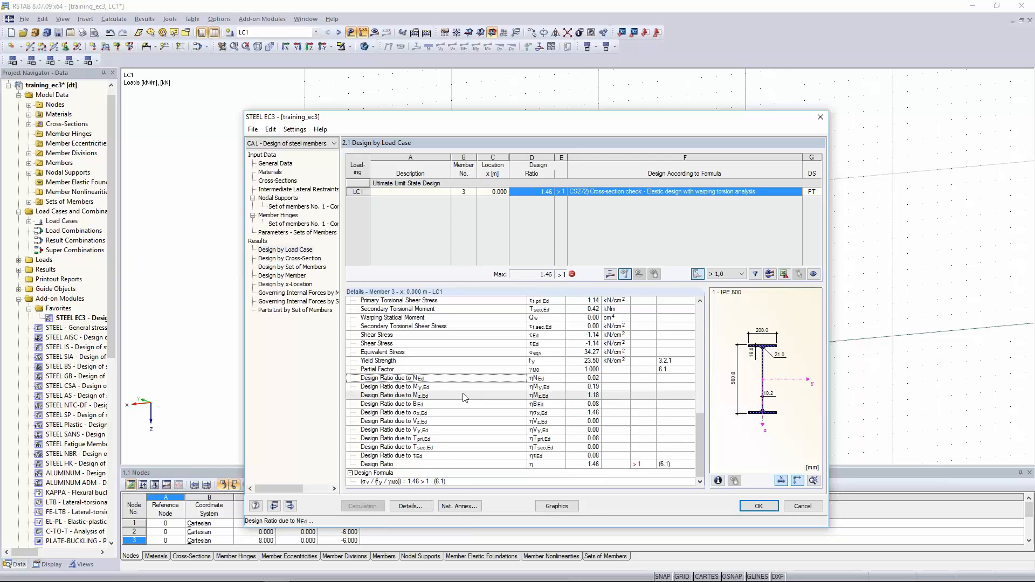
{"action": "left_click", "coordinate": [374, 482]}
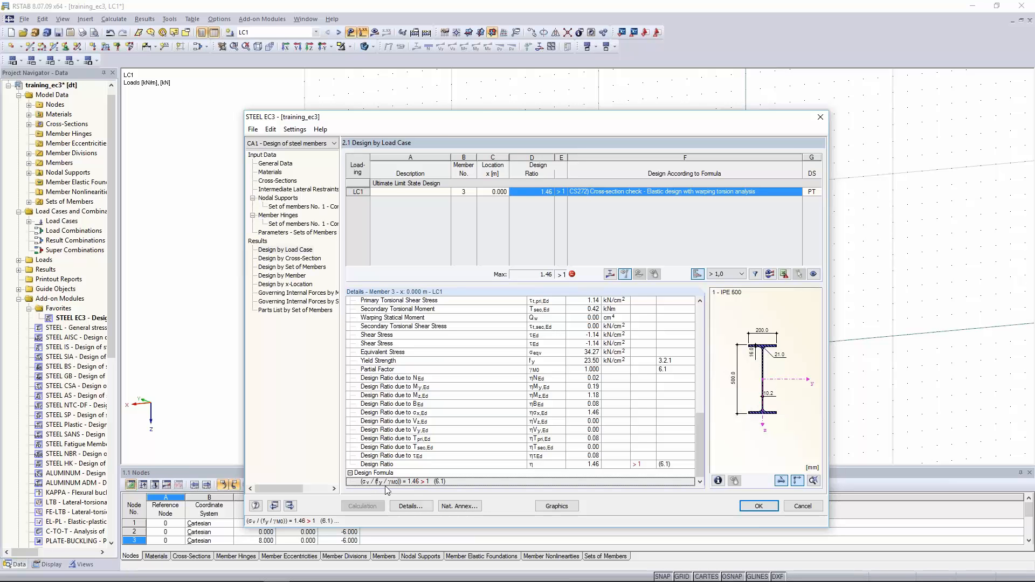
Step: Display the warping torsion internal forces N and My graphically on the frame
{"action": "left_click", "coordinate": [556, 504]}
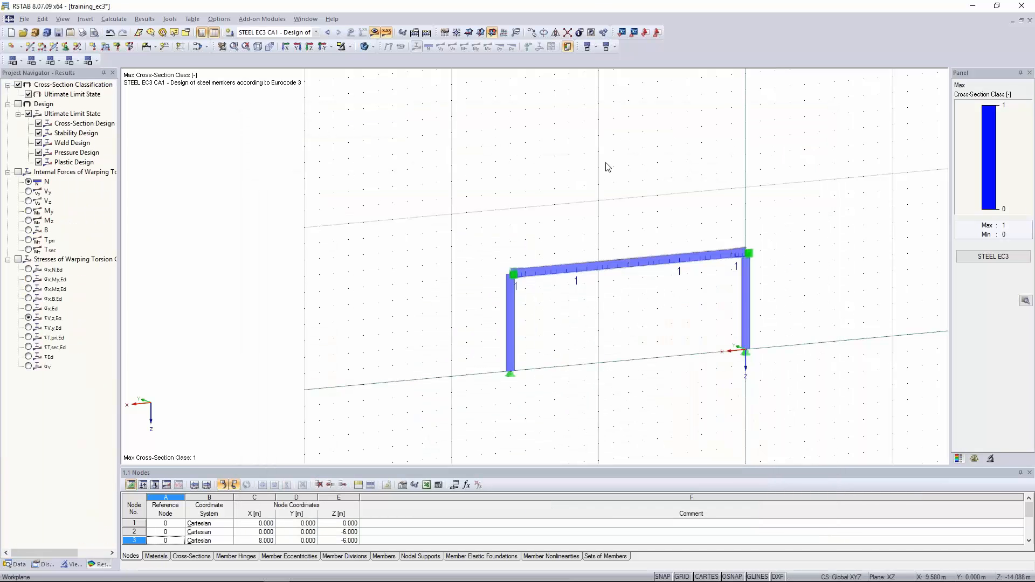
{"action": "middle_click_drag", "start_coordinate": [647, 189], "coordinate": [512, 205], "text": "ctrl"}
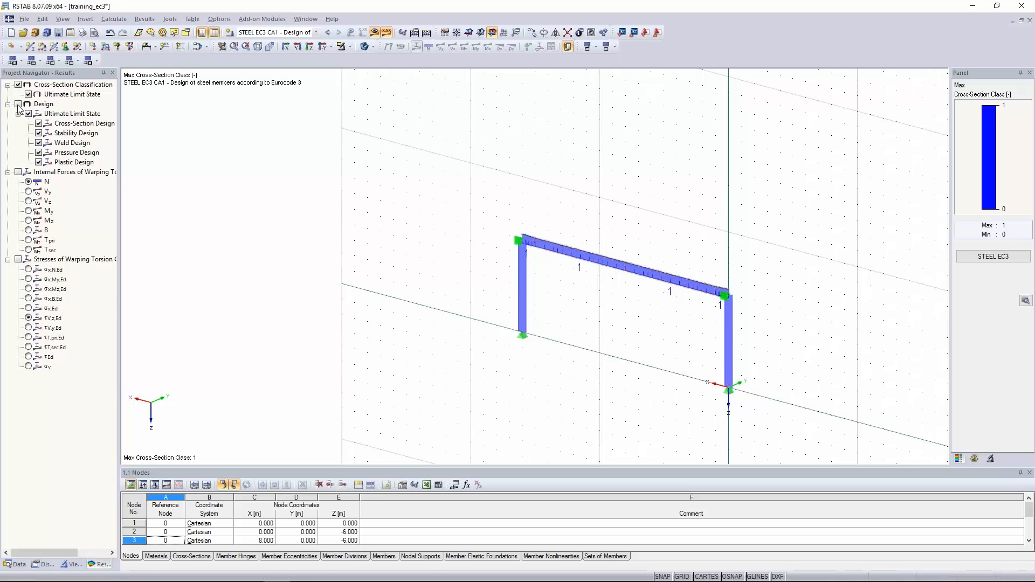
{"action": "left_click", "coordinate": [18, 172]}
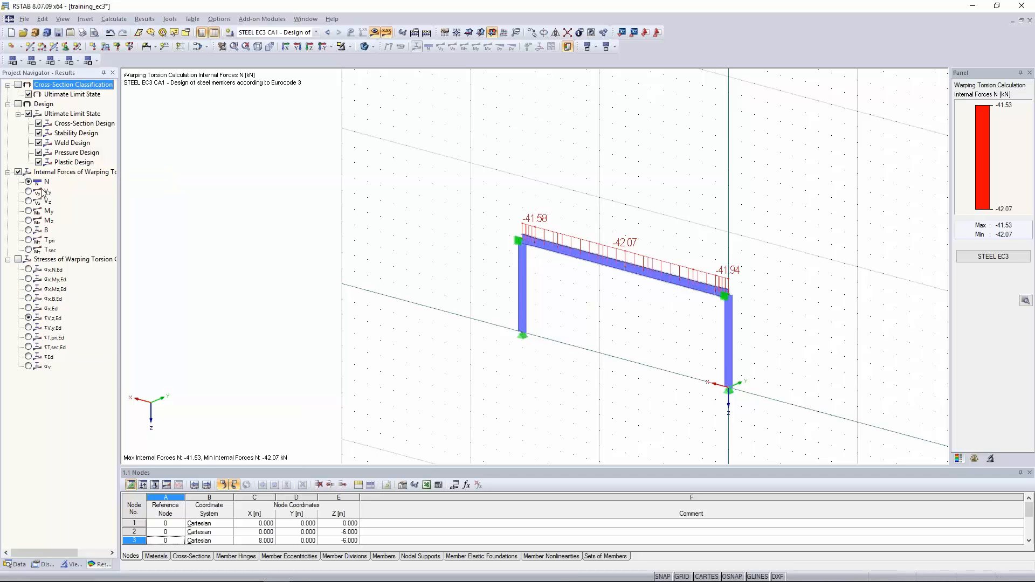
{"action": "left_click", "coordinate": [29, 211]}
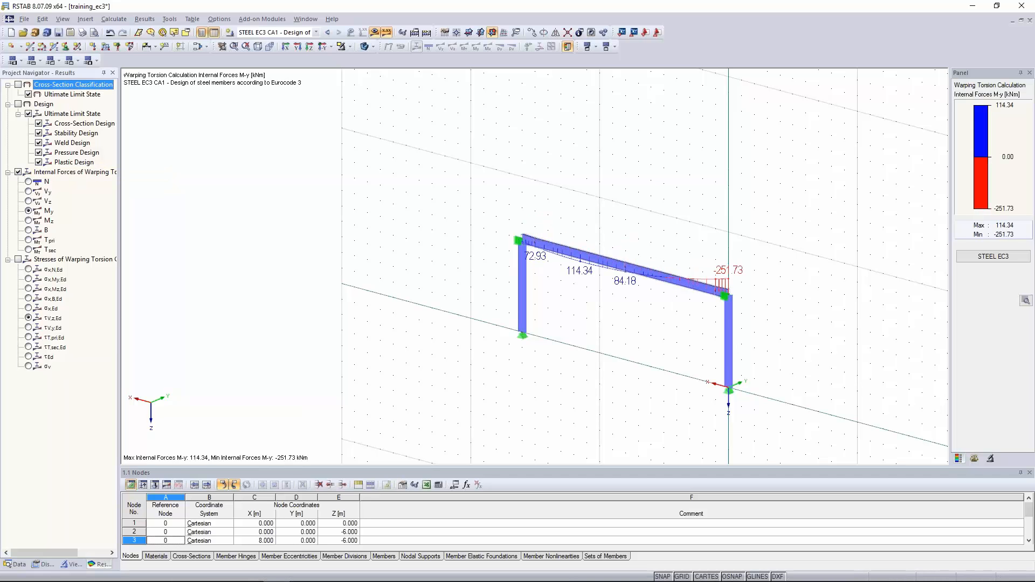
{"action": "left_click", "coordinate": [29, 182]}
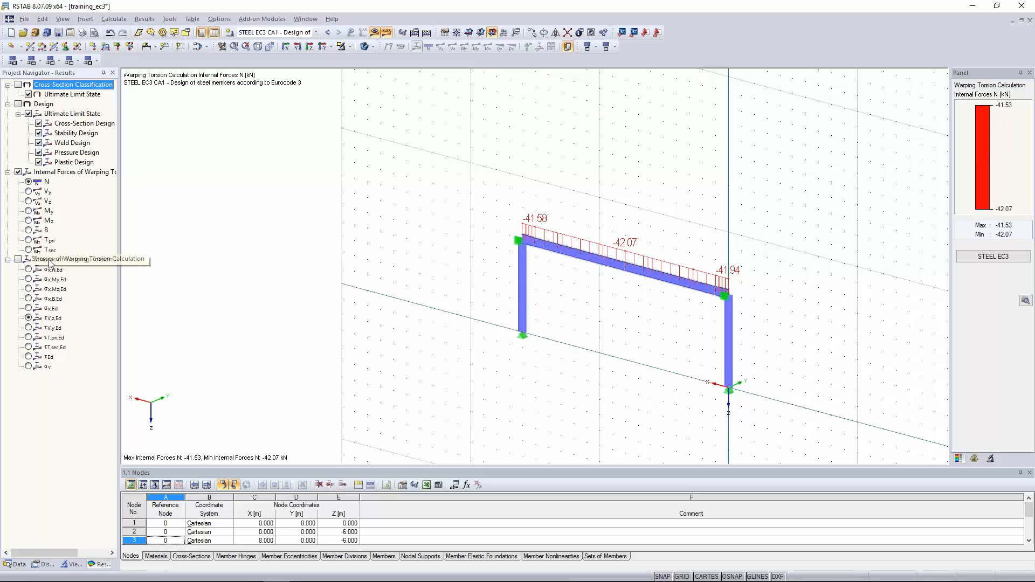
Step: Display the warping torsion stresses σx,N,Ed and σv on the frame, and return to the STEEL EC3 module window
{"action": "left_click", "coordinate": [19, 259]}
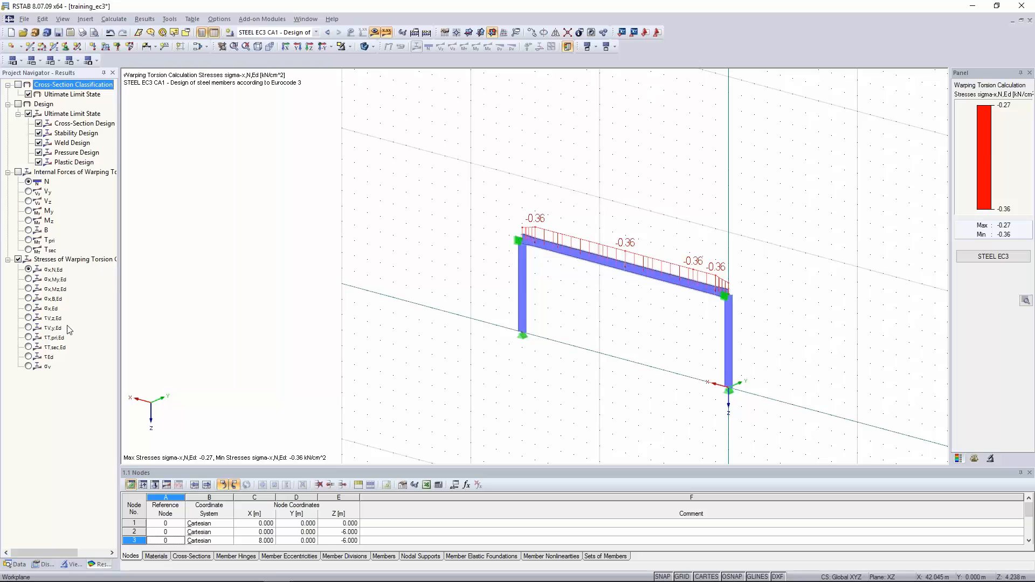
{"action": "left_click", "coordinate": [29, 367]}
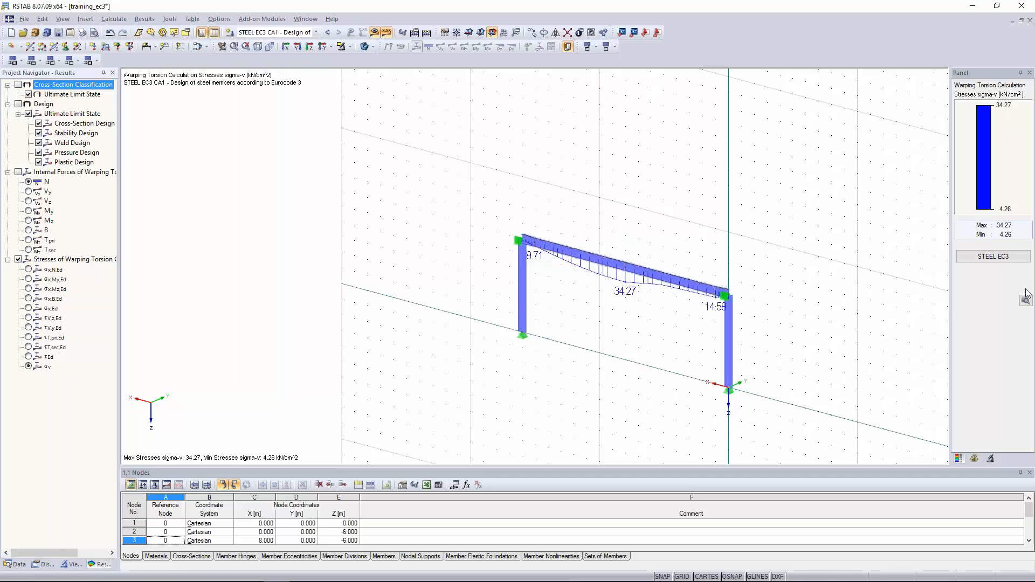
{"action": "left_click", "coordinate": [993, 256]}
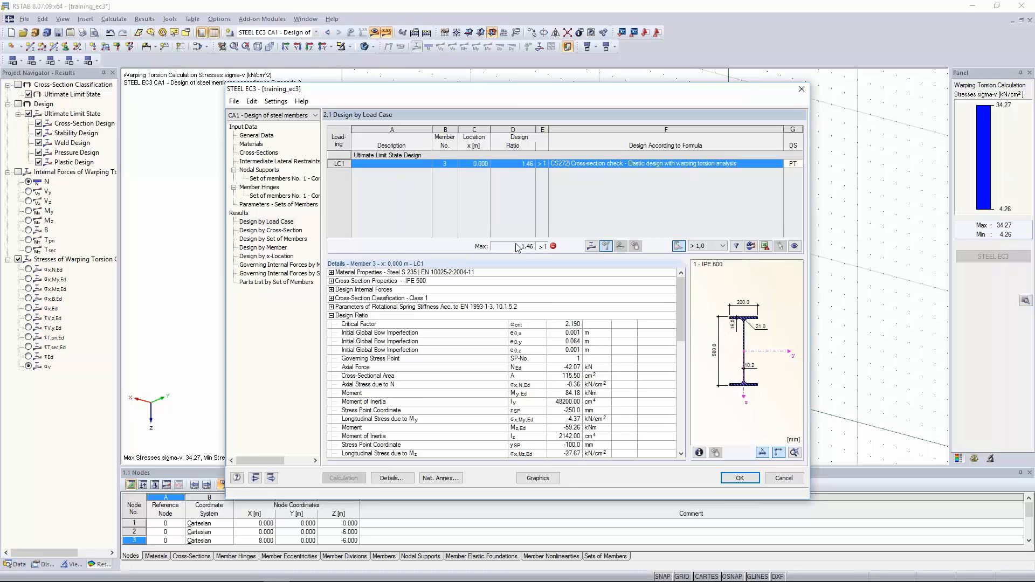
Step: Review the maximum design ratios of the cross-sections, and return to the design by load case results
{"action": "left_click_drag", "start_coordinate": [519, 96], "coordinate": [513, 330]}
{"action": "left_click_drag", "start_coordinate": [623, 336], "coordinate": [624, 126]}
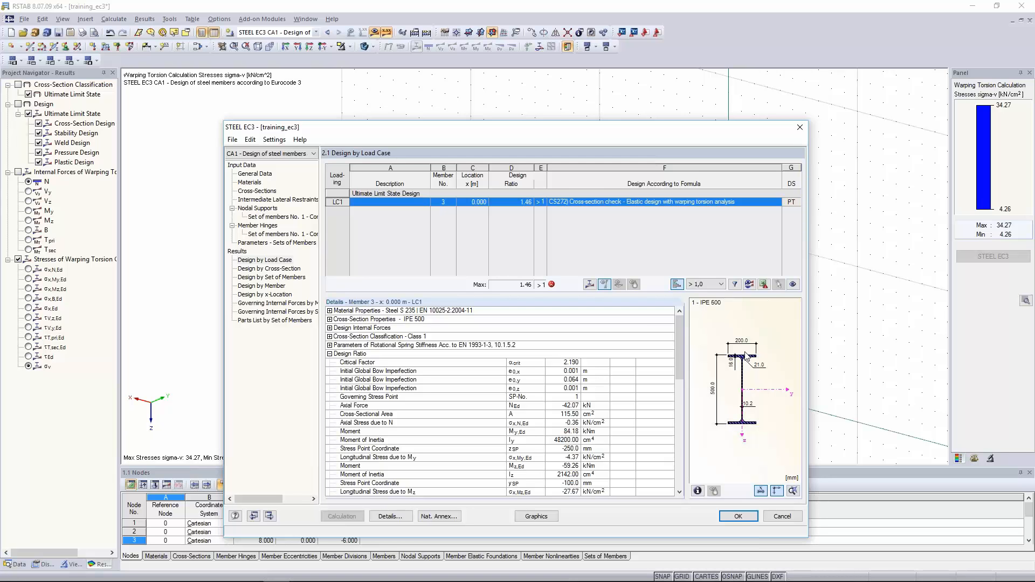
{"action": "left_click", "coordinate": [261, 191]}
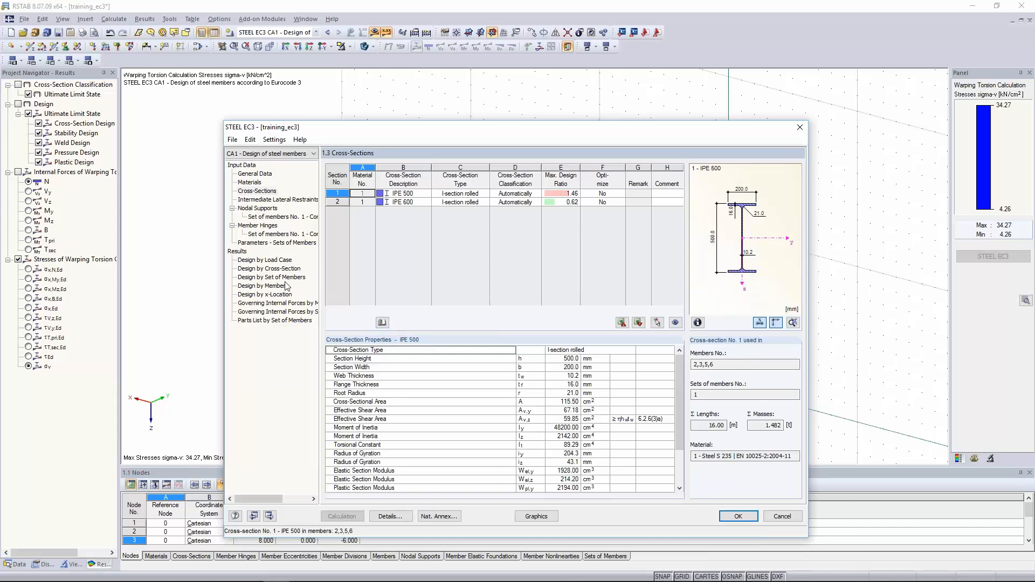
{"action": "left_click", "coordinate": [242, 244]}
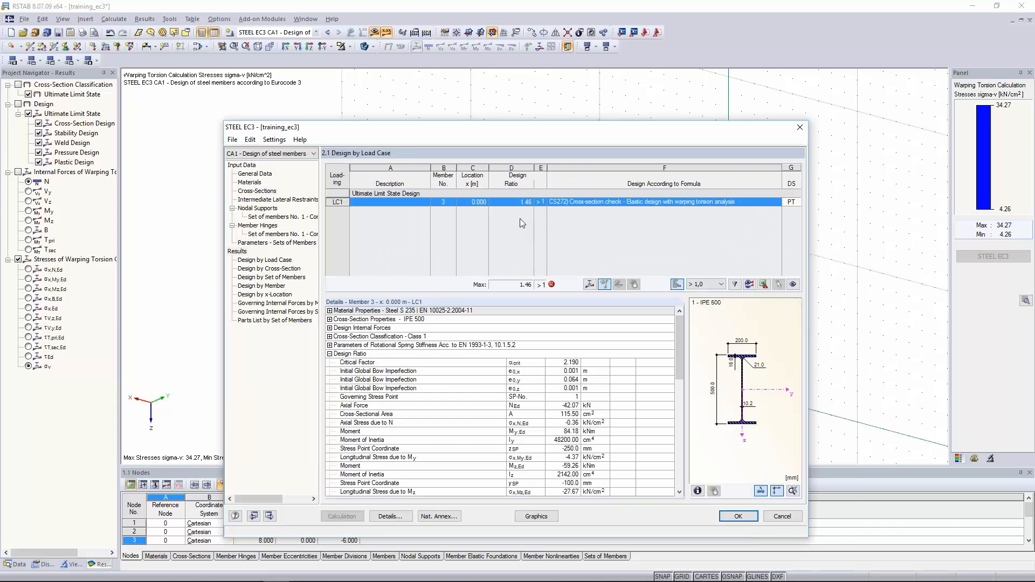
Step: Examine LC1's elastic cross-section check with warping torsion, including its design ratio breakdown and design formula
{"action": "left_click", "coordinate": [510, 200]}
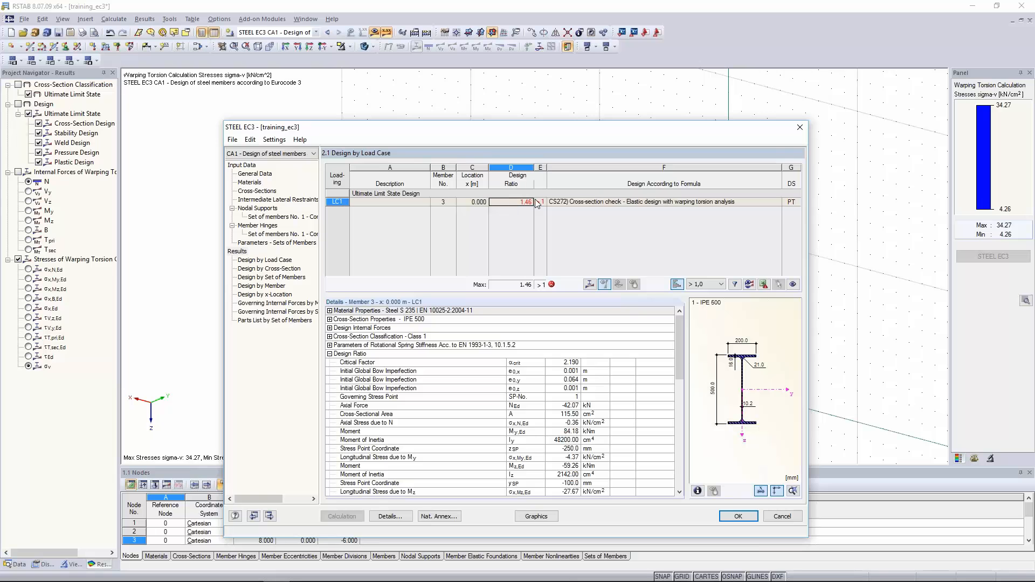
{"action": "left_click", "coordinate": [638, 204]}
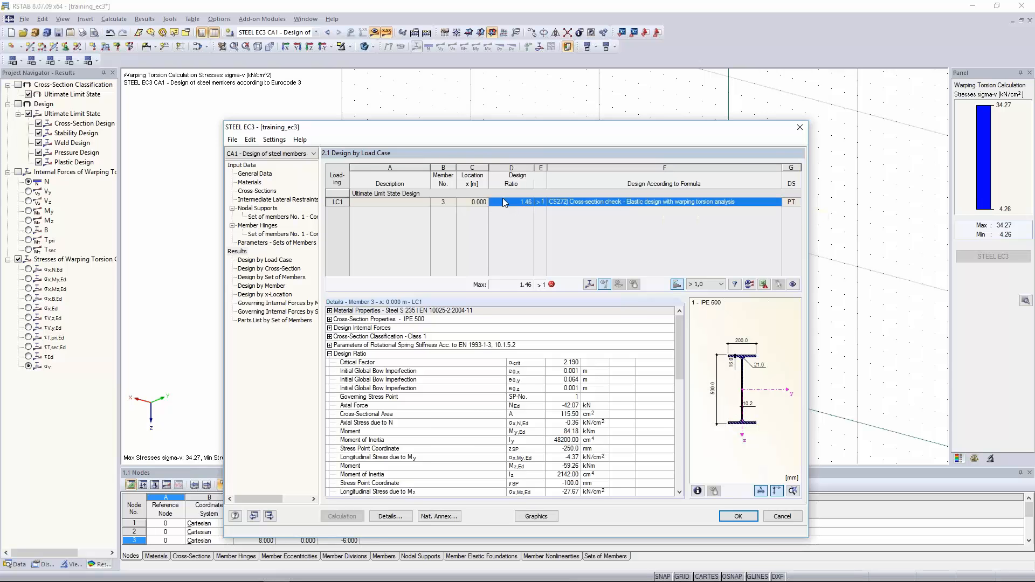
{"action": "left_click", "coordinate": [421, 203]}
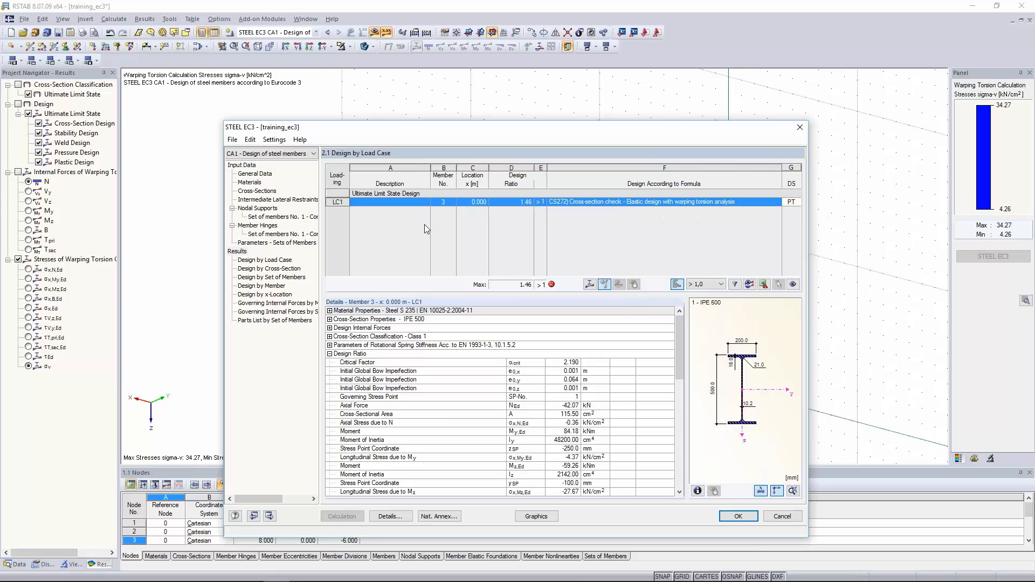
{"action": "left_click", "coordinate": [519, 201]}
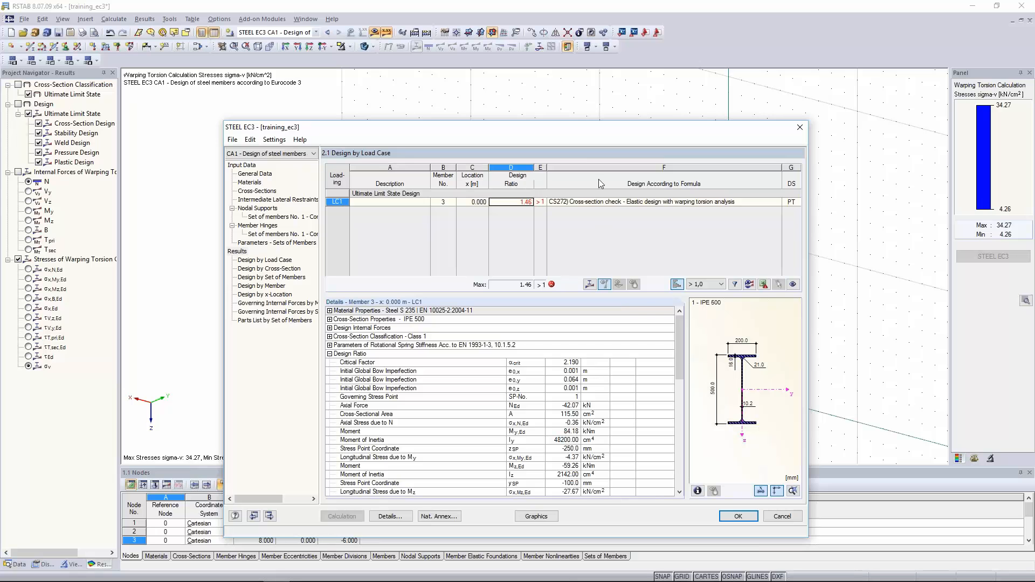
{"action": "left_click_drag", "start_coordinate": [513, 203], "coordinate": [551, 204]}
{"action": "left_click", "coordinate": [522, 201]}
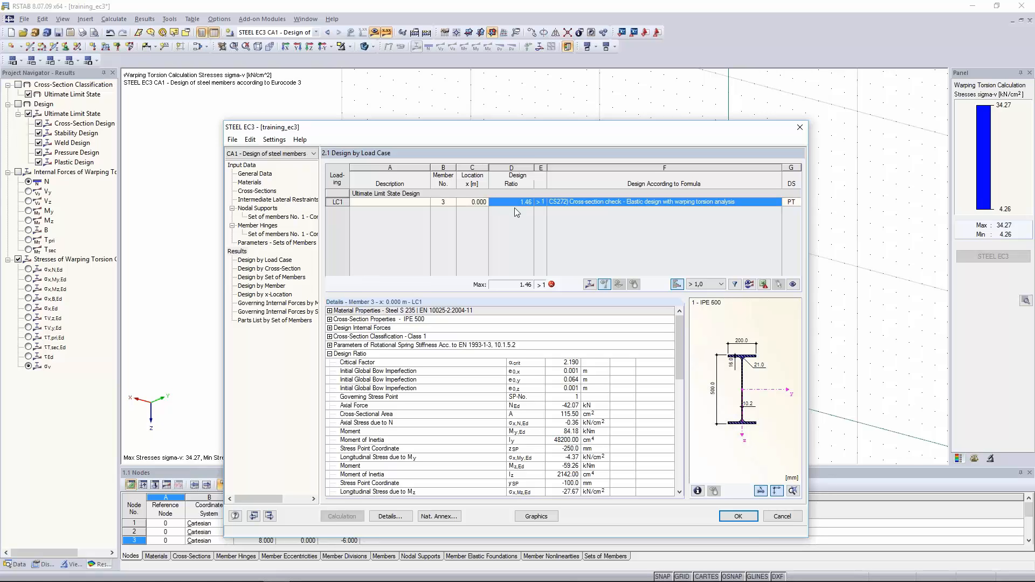
{"action": "left_click_drag", "start_coordinate": [639, 135], "coordinate": [633, 85]}
{"action": "left_click", "coordinate": [507, 150]}
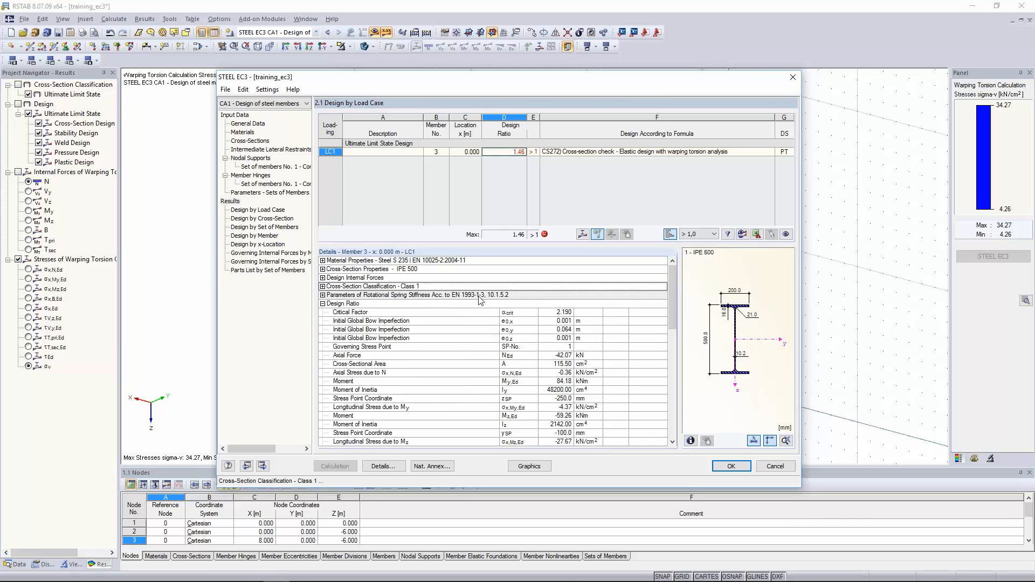
{"action": "left_click_drag", "start_coordinate": [673, 290], "coordinate": [671, 402]}
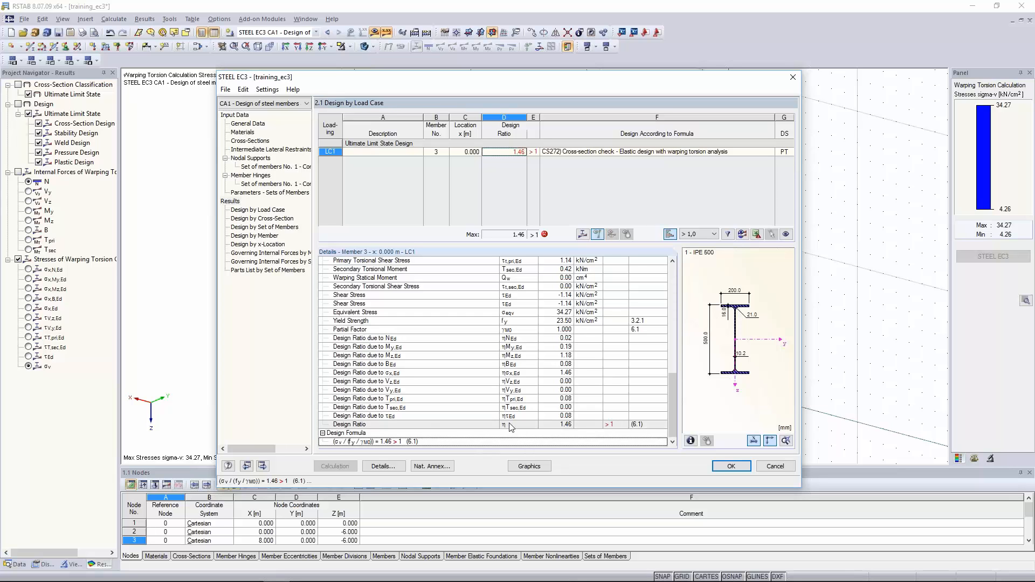
Step: Activate the advanced plastic design checks for Class 1 and 2 cross-sections with the Simplex Method in the design details
{"action": "left_click", "coordinate": [382, 465]}
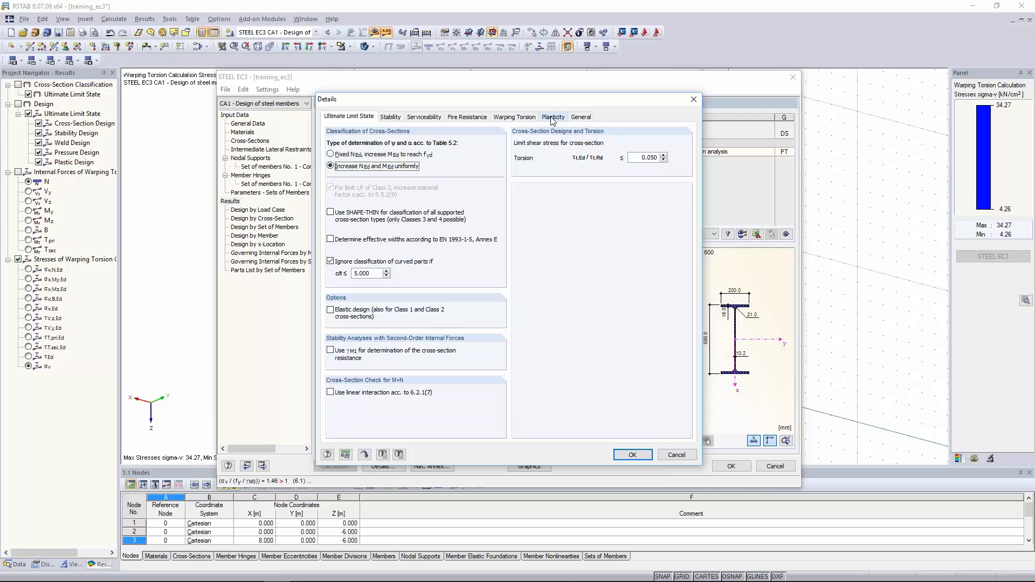
{"action": "left_click", "coordinate": [553, 119]}
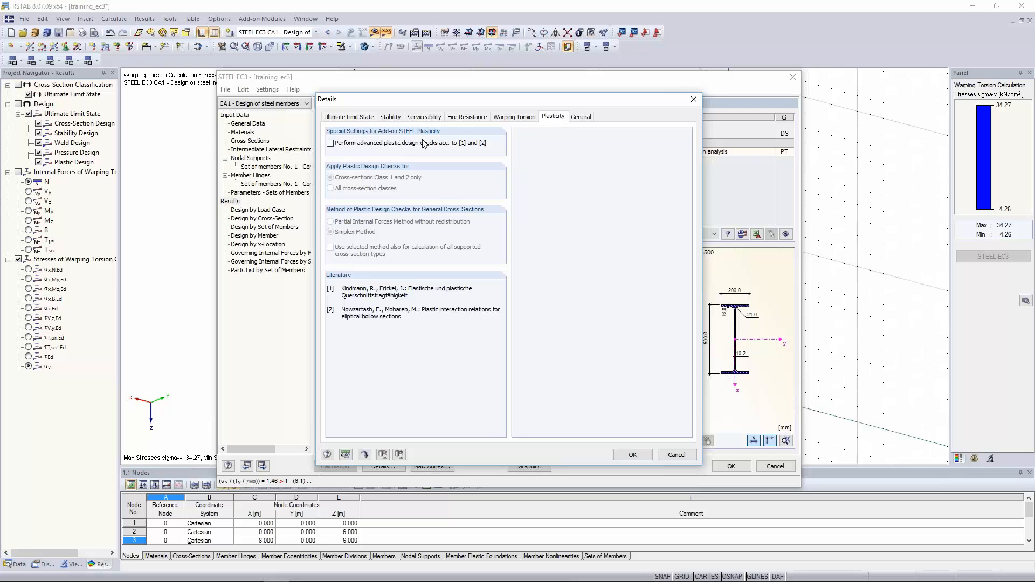
{"action": "left_click", "coordinate": [340, 144]}
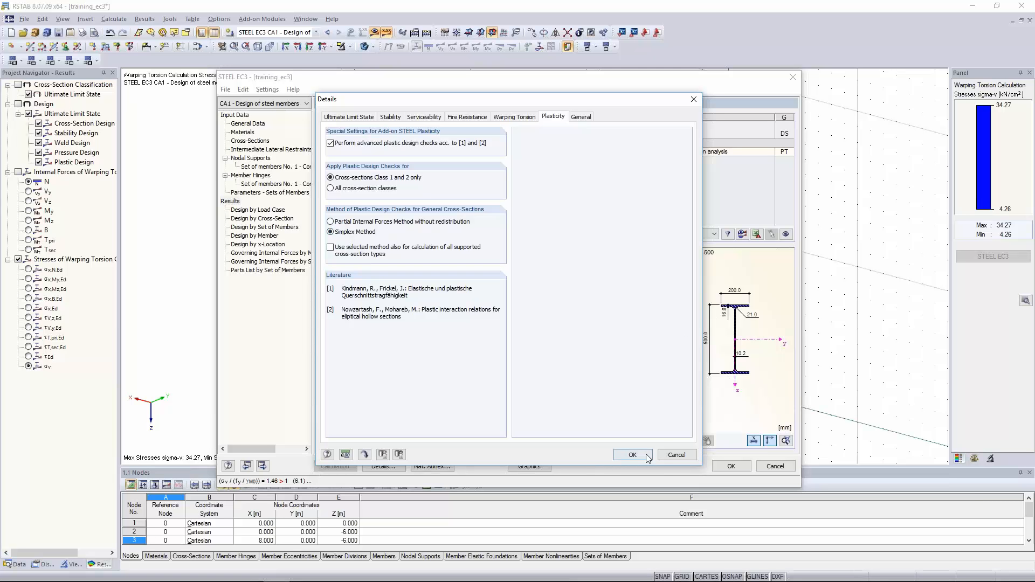
{"action": "left_click", "coordinate": [669, 455]}
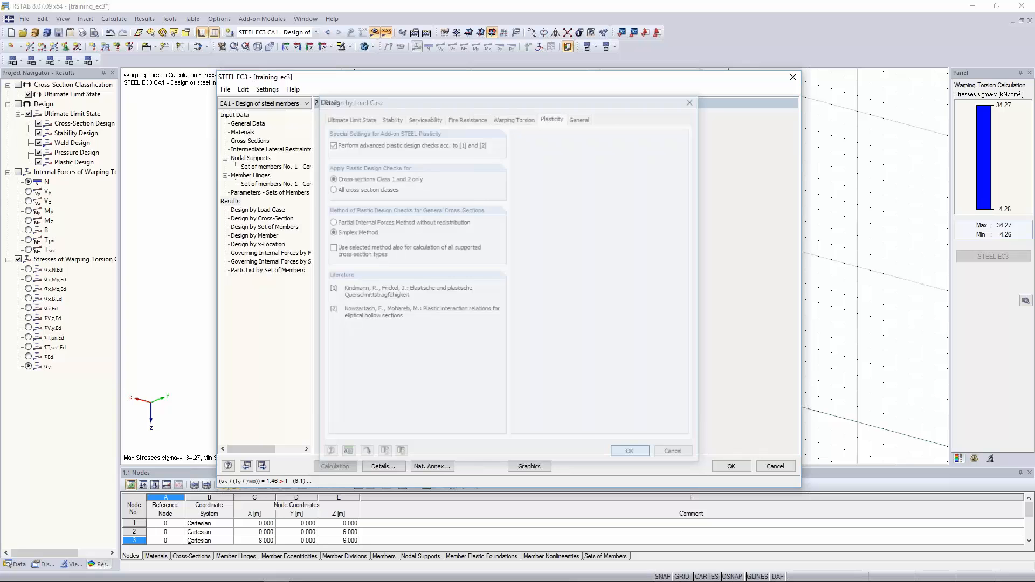
Step: Check the set of members' nodal supports and the warping analysis settings, and recalculate the design
{"action": "left_click", "coordinate": [274, 167]}
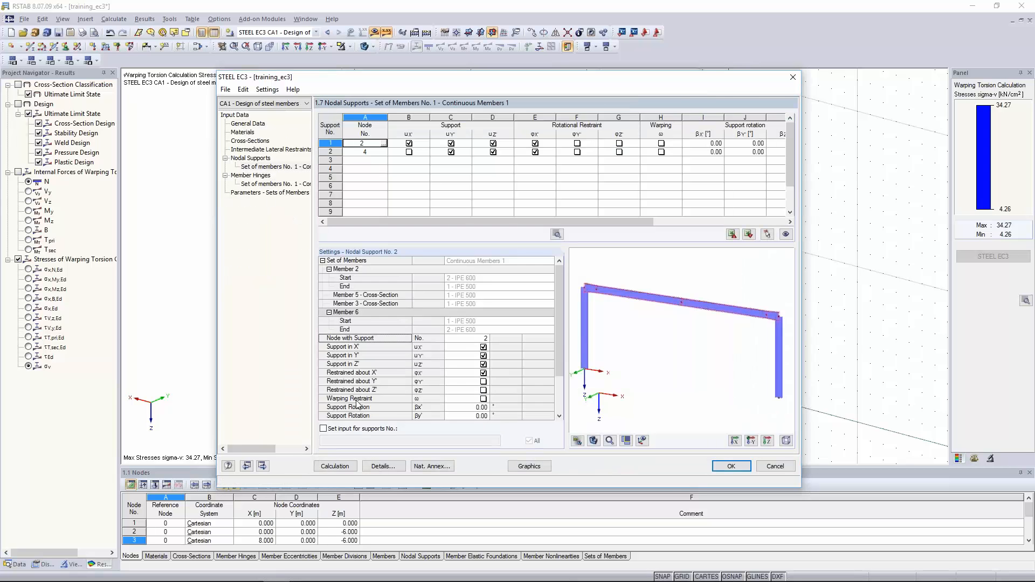
{"action": "left_click", "coordinate": [383, 467]}
{"action": "left_click", "coordinate": [512, 117]}
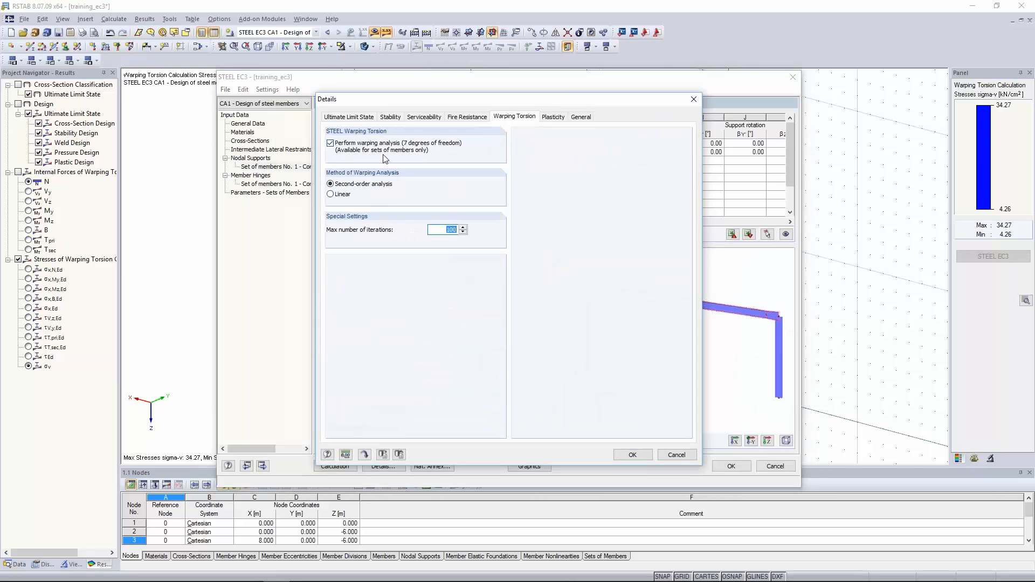
{"action": "left_click", "coordinate": [677, 455]}
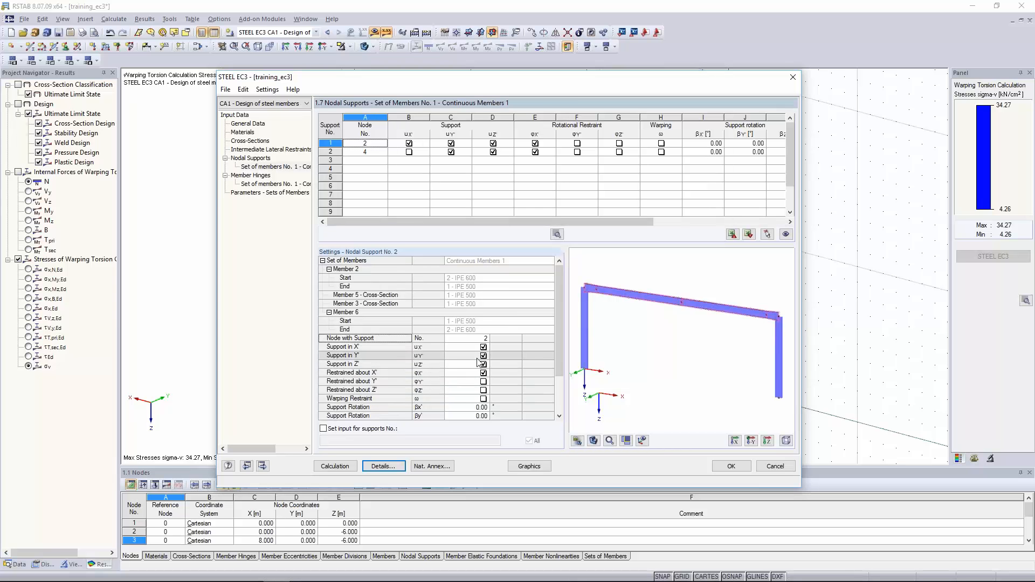
{"action": "left_click", "coordinate": [335, 466]}
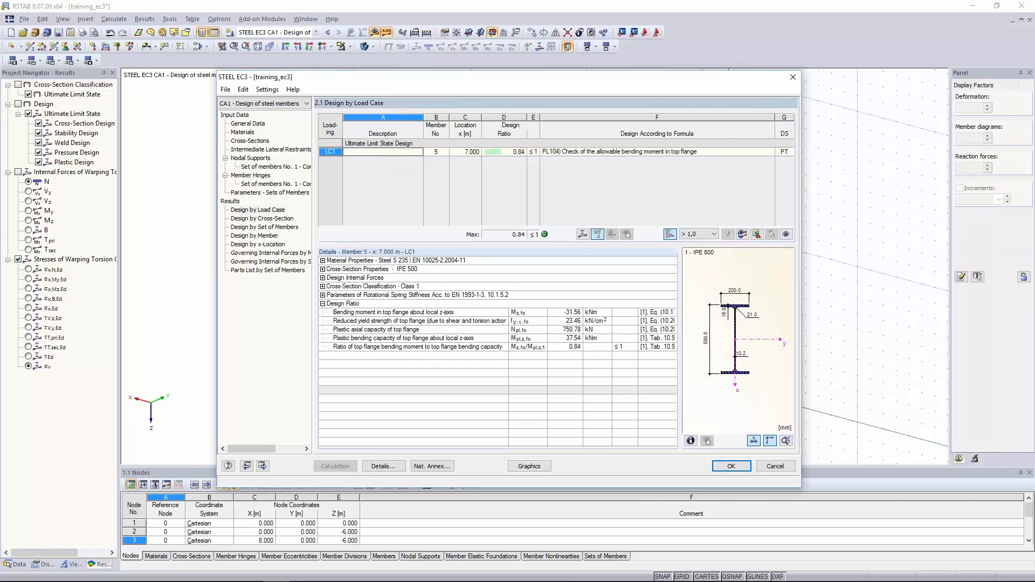
Step: Examine LC1's mode shape from an oblique view with a display factor of 0.52, and return to its design ratio
{"action": "left_click", "coordinate": [398, 152]}
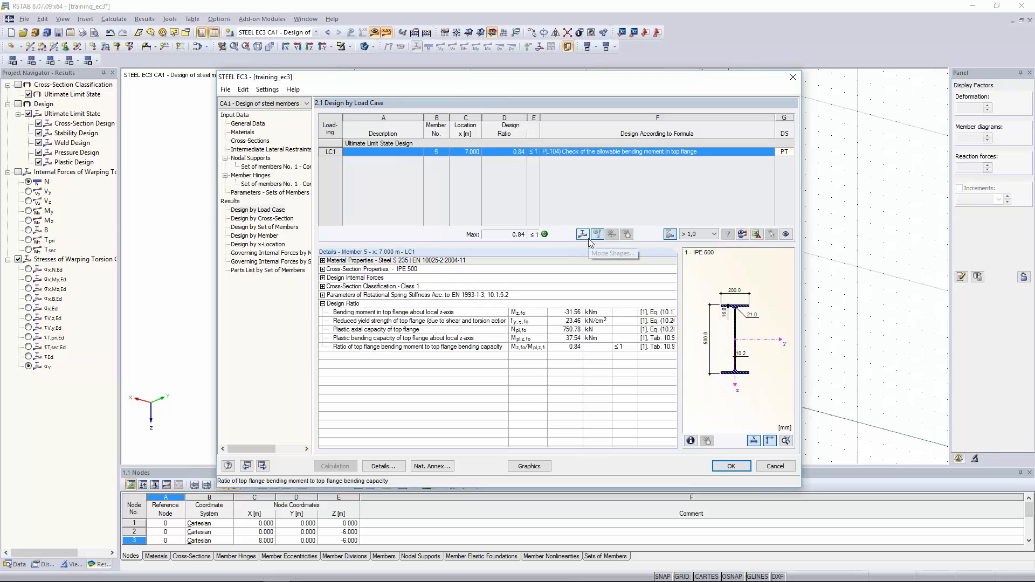
{"action": "left_click", "coordinate": [583, 235]}
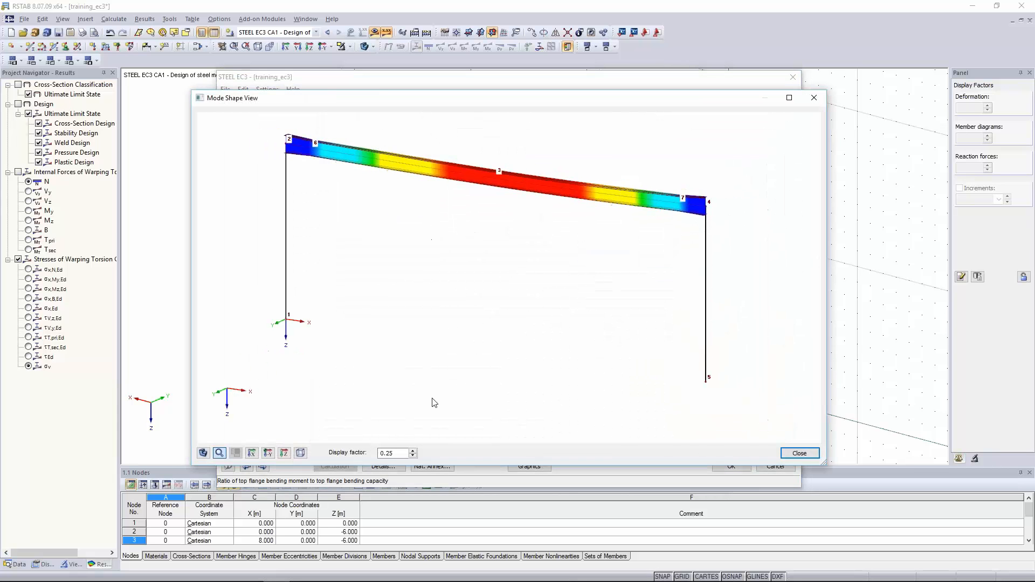
{"action": "left_click", "coordinate": [413, 456]}
{"action": "left_click", "coordinate": [413, 451]}
{"action": "left_click", "coordinate": [413, 451]}
{"action": "middle_click_drag", "start_coordinate": [591, 238], "coordinate": [399, 196], "text": "ctrl"}
{"action": "scroll", "coordinate": [431, 142], "scroll_direction": "up", "scroll_amount": 2}
{"action": "left_click", "coordinate": [801, 454]}
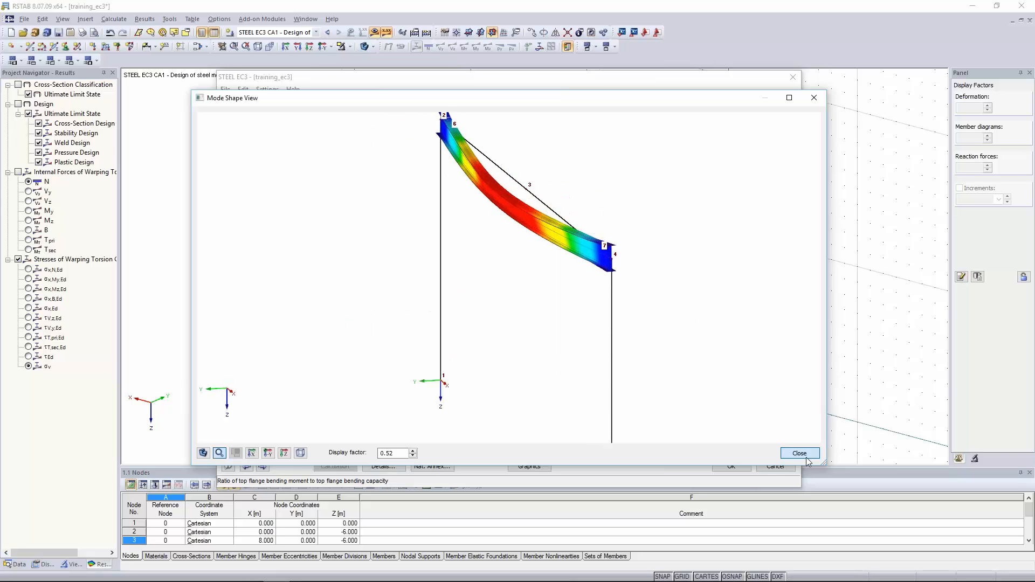
{"action": "left_click", "coordinate": [497, 153]}
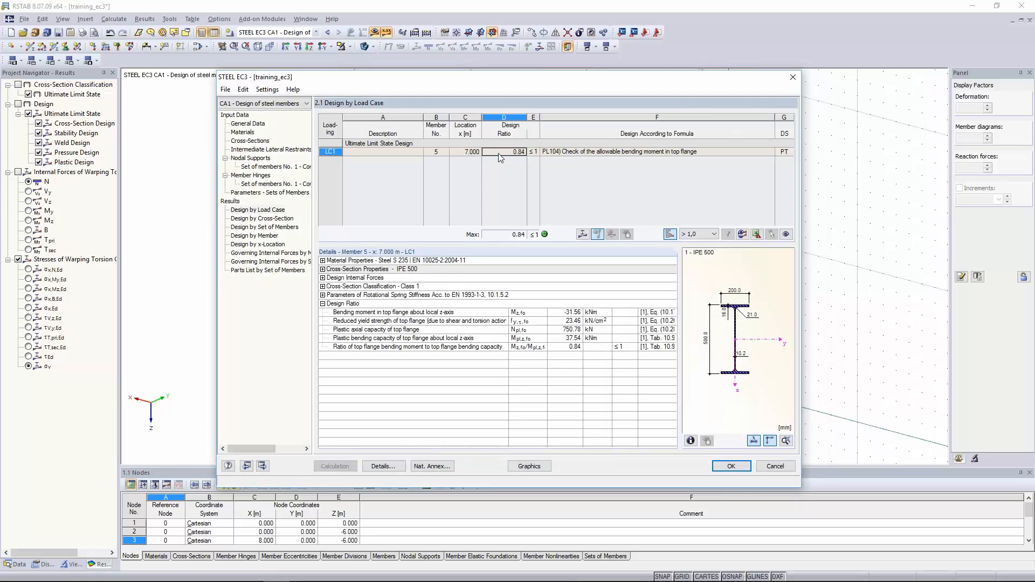
Step: Review the nodal supports, the parameters of the set of members and the calculation details, and return to the design by load case
{"action": "left_click", "coordinate": [275, 167]}
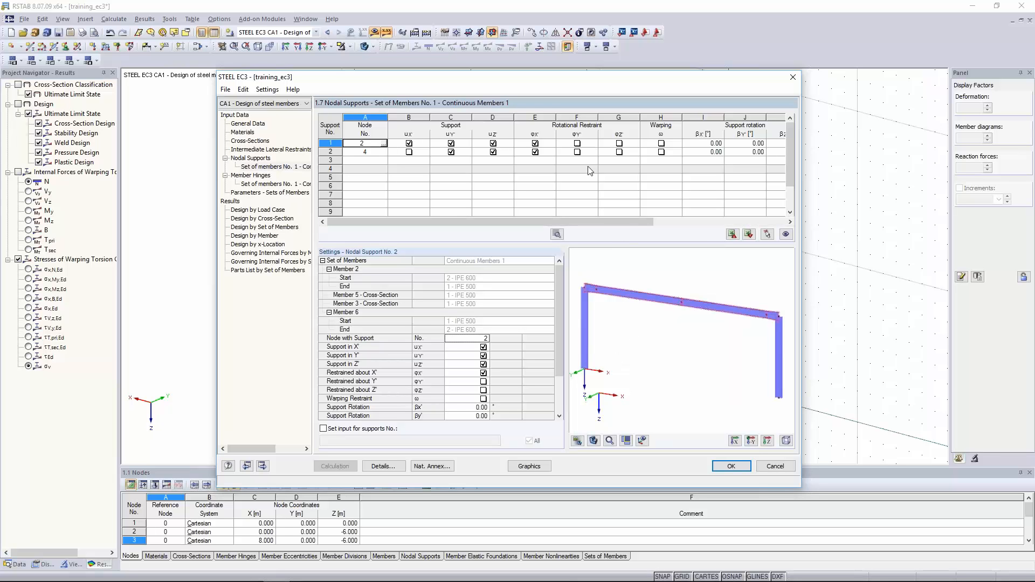
{"action": "left_click", "coordinate": [255, 193]}
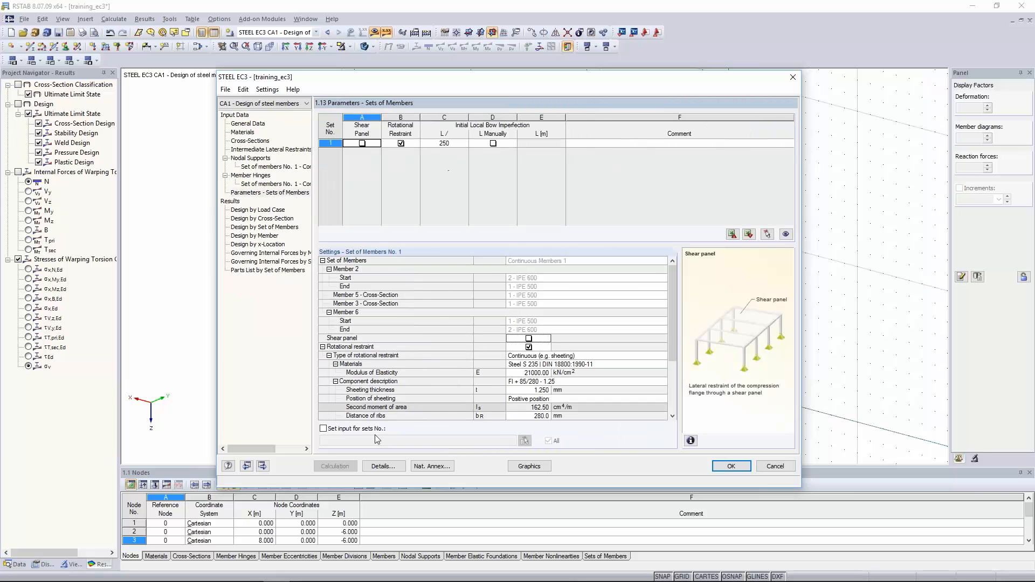
{"action": "left_click", "coordinate": [383, 465]}
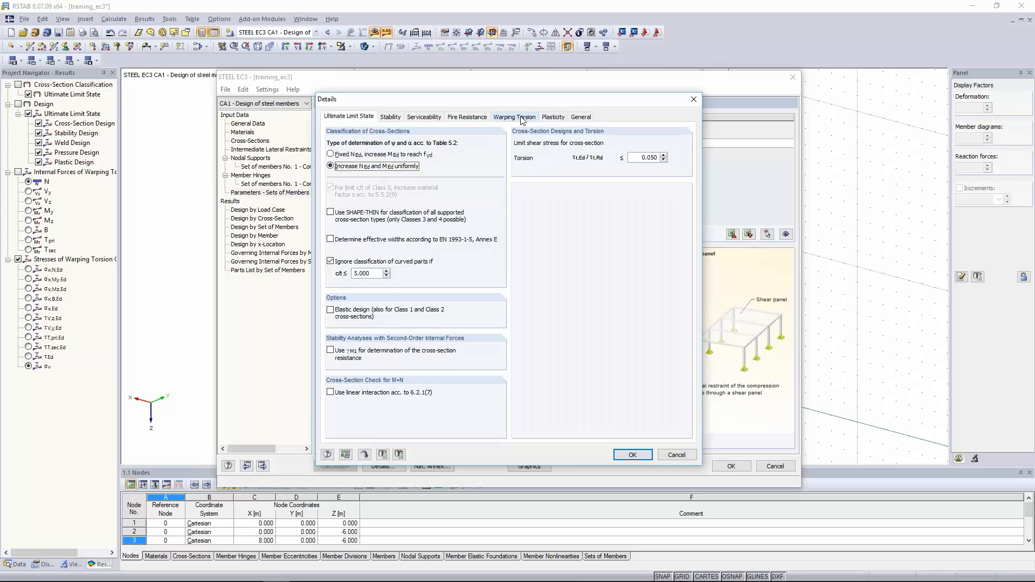
{"action": "left_click", "coordinate": [553, 116]}
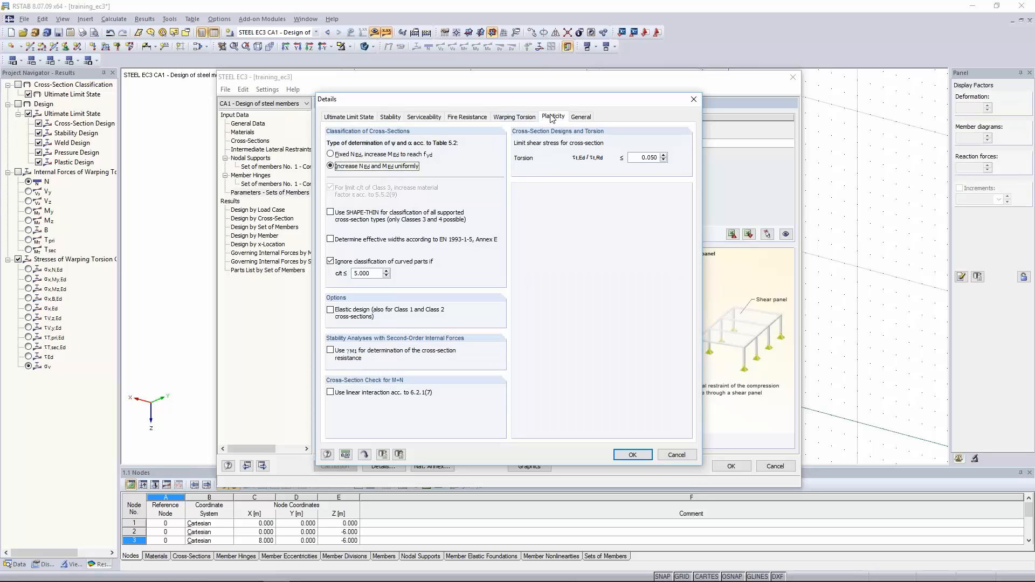
{"action": "left_click", "coordinate": [632, 455]}
{"action": "left_click", "coordinate": [236, 202]}
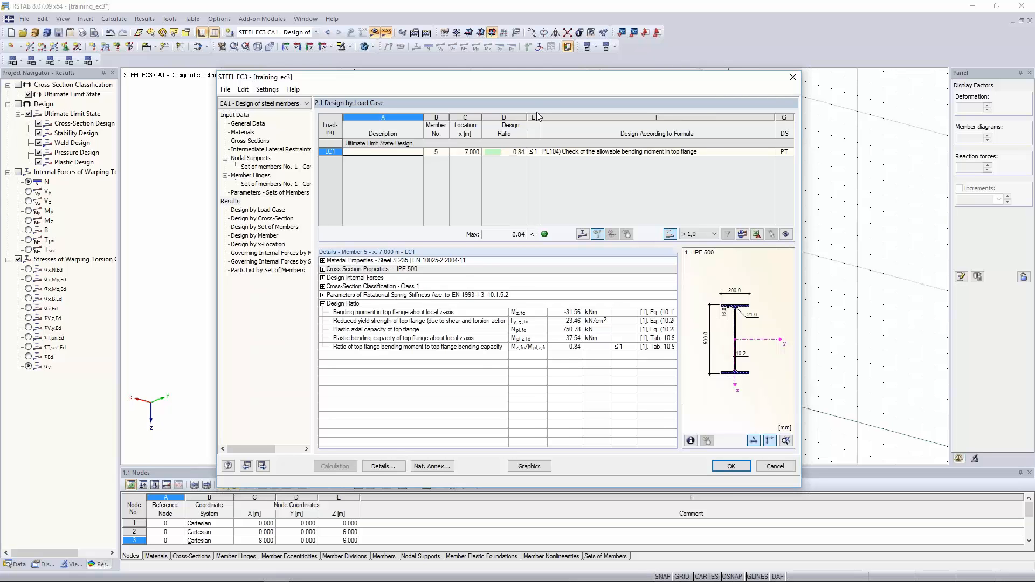
{"action": "left_click_drag", "start_coordinate": [543, 87], "coordinate": [528, 87]}
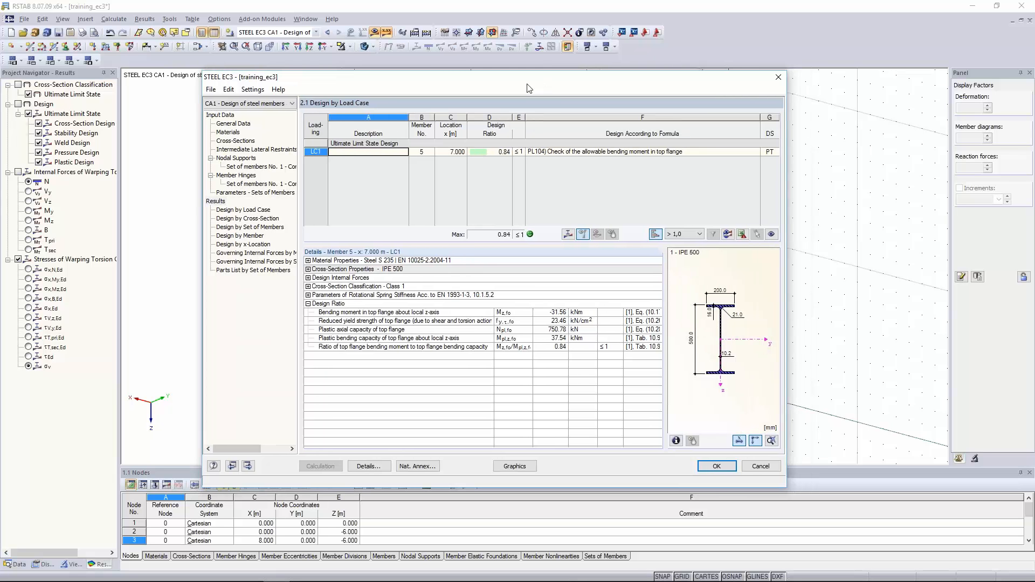
Step: Recheck the nodal supports and the warping torsion and plasticity settings, leaving the design by load case results on display
{"action": "left_click", "coordinate": [260, 167]}
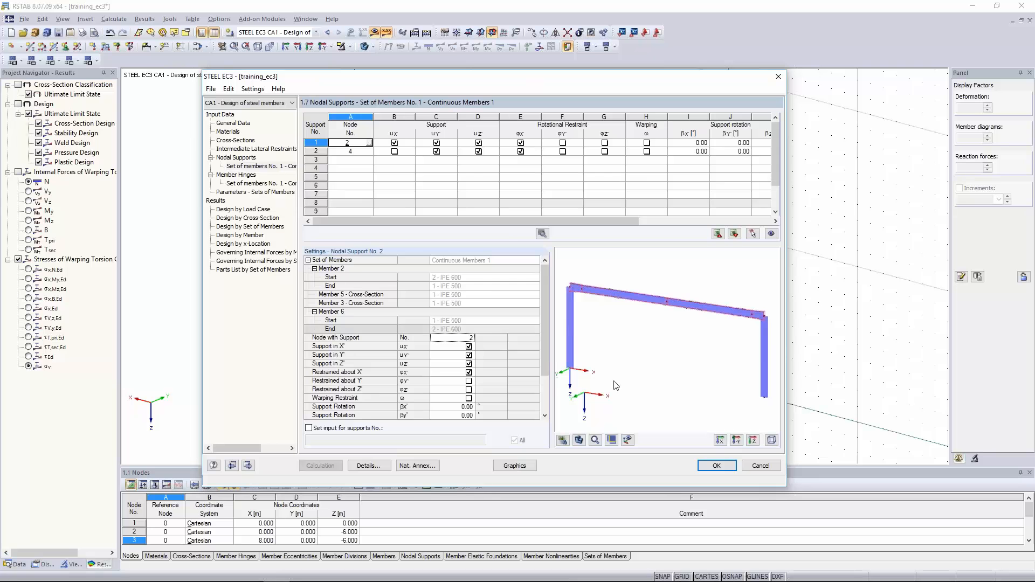
{"action": "left_click", "coordinate": [210, 201]}
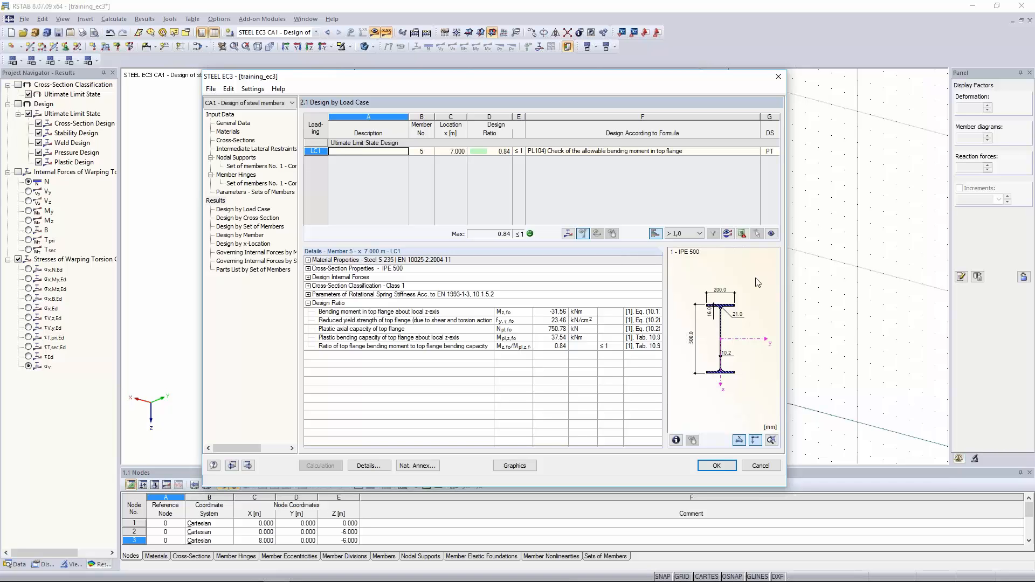
{"action": "left_click", "coordinate": [383, 464]}
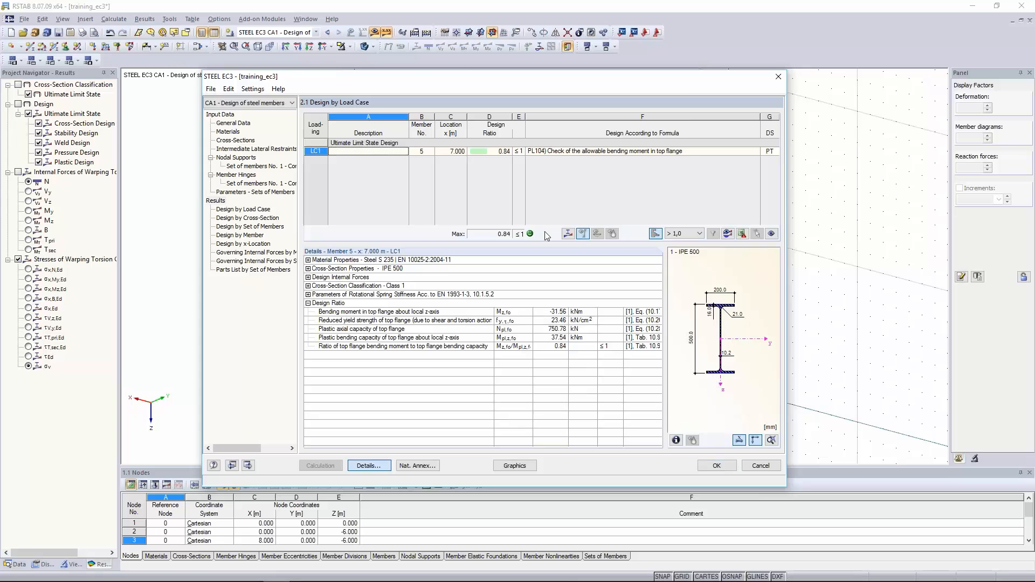
{"action": "left_click", "coordinate": [500, 116]}
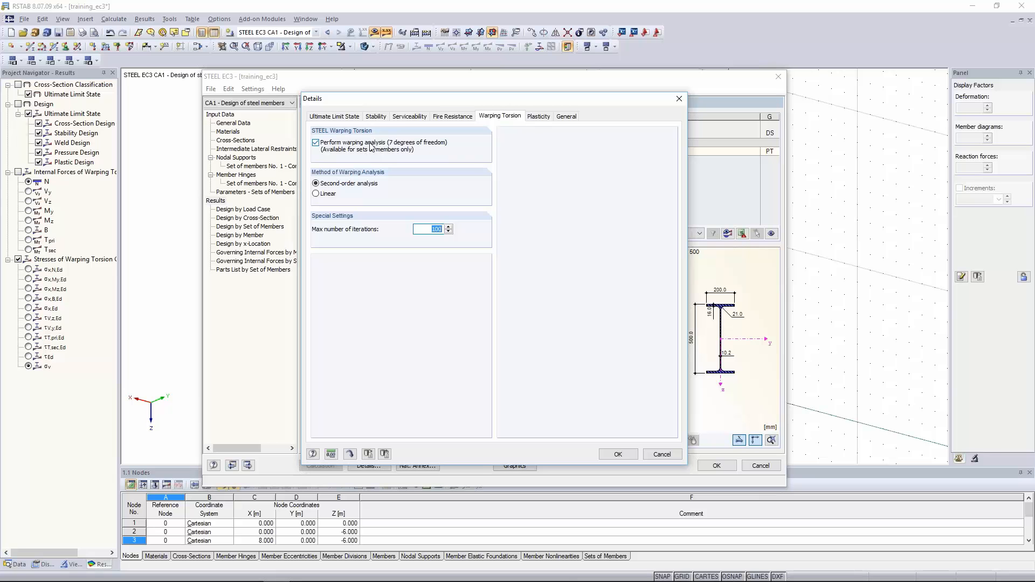
{"action": "left_click", "coordinate": [540, 117]}
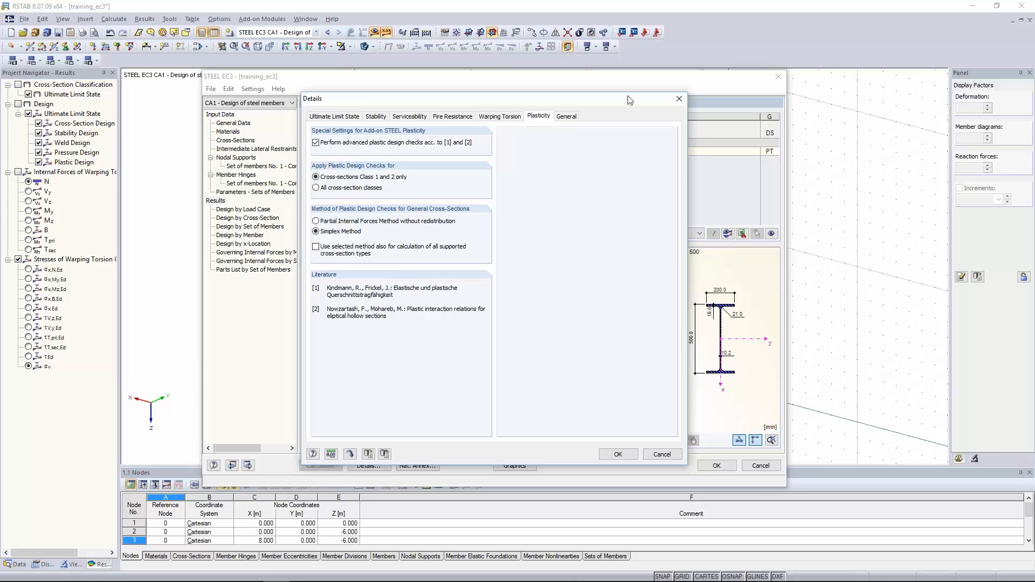
{"action": "left_click", "coordinate": [680, 99]}
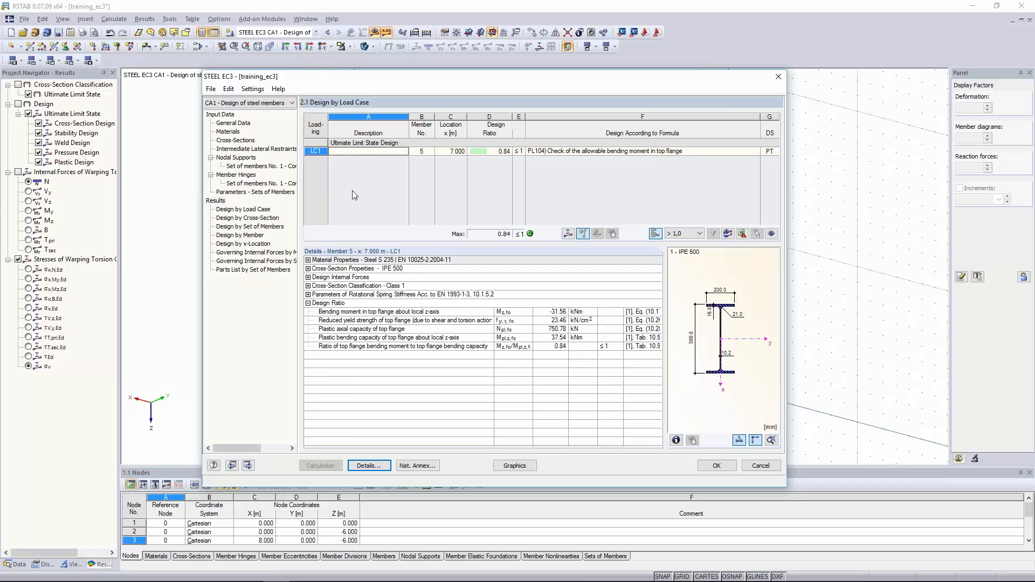
Step: Switch to the Dlubal website in the browser and show its Downloads & Info page
{"action": "key", "text": "alt+Tab"}
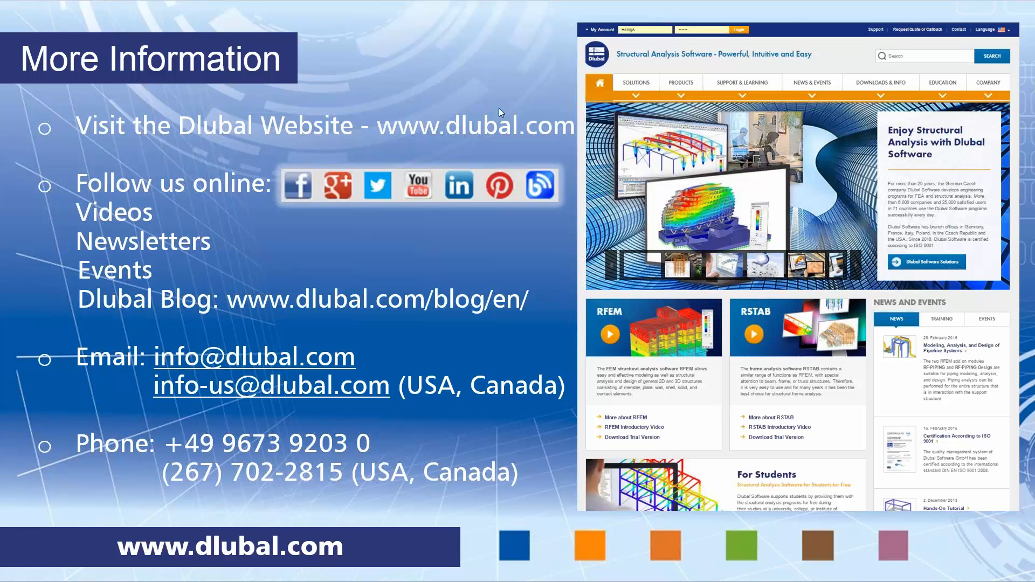
{"action": "key", "text": "alt+Tab"}
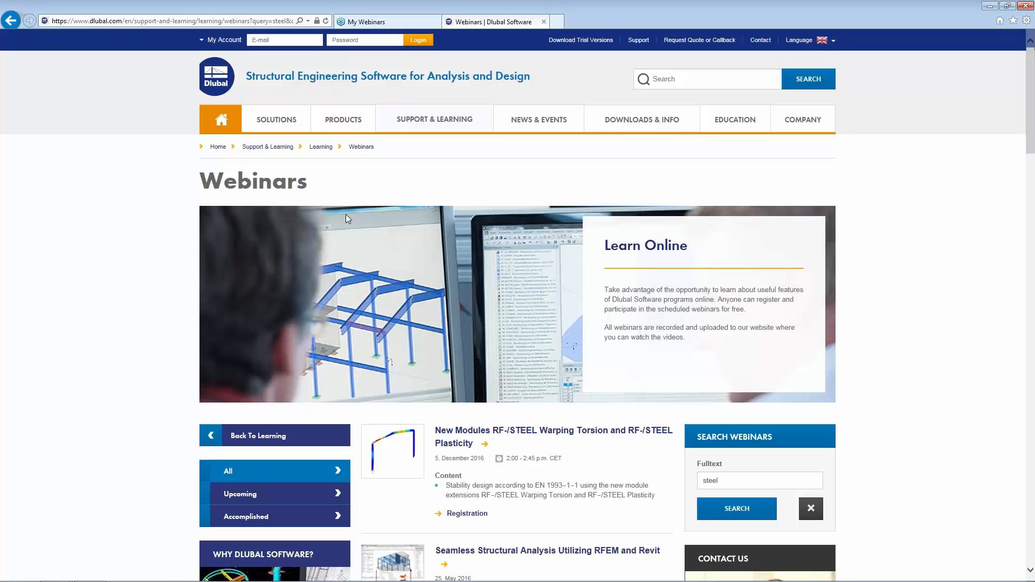
{"action": "mouse_move", "coordinate": [623, 125]}
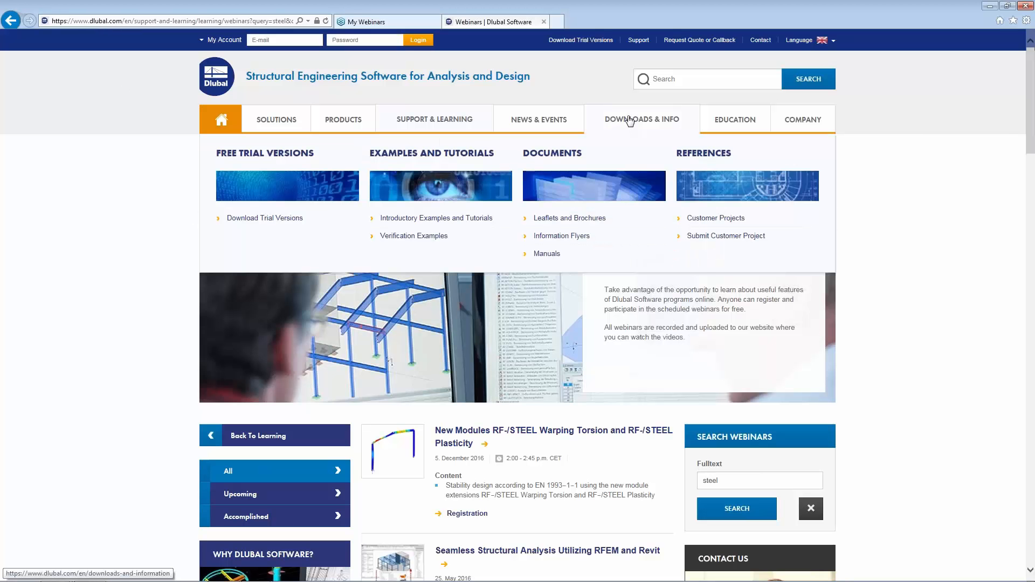
{"action": "left_click", "coordinate": [630, 120]}
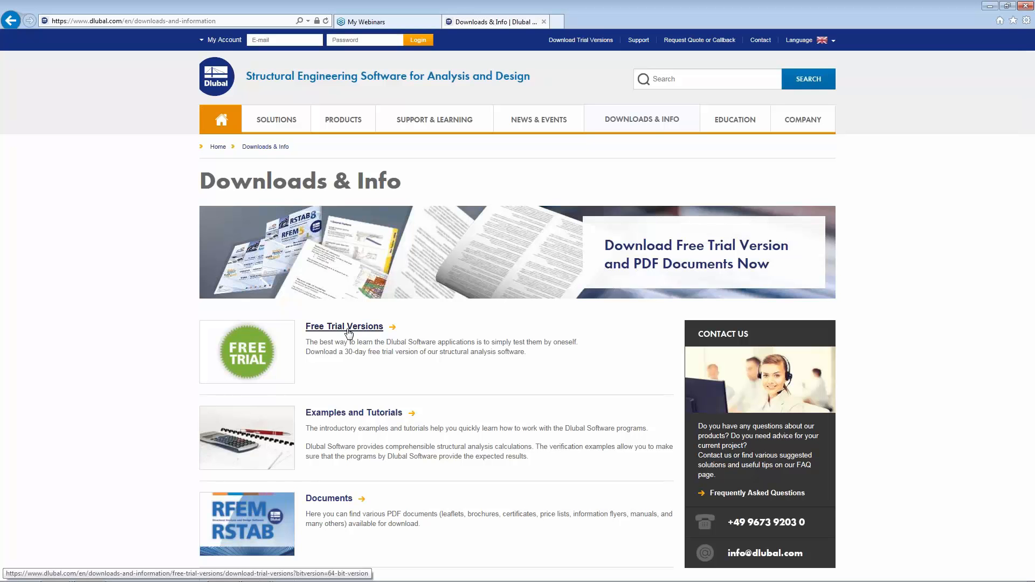
Step: Look over the support and news offerings of the website, and open the Webinars page
{"action": "mouse_move", "coordinate": [428, 121]}
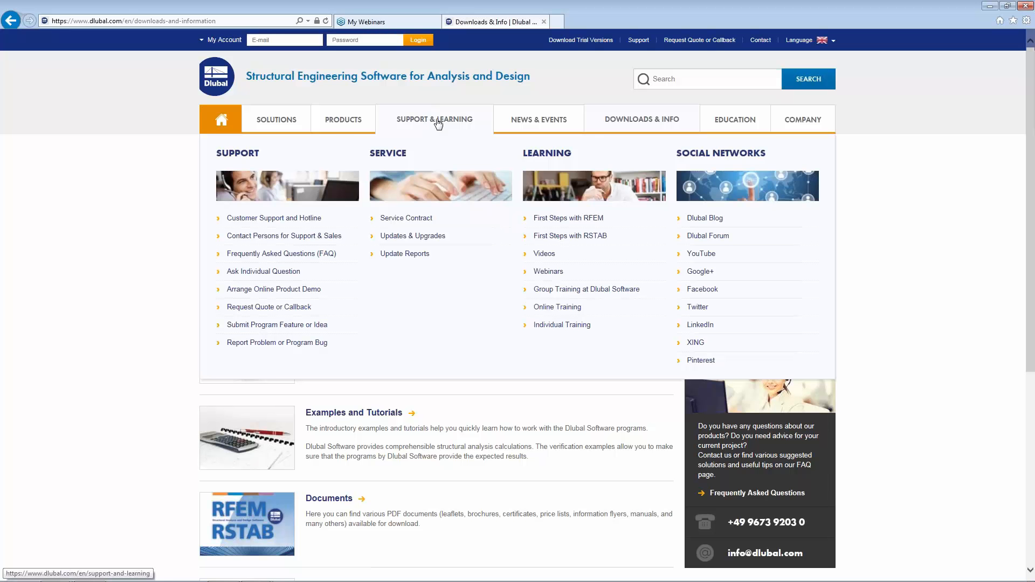
{"action": "mouse_move", "coordinate": [551, 122]}
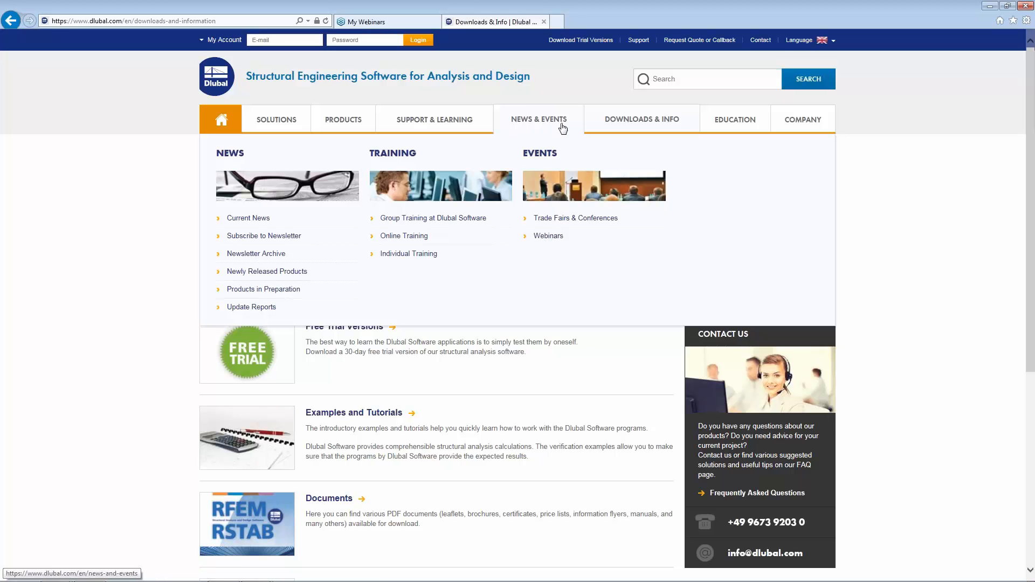
{"action": "left_click", "coordinate": [549, 237]}
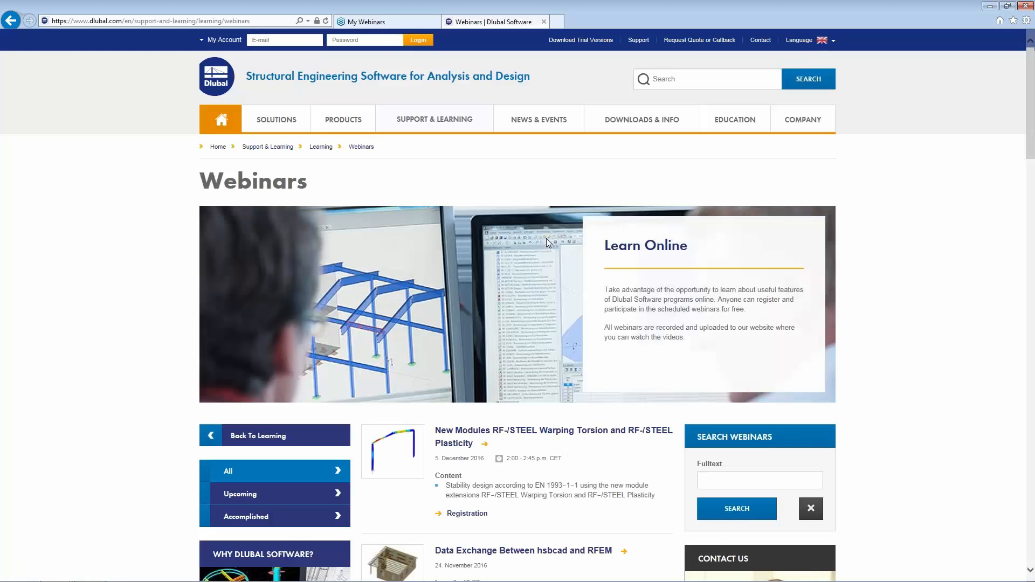
Step: Search the webinars for "steel" and browse the listed recordings
{"action": "scroll", "coordinate": [552, 419], "scroll_direction": "down", "scroll_amount": 3}
{"action": "left_click", "coordinate": [709, 314]}
{"action": "type", "text": "steel"}
{"action": "key", "text": "Tab"}
{"action": "key", "text": "Return"}
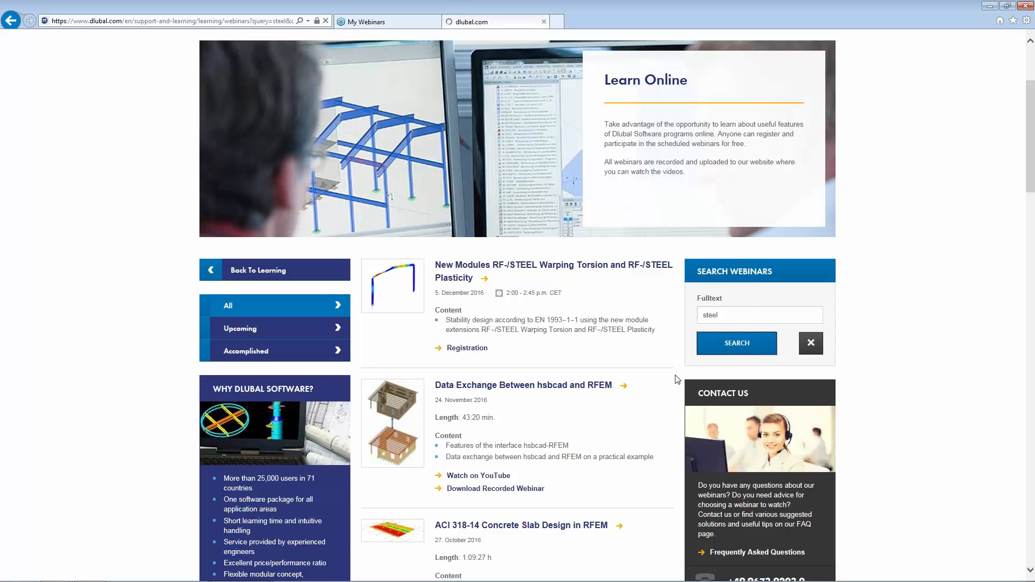
{"action": "scroll", "coordinate": [493, 468], "scroll_direction": "down", "scroll_amount": 2}
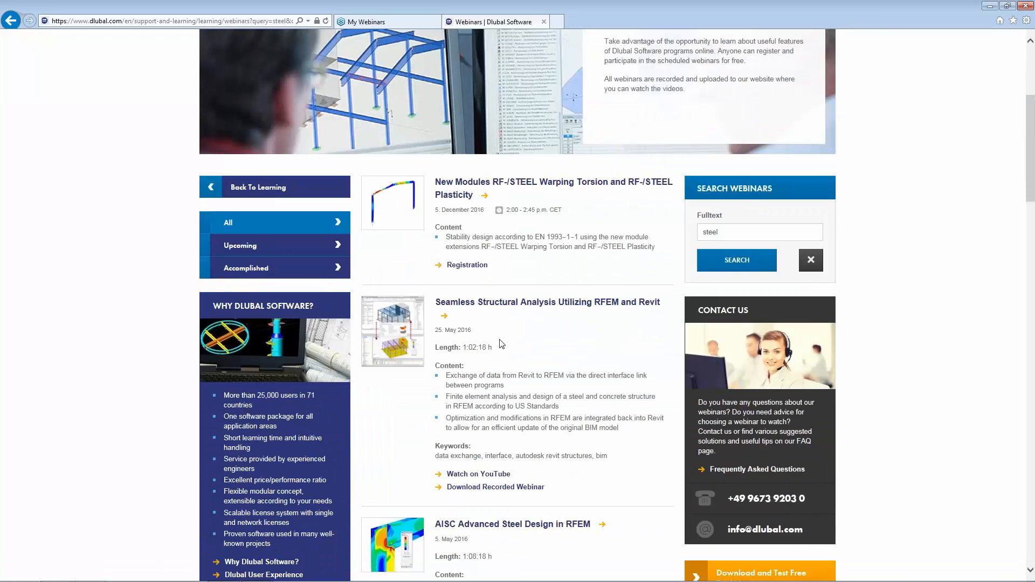
{"action": "scroll", "coordinate": [511, 342], "scroll_direction": "down", "scroll_amount": 10}
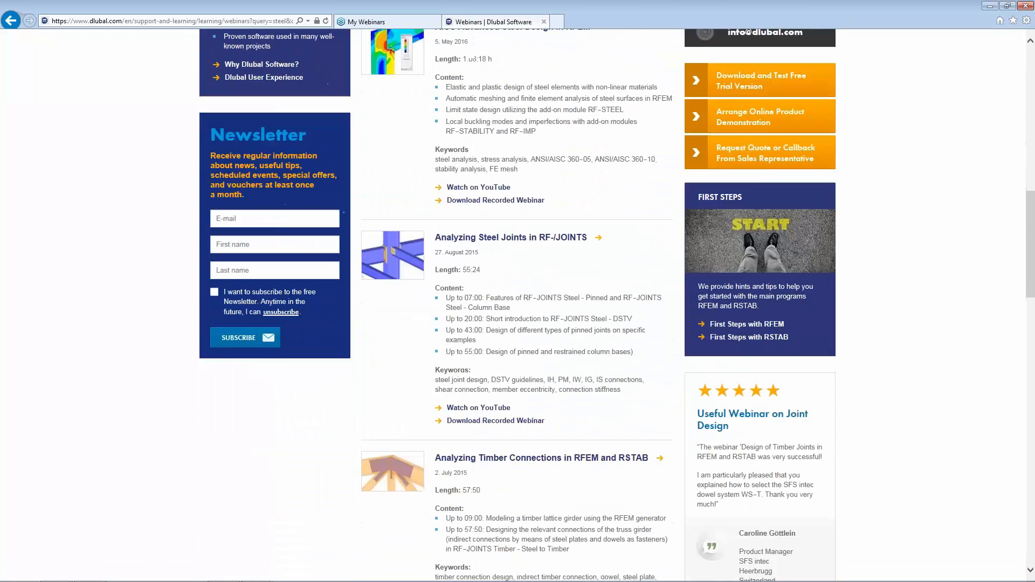
{"action": "key", "text": "alt+Tab"}
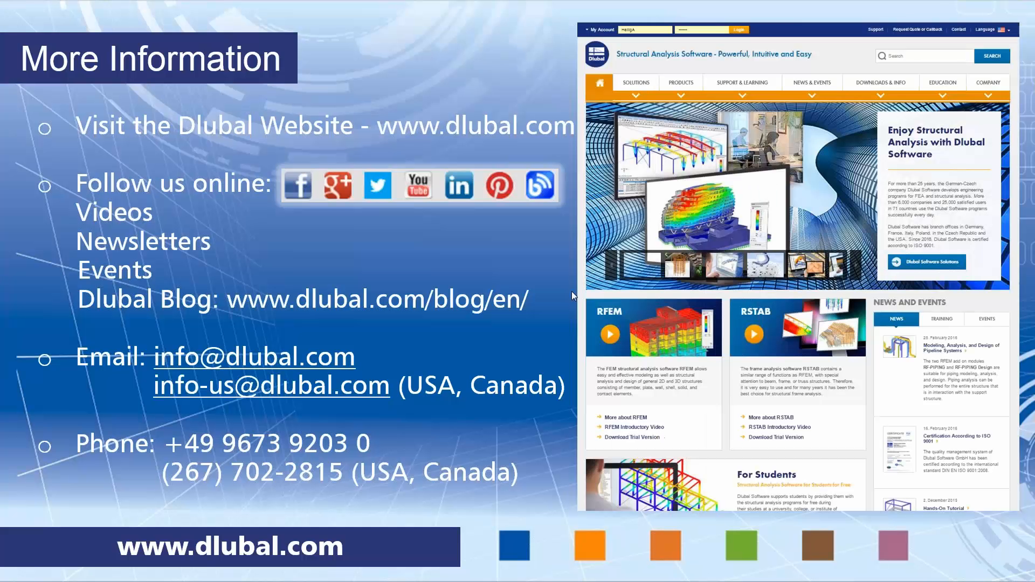
{"action": "left_click", "coordinate": [471, 423]}
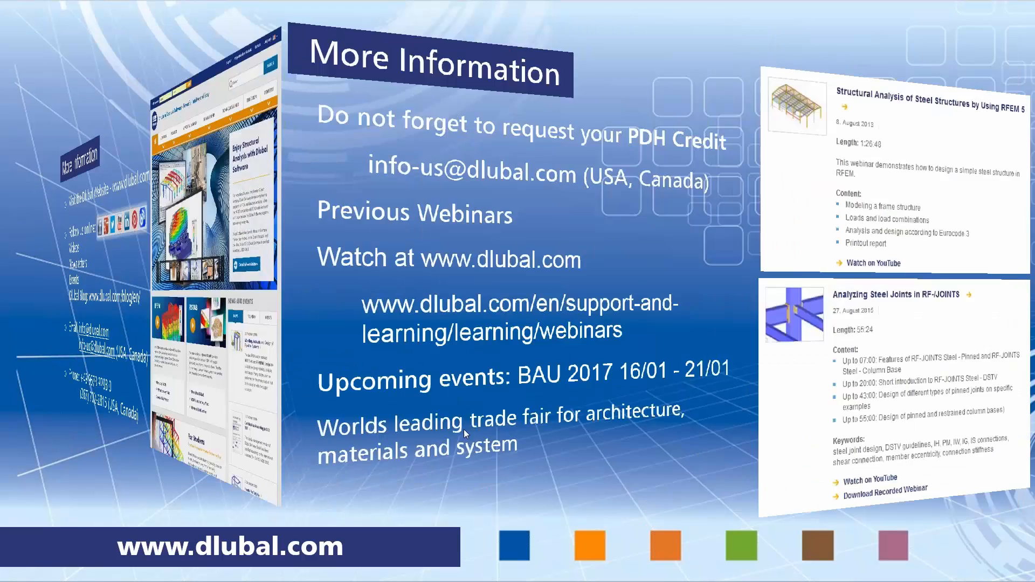